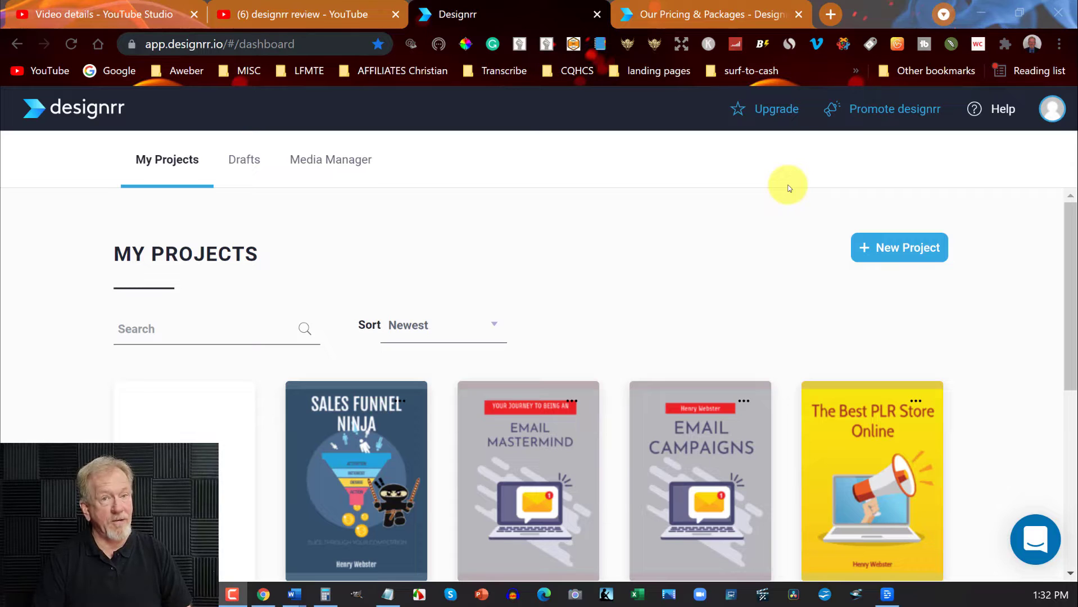
- Switch to the open pricing page and examine the monthly prices of the Business Plans
click(686, 8)
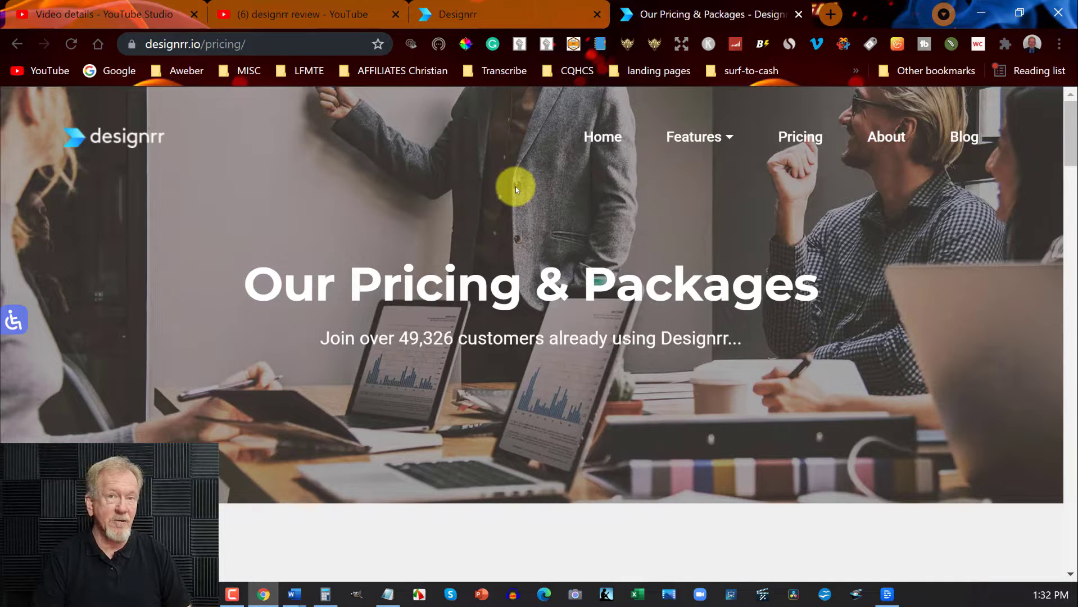
scroll(515, 188, down, 2)
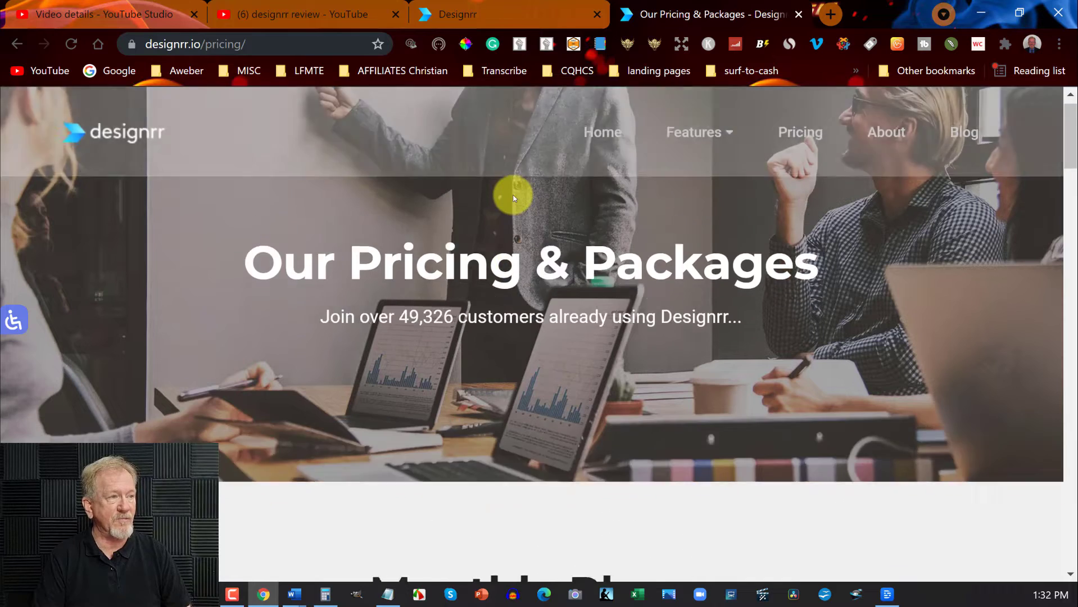
scroll(513, 195, down, 10)
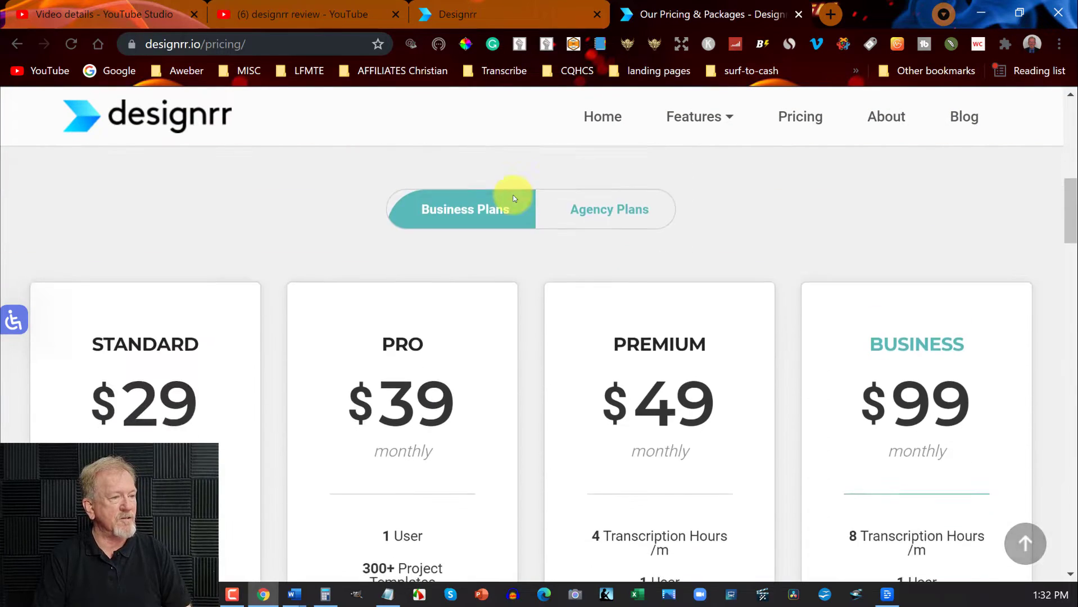
scroll(513, 198, down, 3)
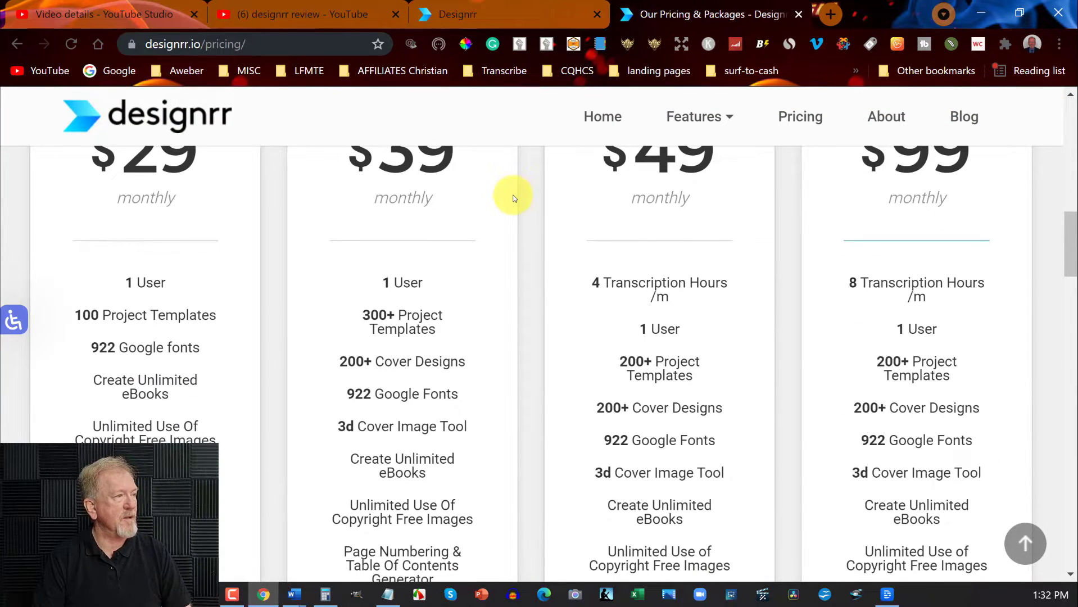
scroll(513, 199, up, 3)
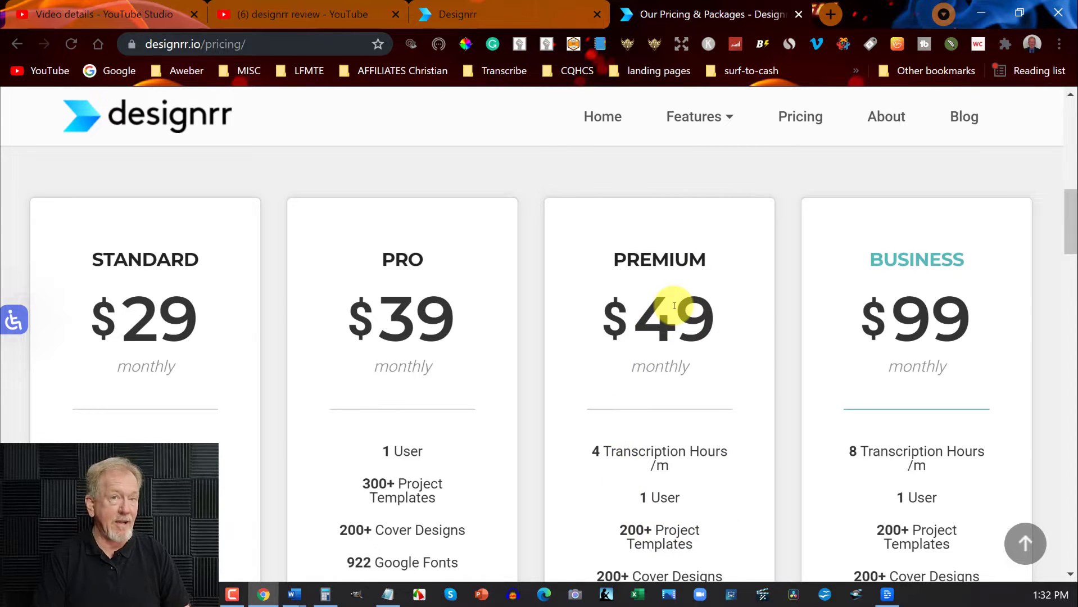
- Compare the features included in the Standard, Pro, Premium and Business plans, focusing on the Premium plan
scroll(674, 305, down, 5)
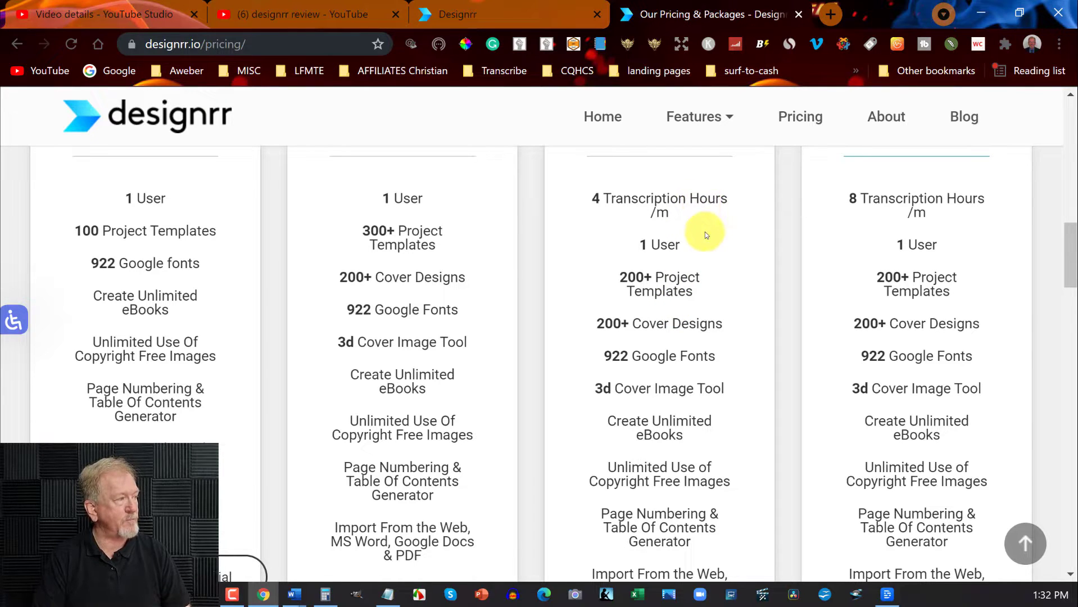
scroll(704, 231, down, 2)
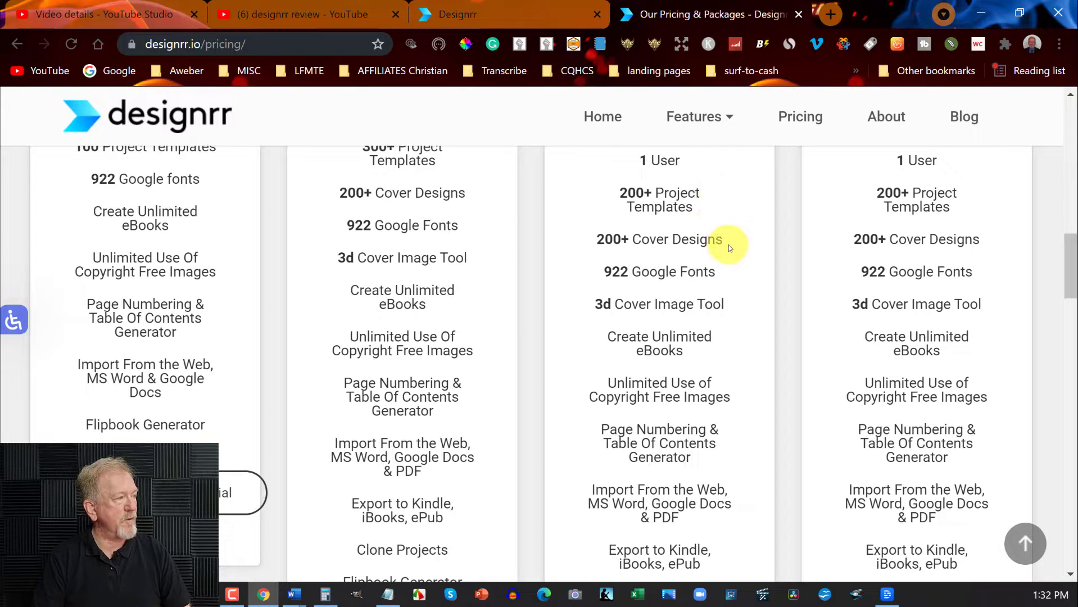
scroll(727, 255, down, 2)
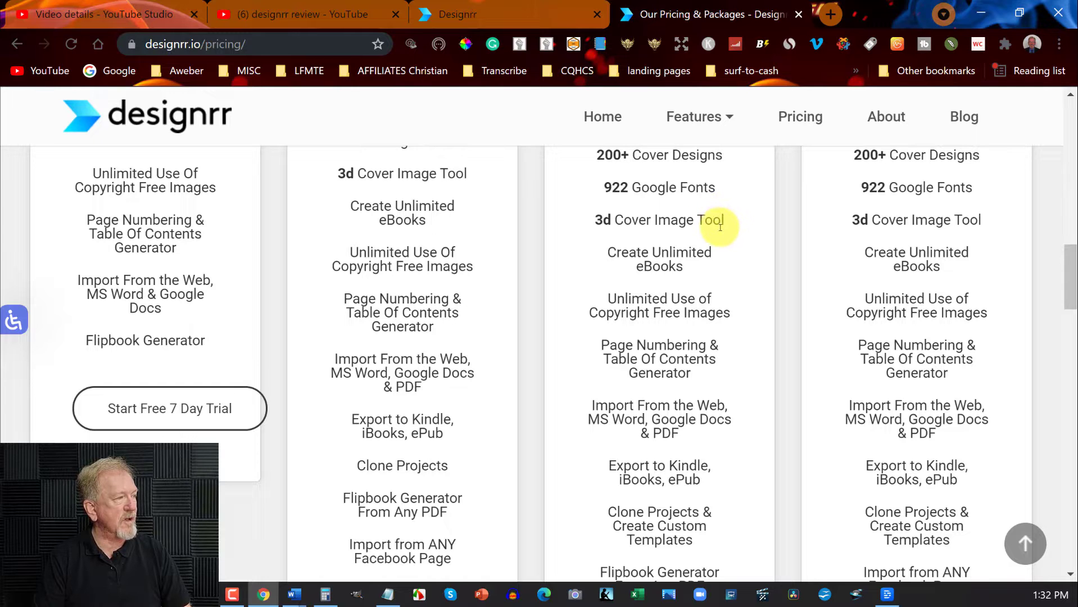
scroll(720, 227, down, 2)
scroll(716, 229, down, 2)
scroll(721, 231, up, 2)
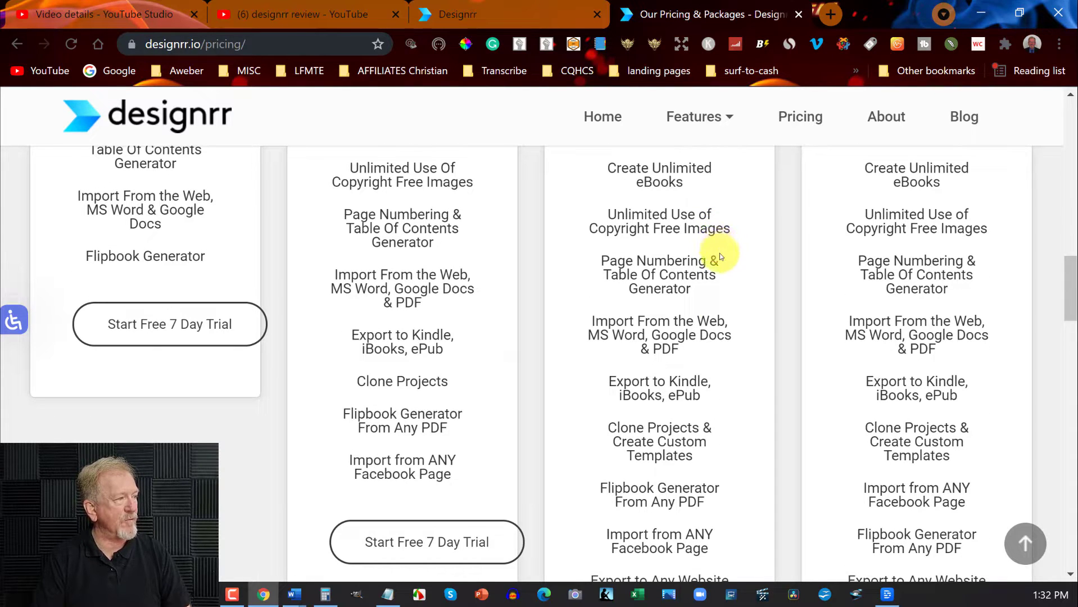
scroll(720, 256, down, 2)
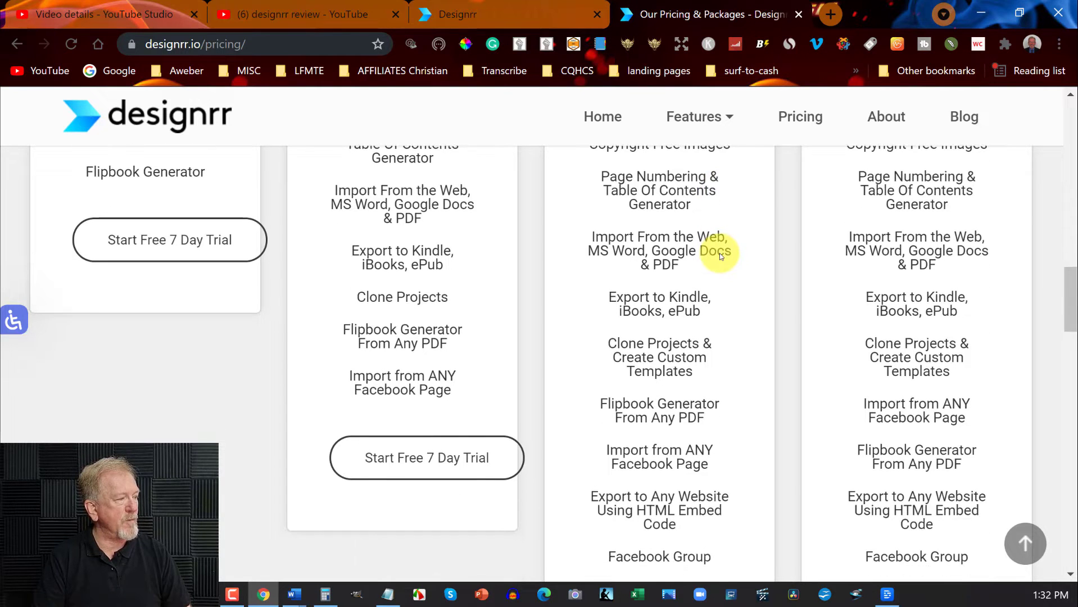
scroll(719, 253, down, 3)
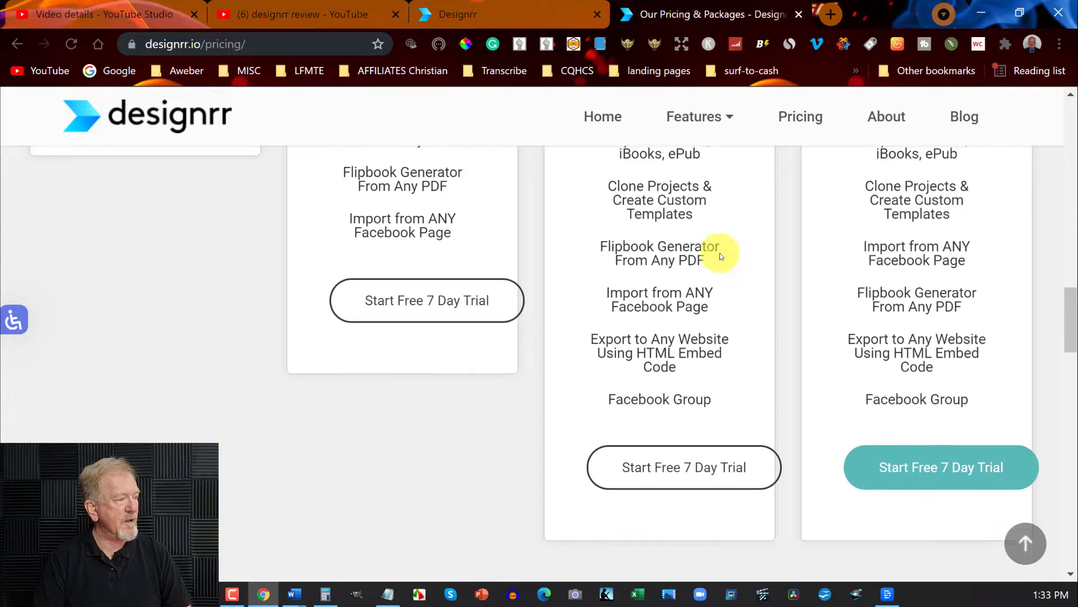
scroll(719, 252, up, 1)
scroll(719, 253, up, 3)
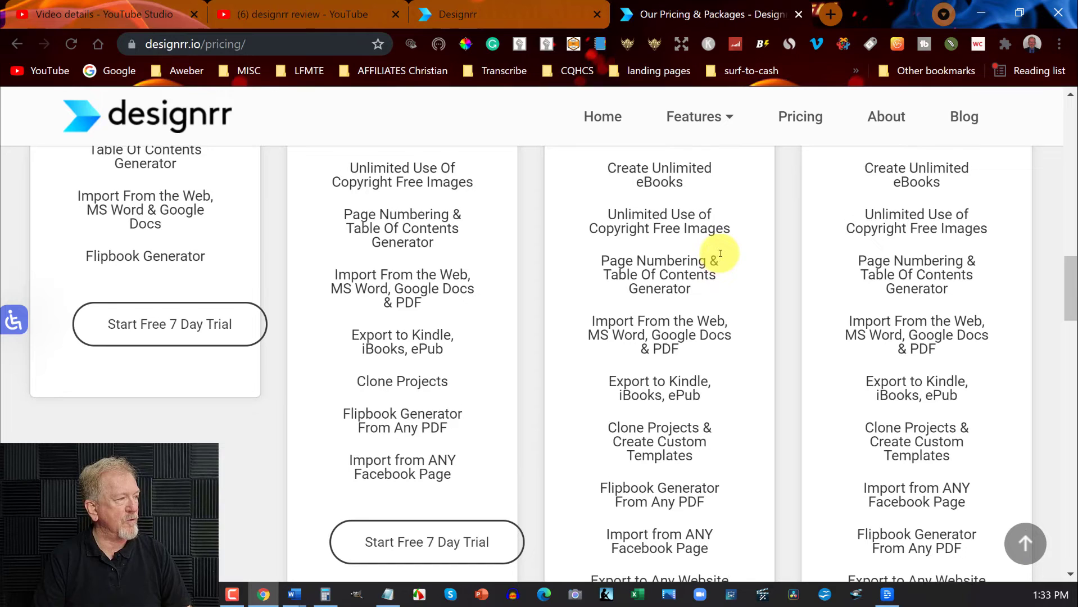
scroll(720, 254, up, 2)
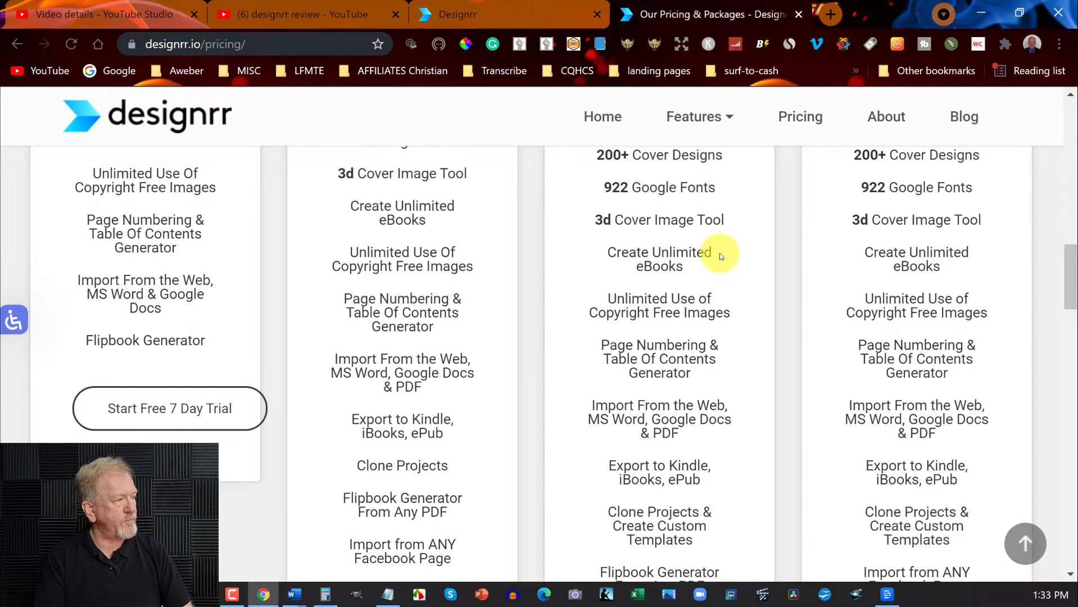
scroll(719, 253, down, 3)
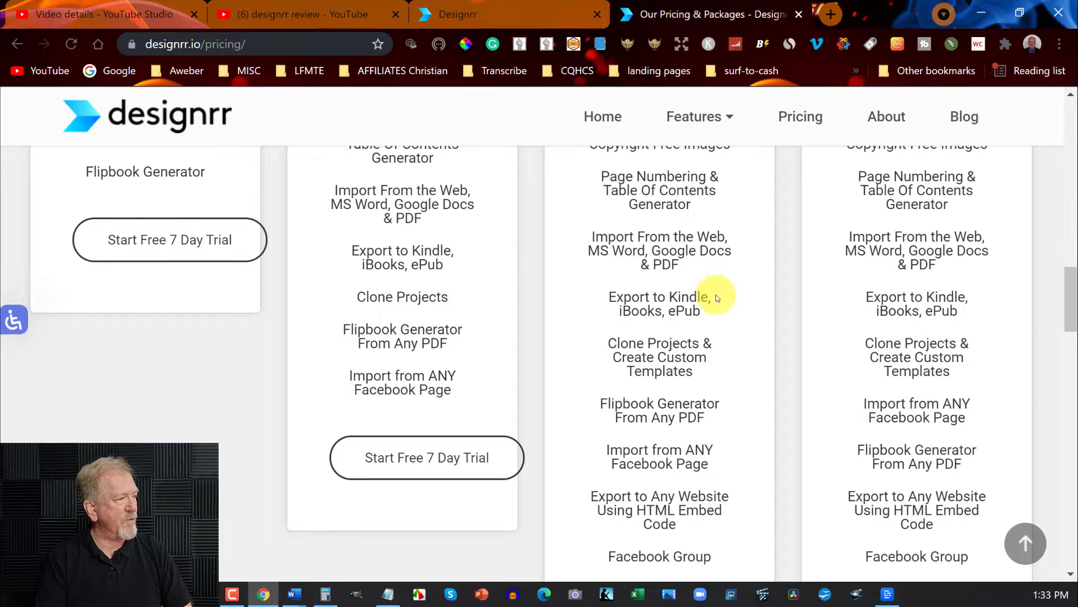
scroll(715, 297, down, 1)
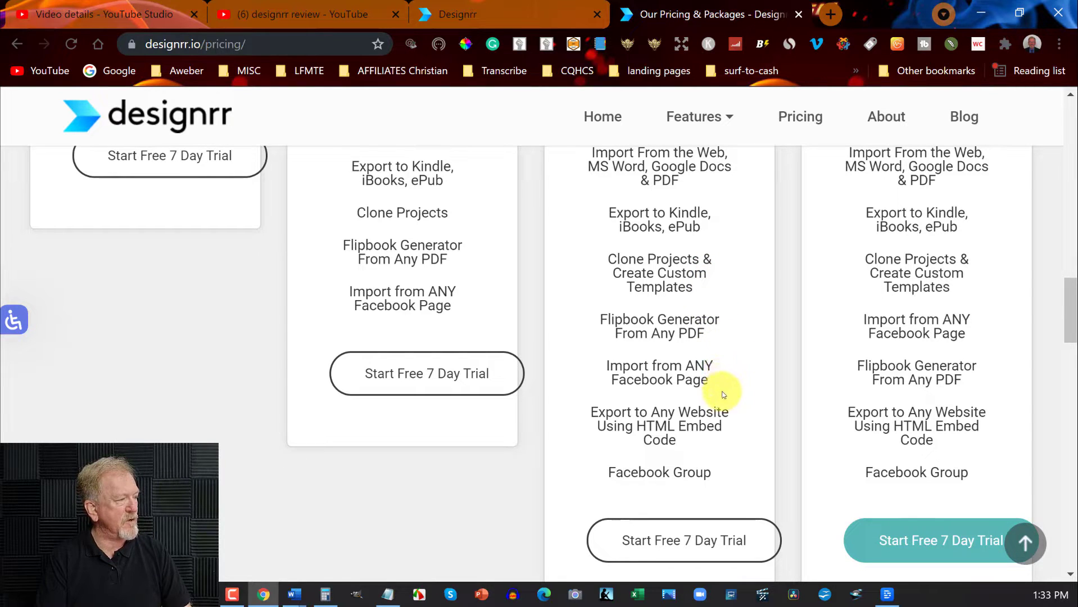
scroll(718, 411, up, 7)
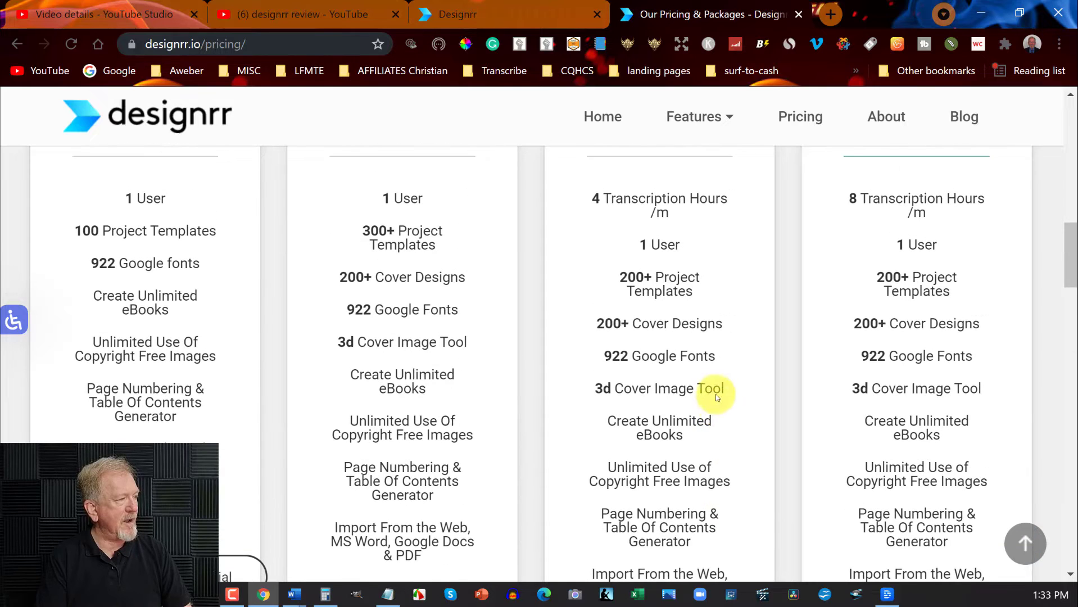
scroll(715, 372, down, 2)
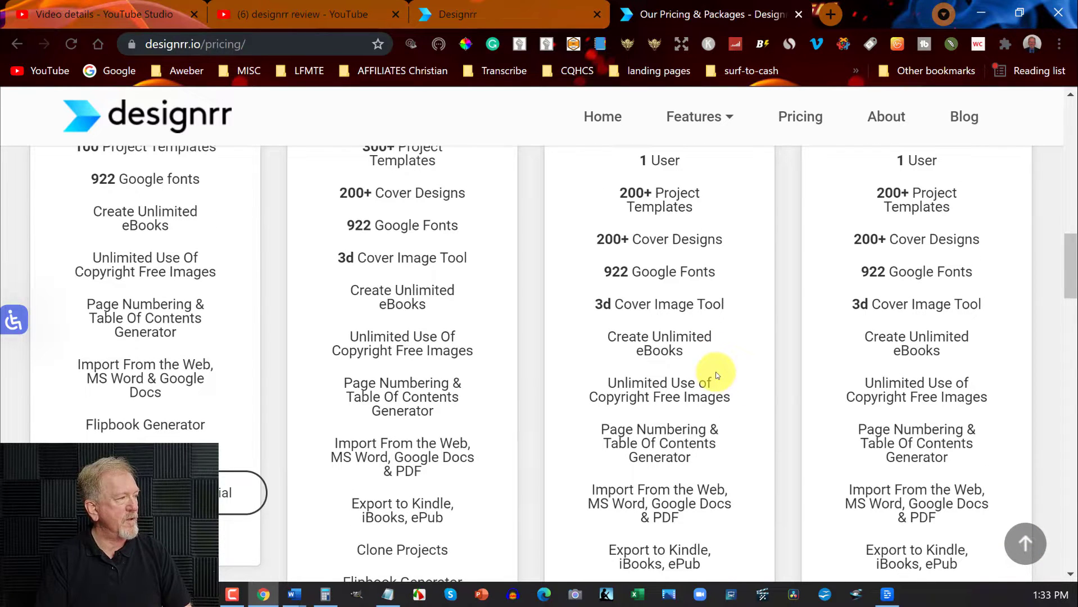
scroll(716, 371, up, 6)
scroll(716, 372, up, 1)
scroll(716, 376, up, 1)
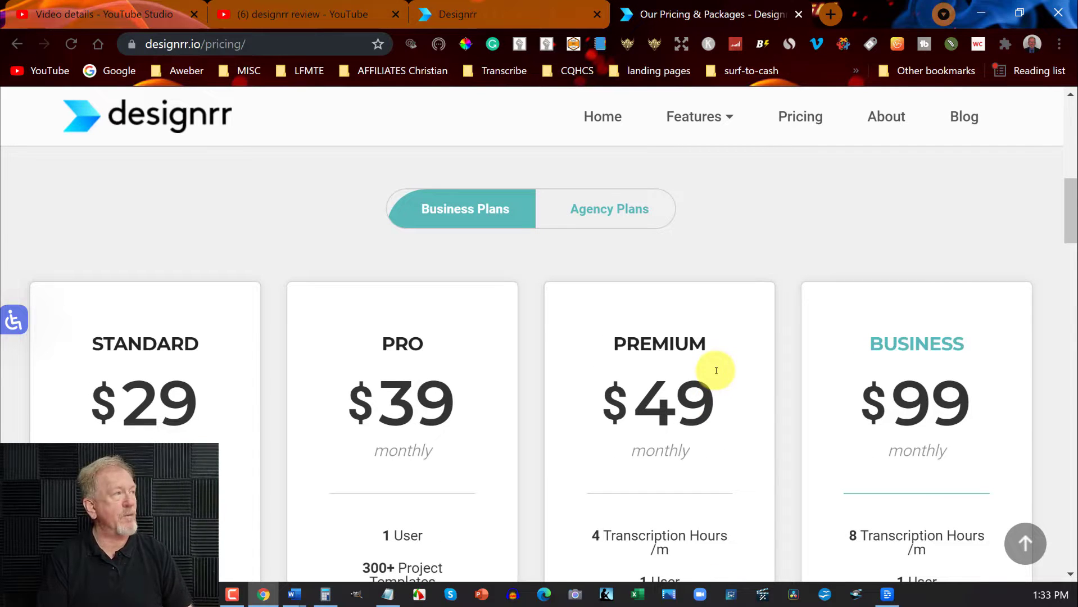
- Return to the project dashboard, start a new project and look through all its import options
click(489, 8)
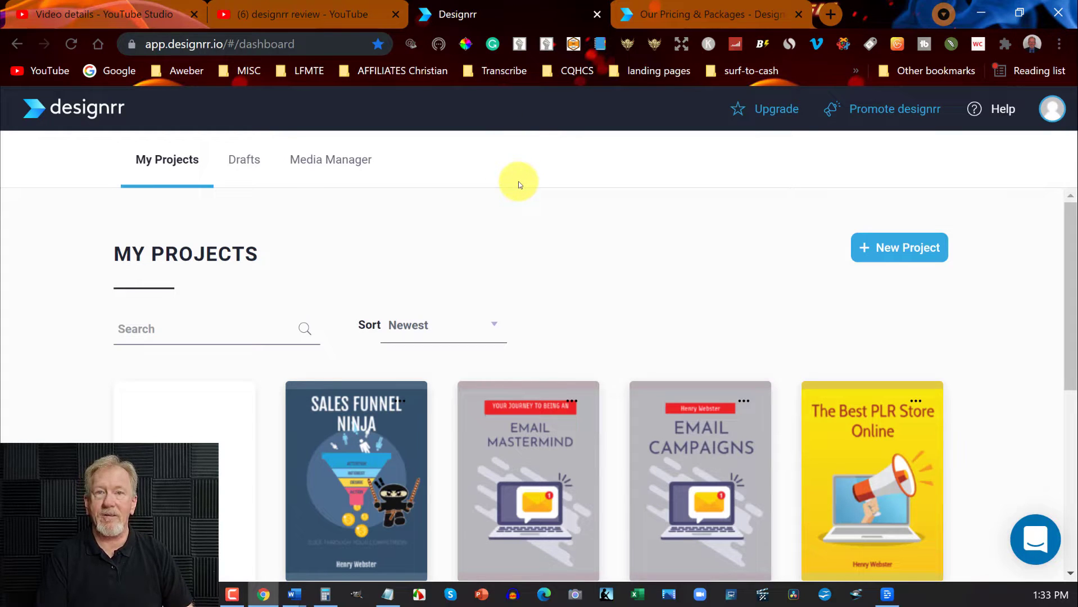
click(901, 246)
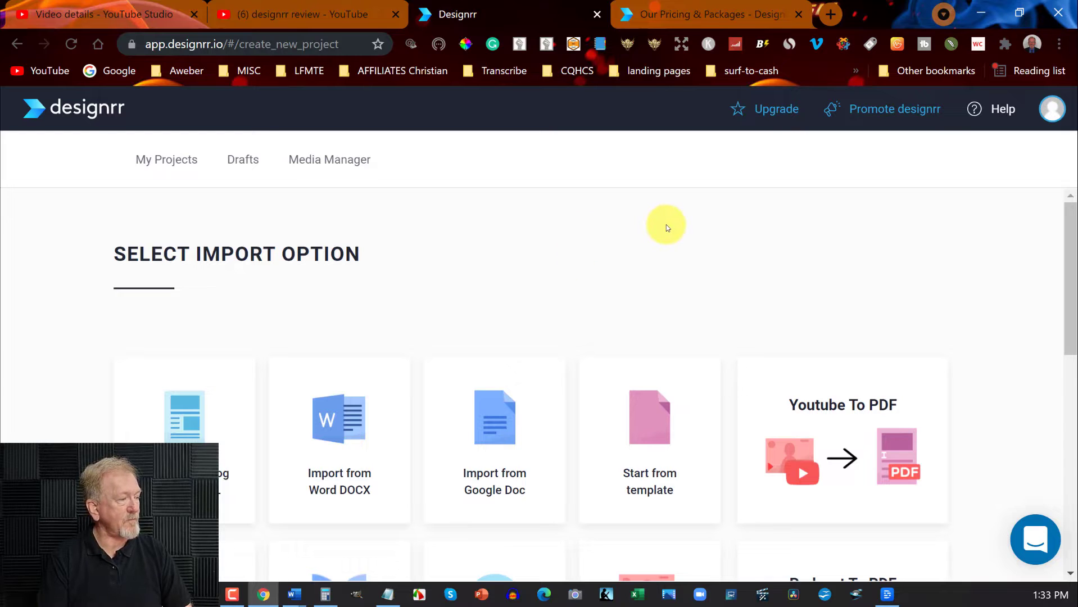
scroll(665, 227, down, 3)
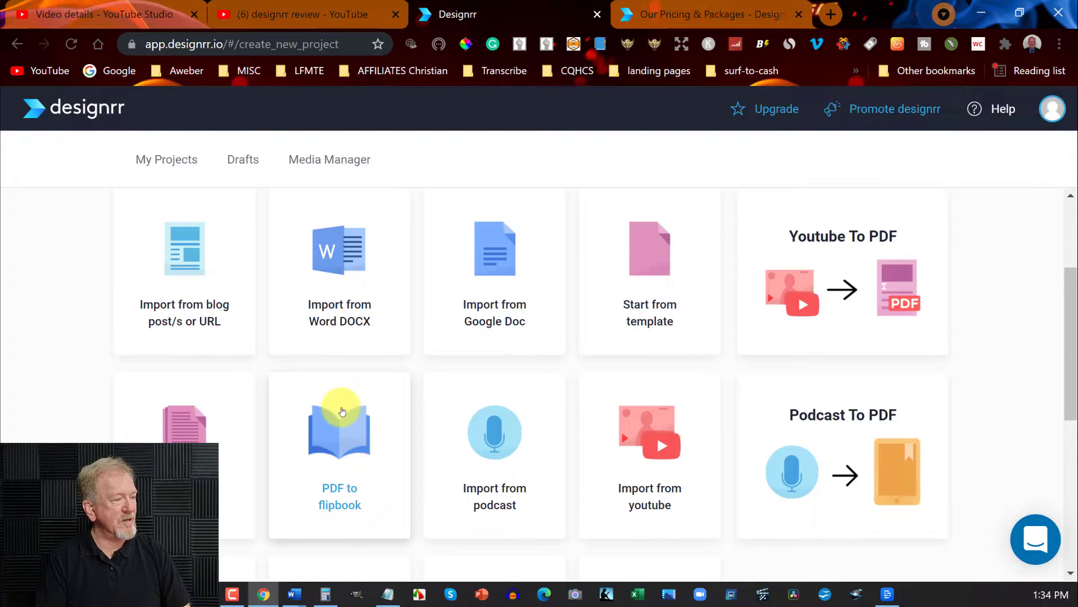
scroll(337, 405, down, 2)
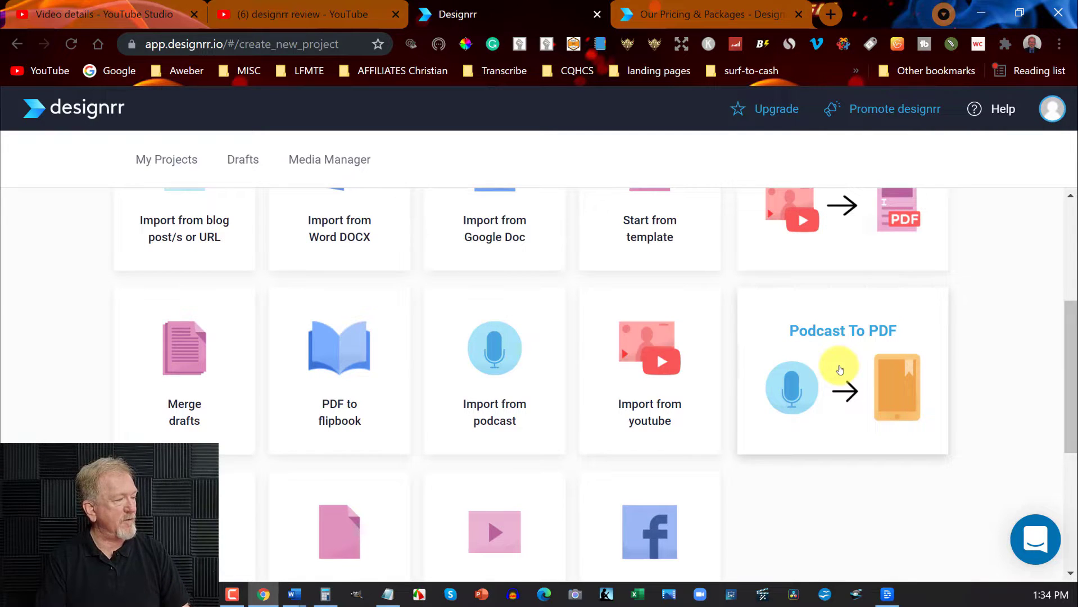
scroll(837, 368, down, 1)
scroll(494, 400, down, 1)
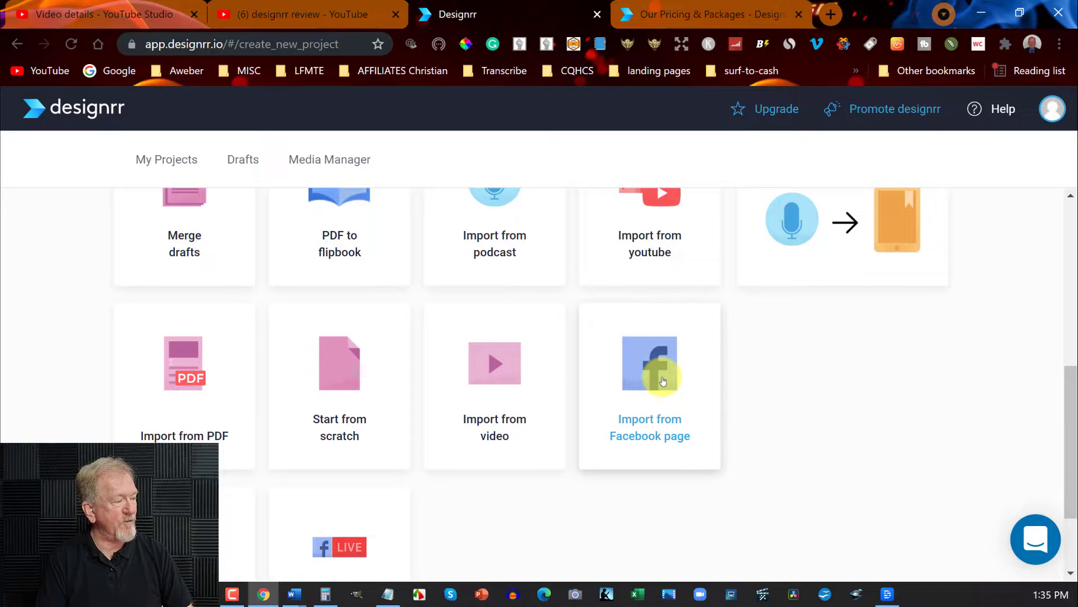
scroll(660, 376, down, 2)
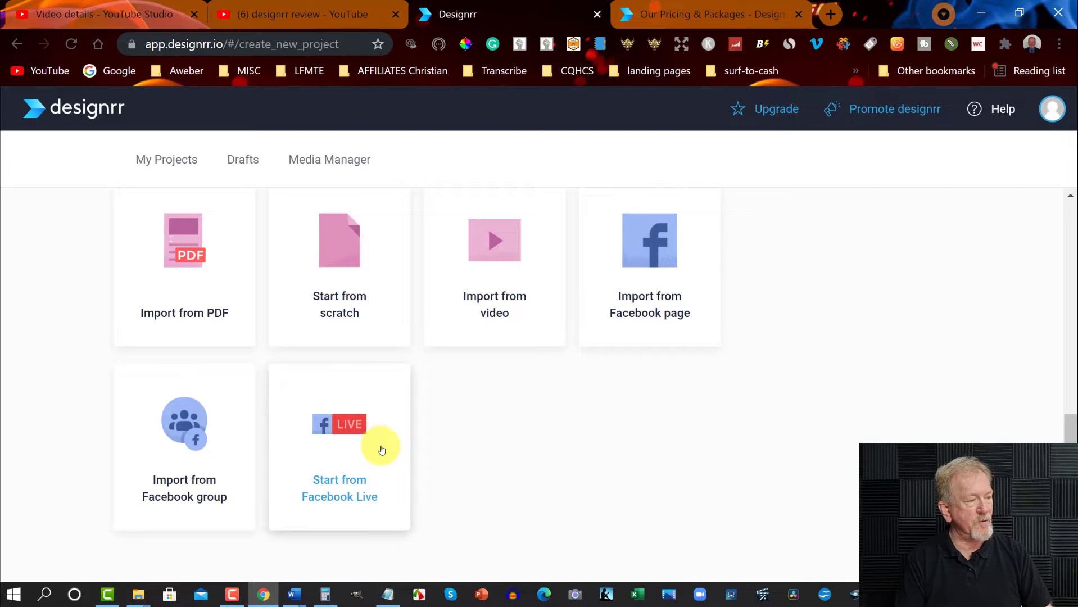
scroll(381, 450, up, 5)
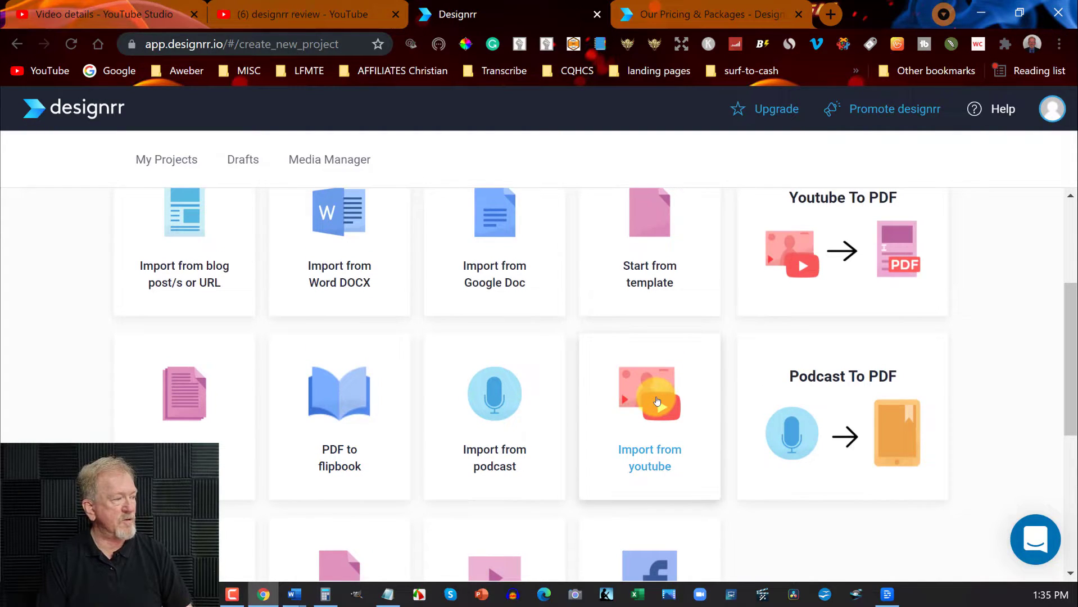
click(657, 401)
click(343, 463)
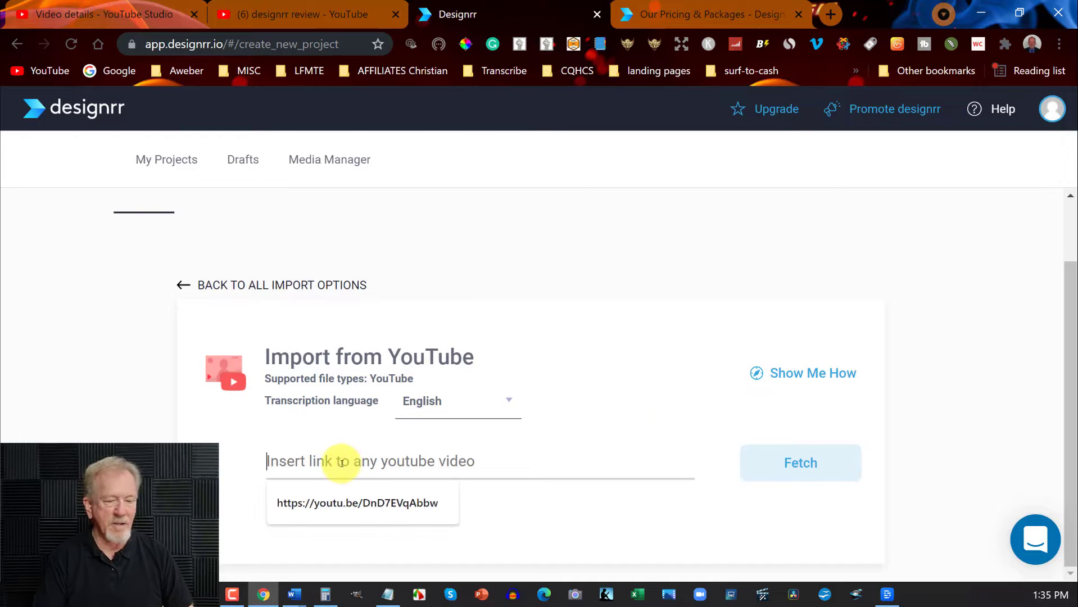
text(https://youtu.be/9yzWiu4ty50)
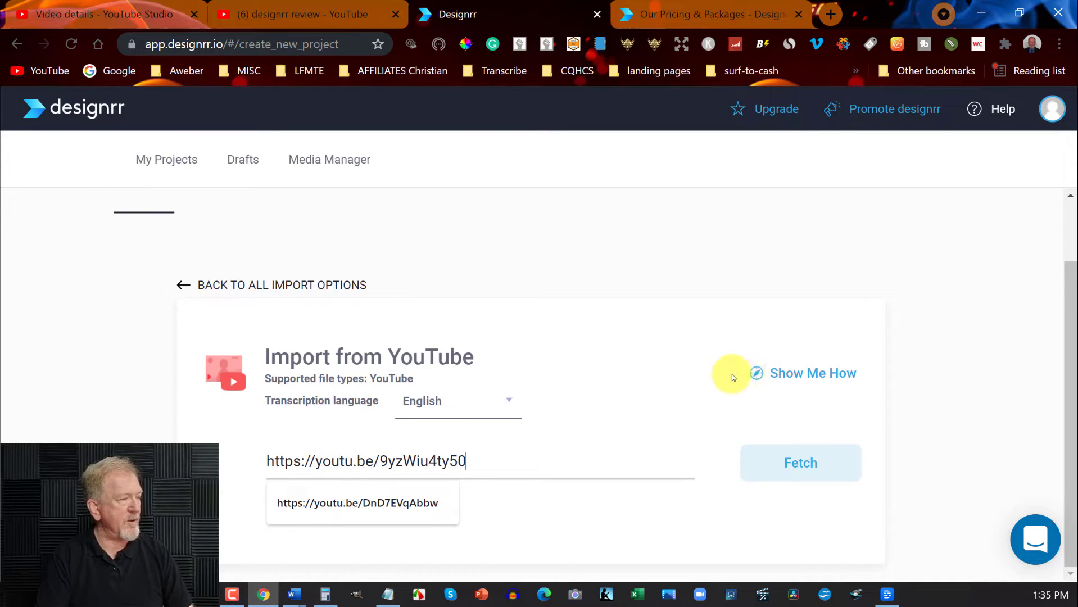
click(792, 457)
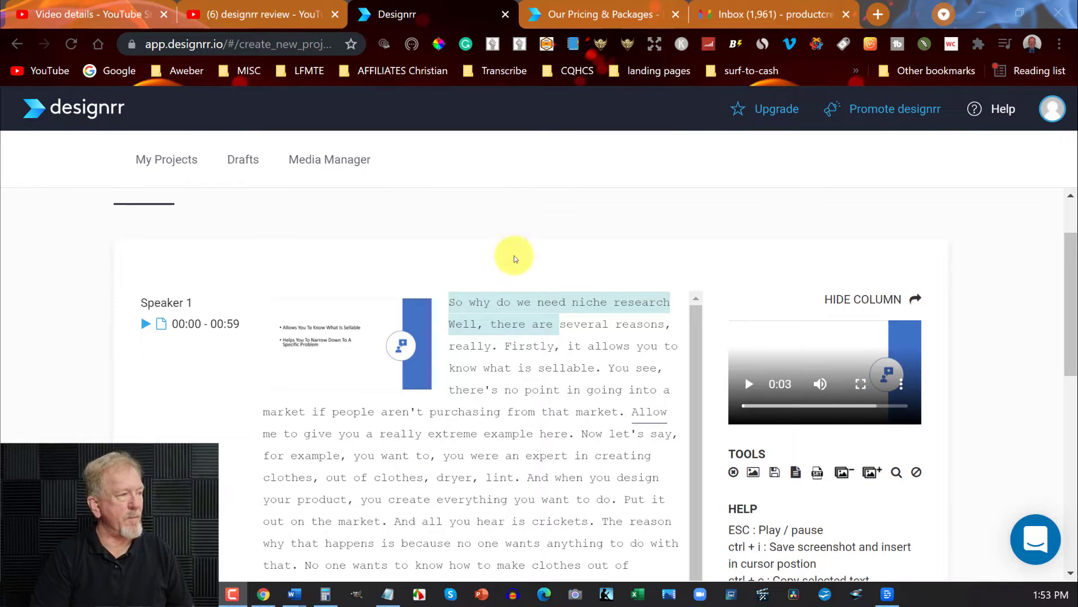
- Look through the video transcript in the Transcription Editor and the save and template options below it
scroll(471, 271, down, 10)
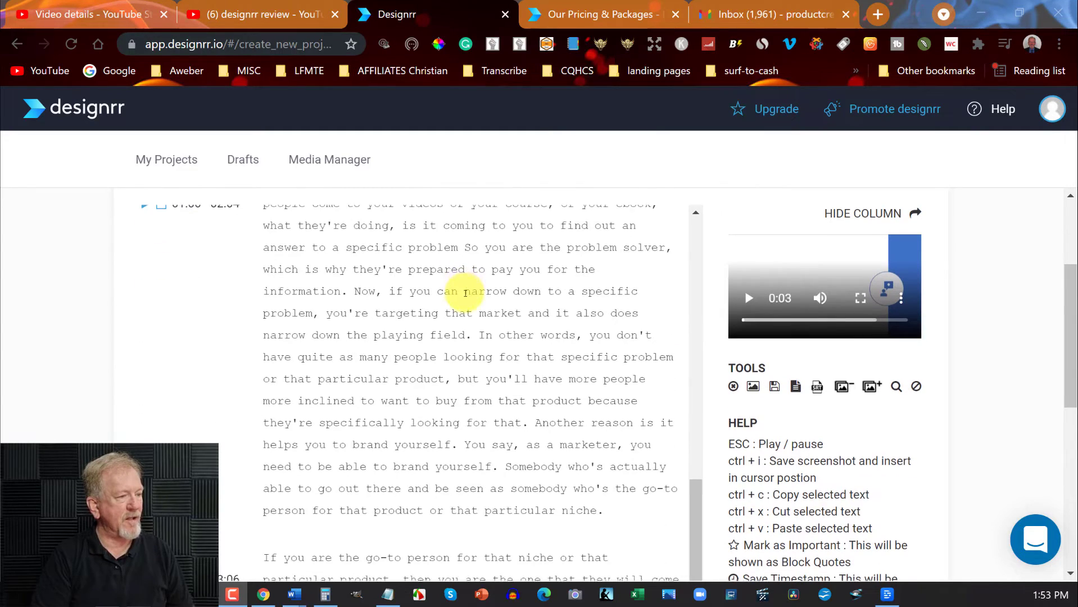
scroll(464, 296, down, 10)
scroll(464, 296, up, 20)
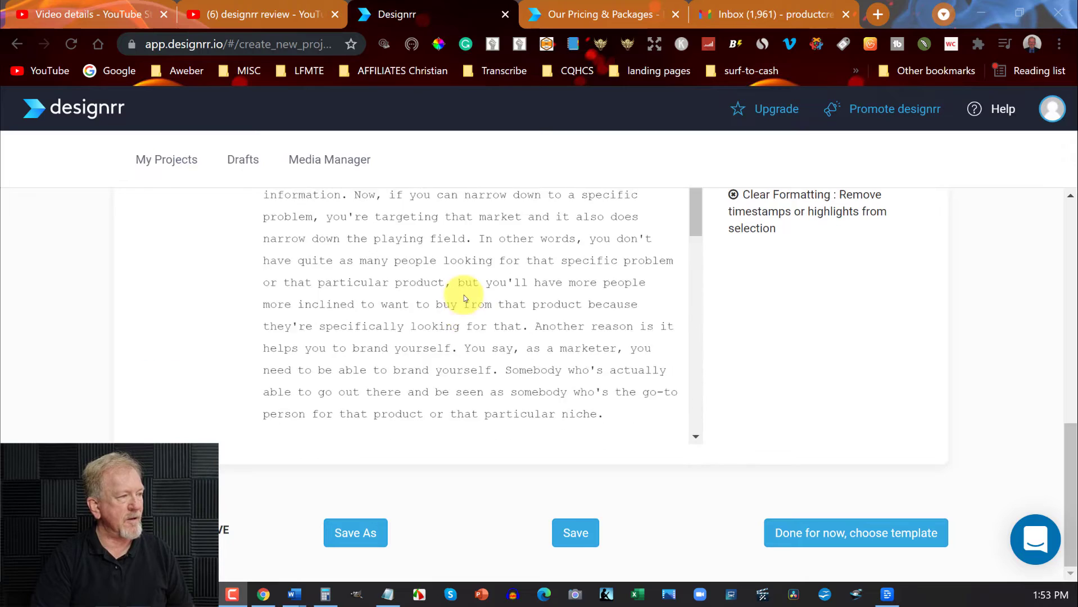
scroll(464, 297, down, 2)
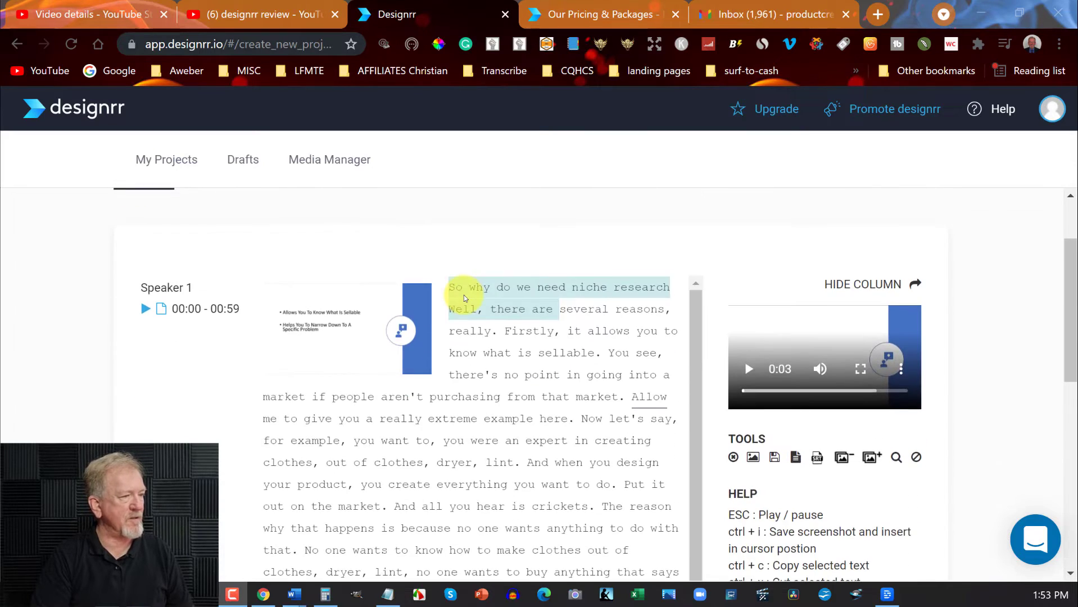
scroll(464, 294, down, 3)
scroll(464, 295, up, 6)
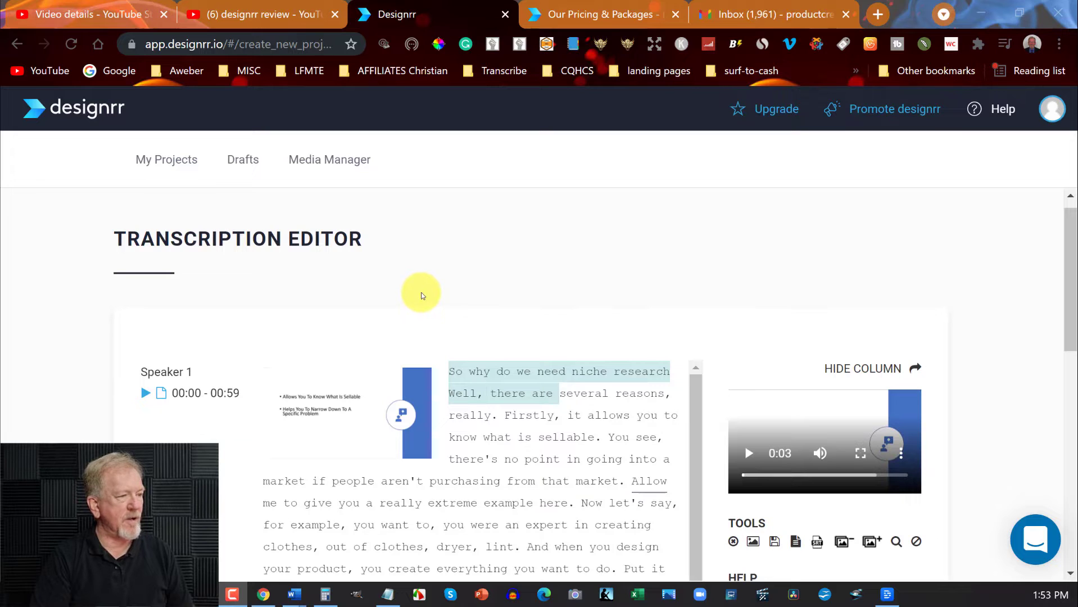
- Play the first Speaker 1 segment, 00:00 - 00:59, to check it against the transcript, and pause it
scroll(421, 295, down, 2)
mouse_move(420, 292)
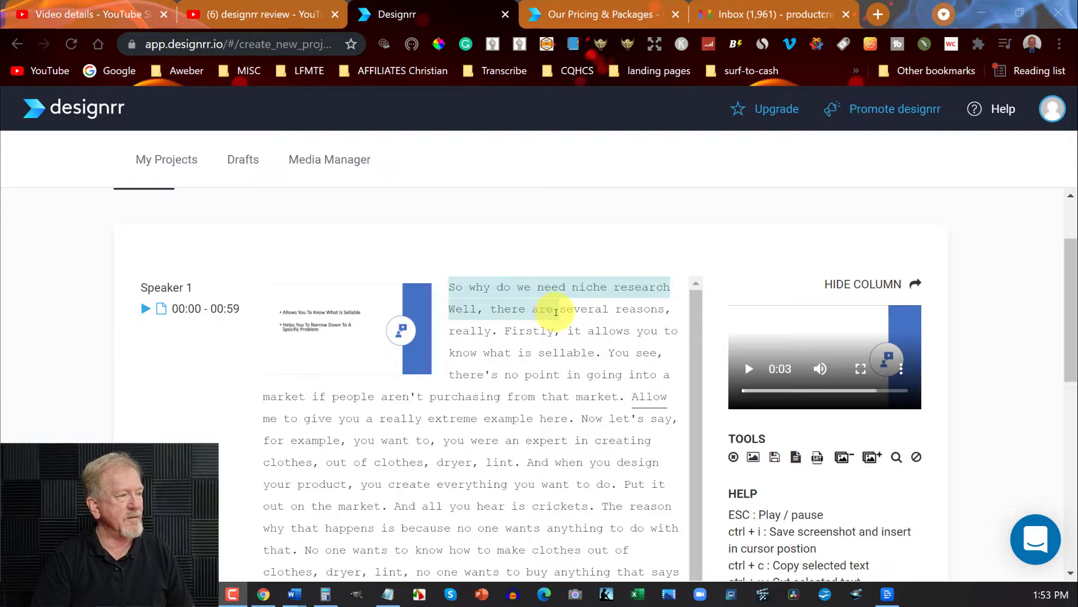
click(144, 309)
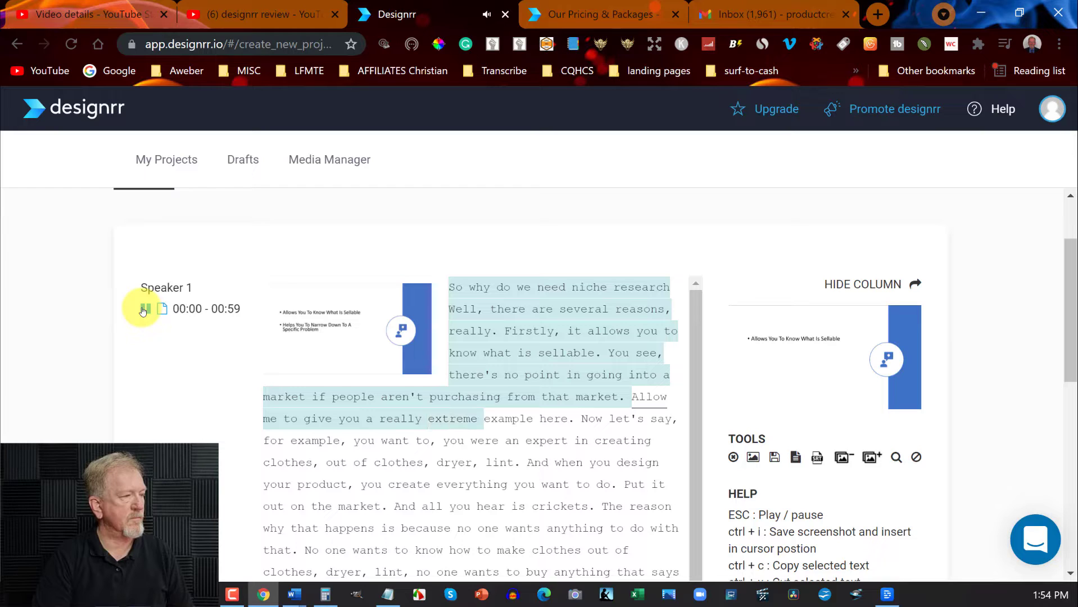
click(145, 308)
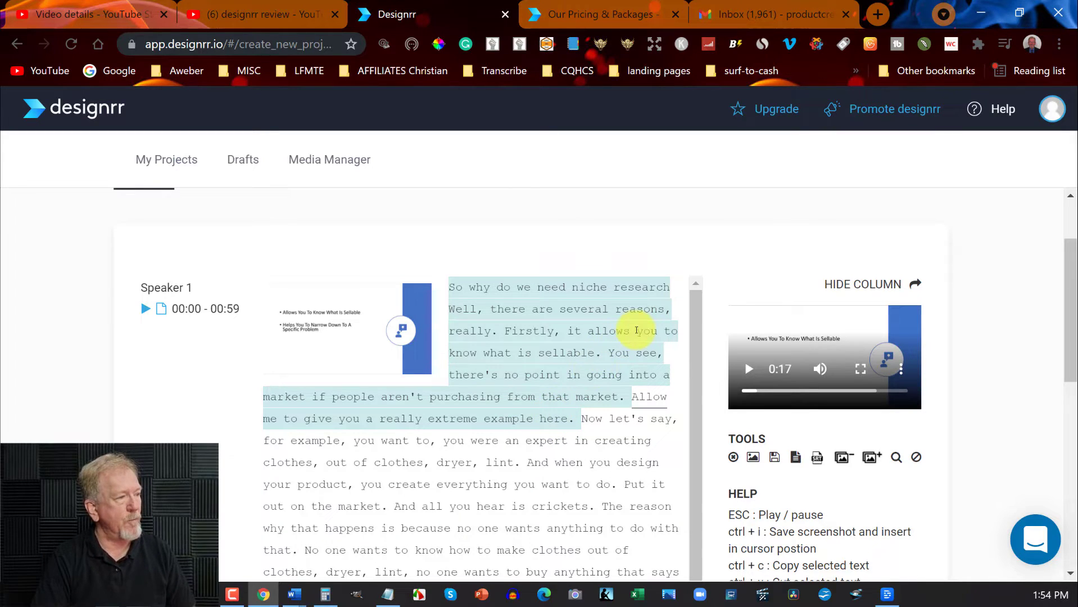
- Save the transcript as a draft named "Niche Research"
scroll(637, 330, down, 2)
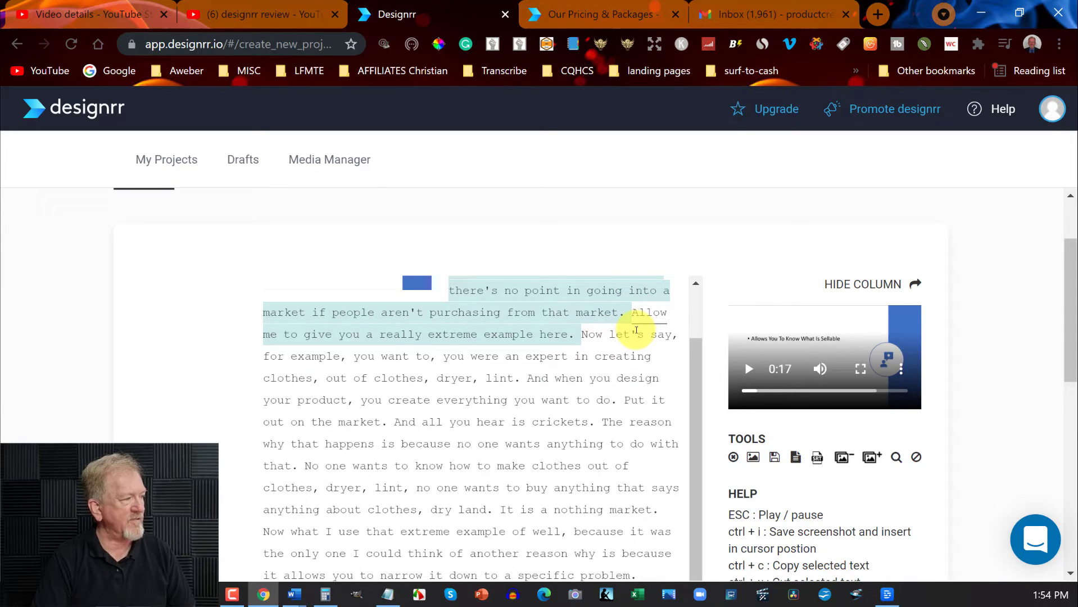
scroll(637, 330, down, 2)
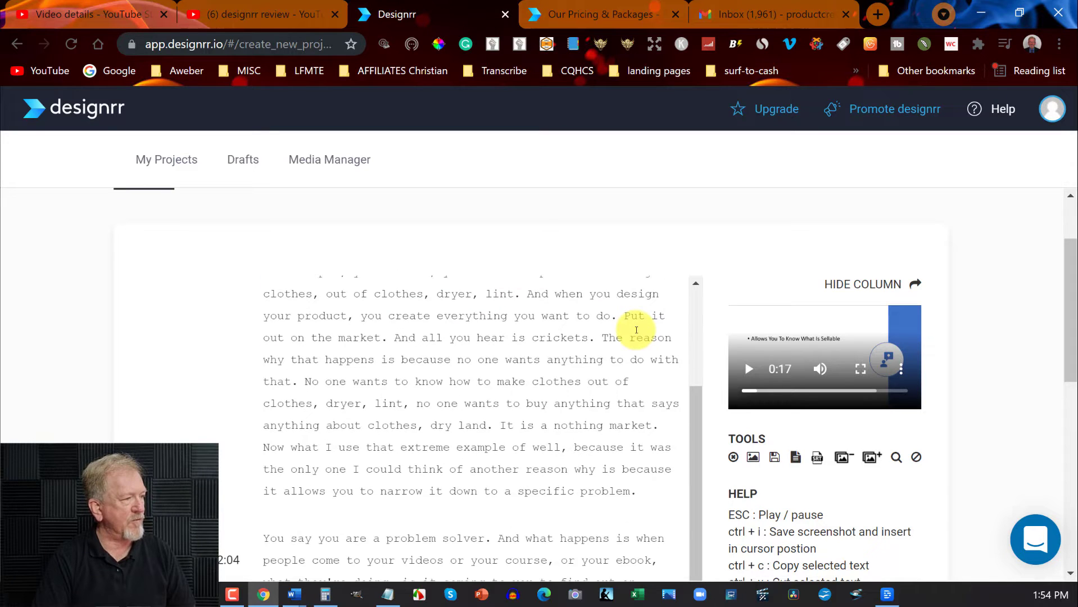
scroll(637, 331, down, 2)
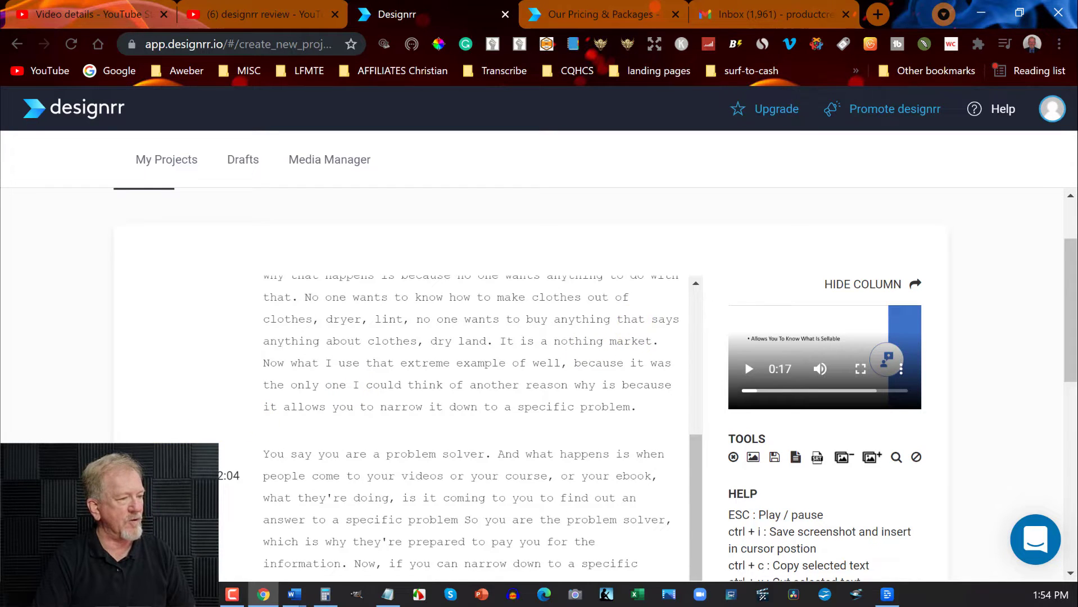
scroll(488, 421, down, 5)
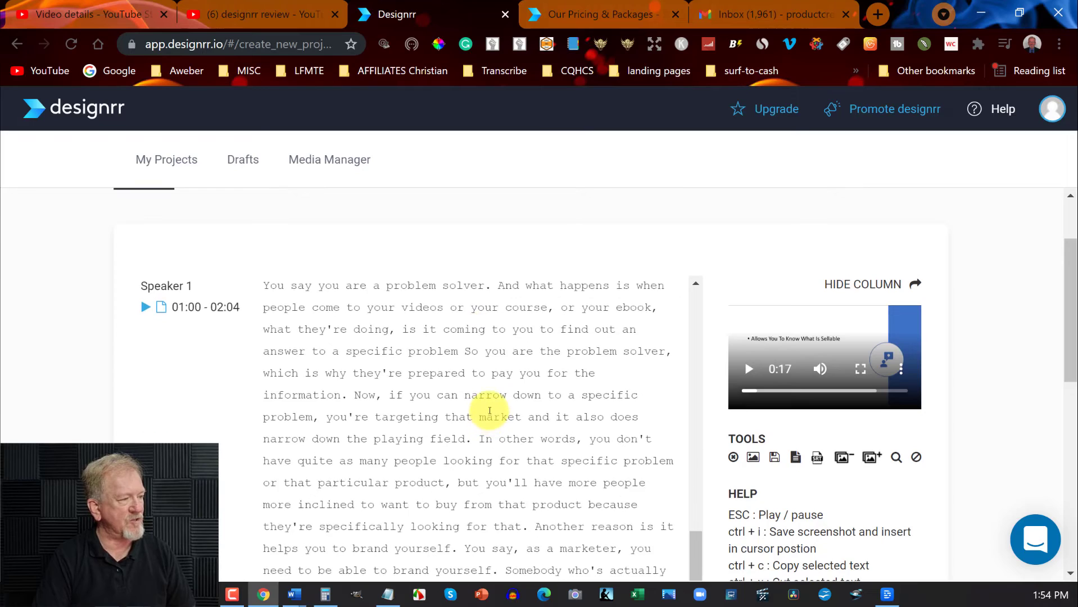
scroll(489, 410, down, 5)
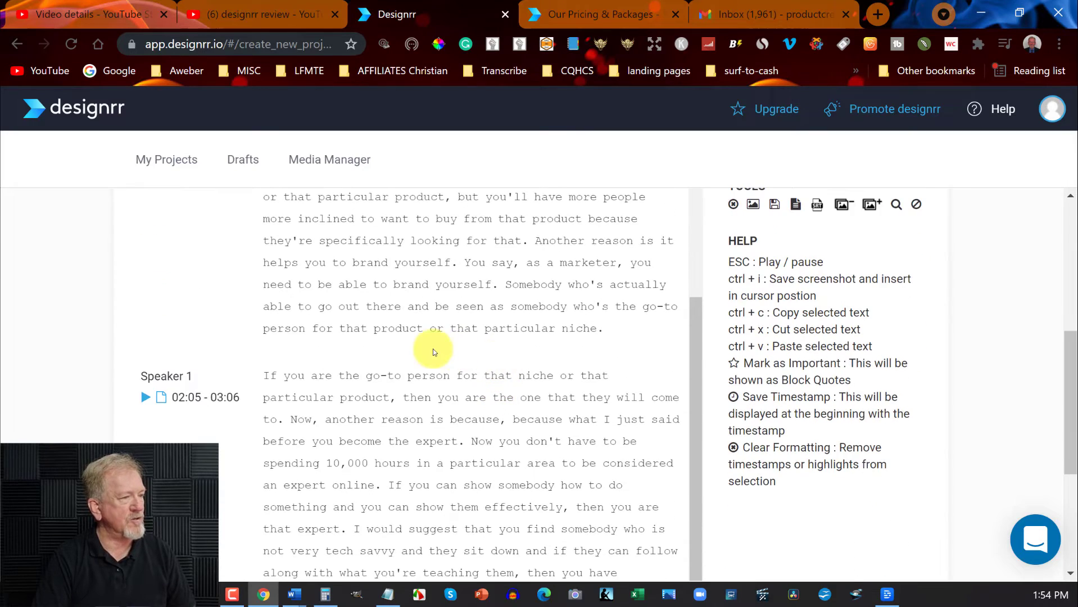
scroll(433, 348, down, 5)
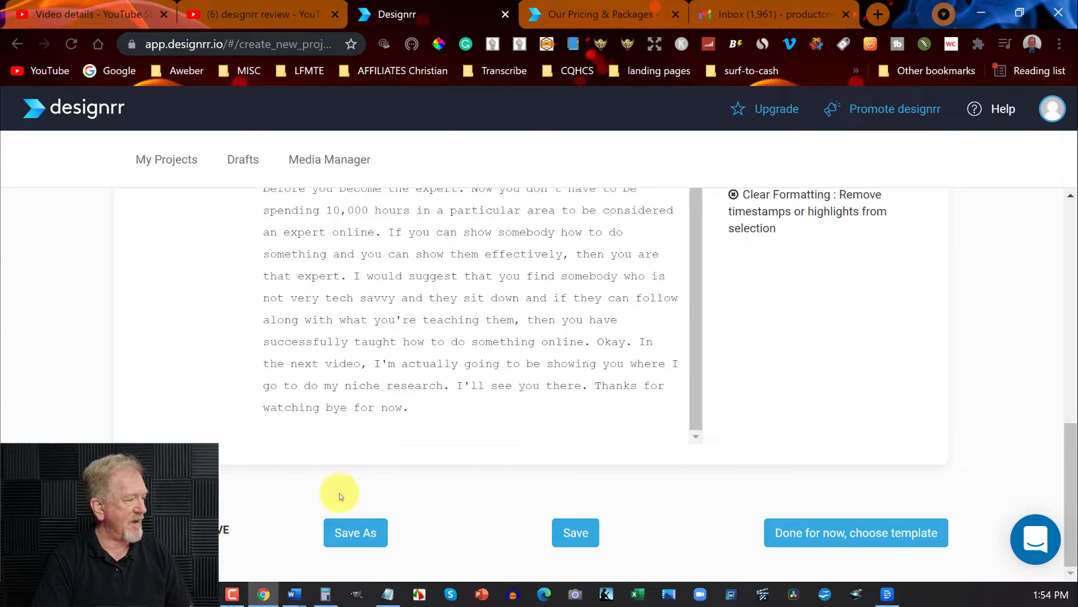
click(369, 536)
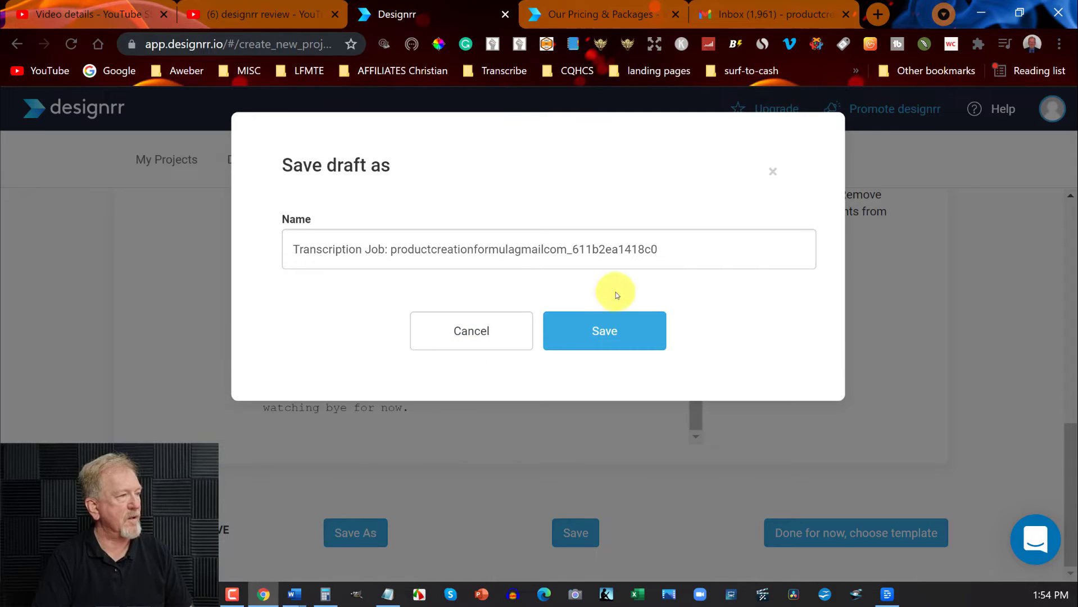
drag(674, 255, 248, 254)
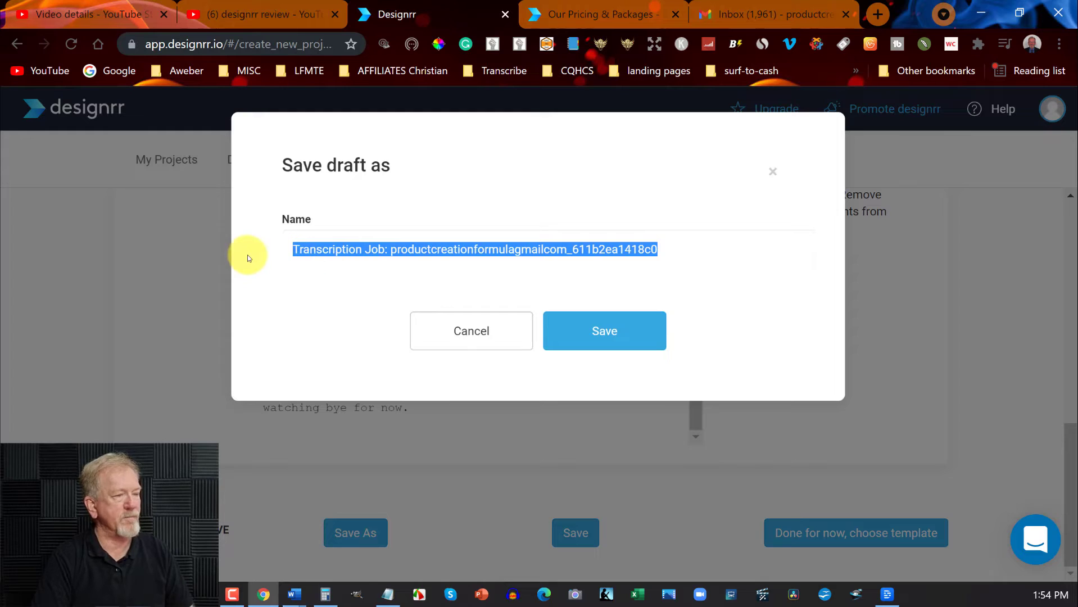
text(Ni)
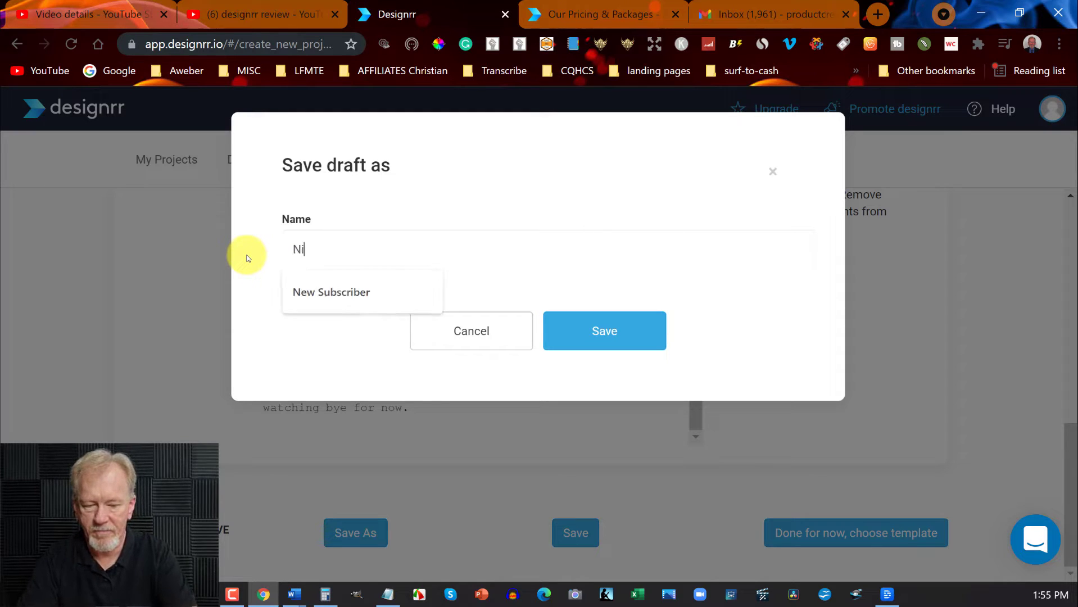
text(che Res)
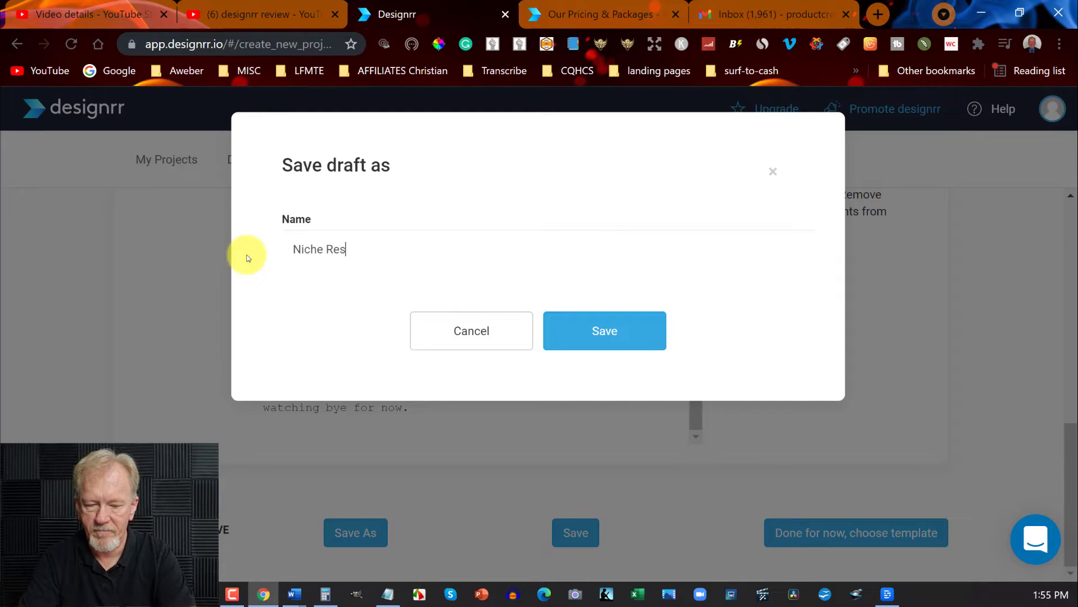
text(earch)
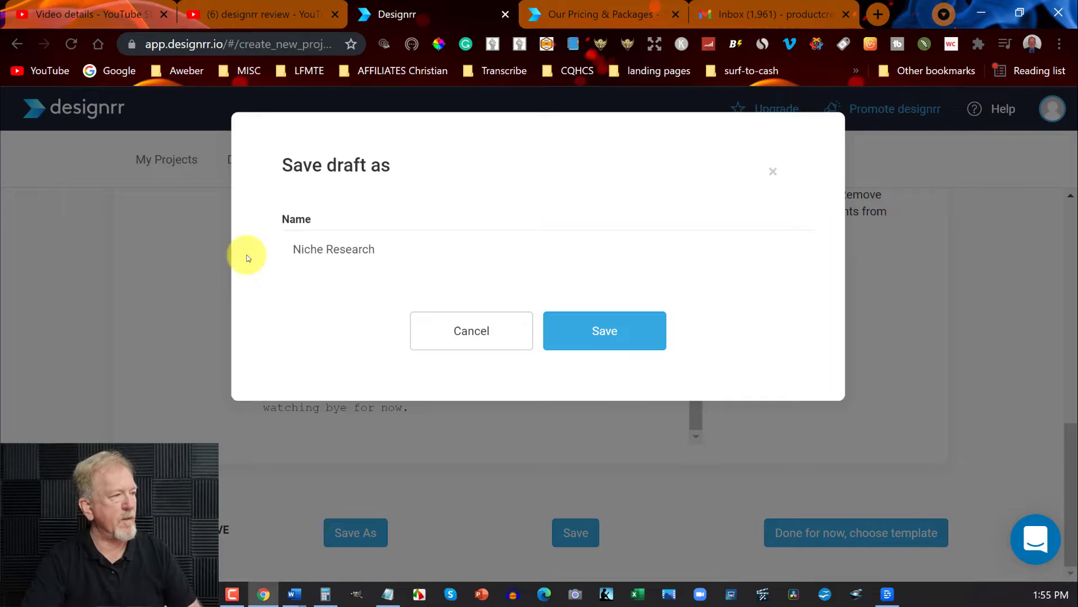
click(621, 330)
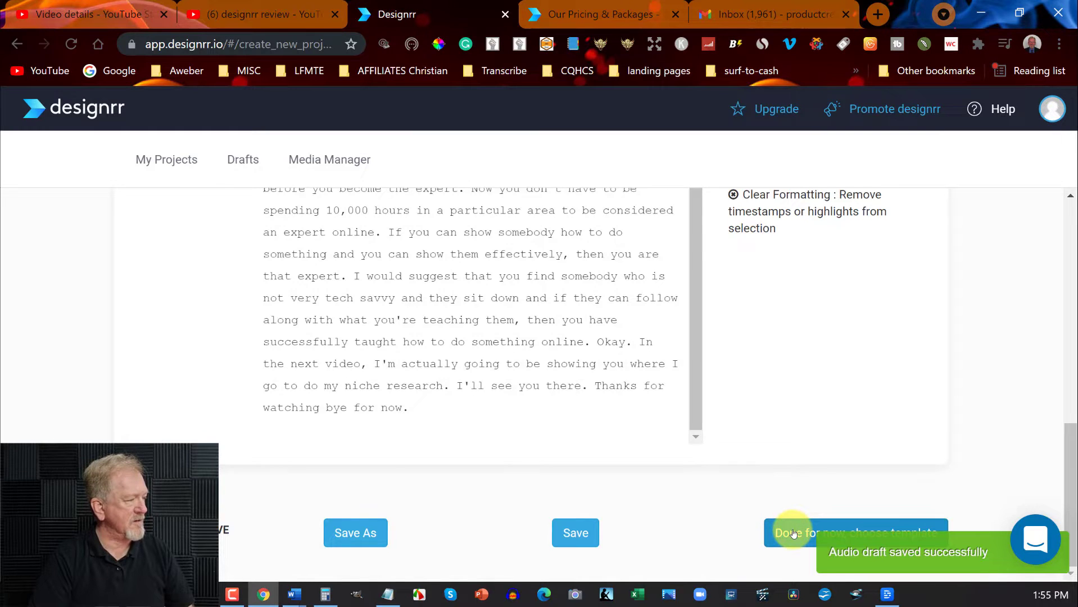
- Finish with the transcript, go on to choosing a template and browse the available cover designs
click(793, 533)
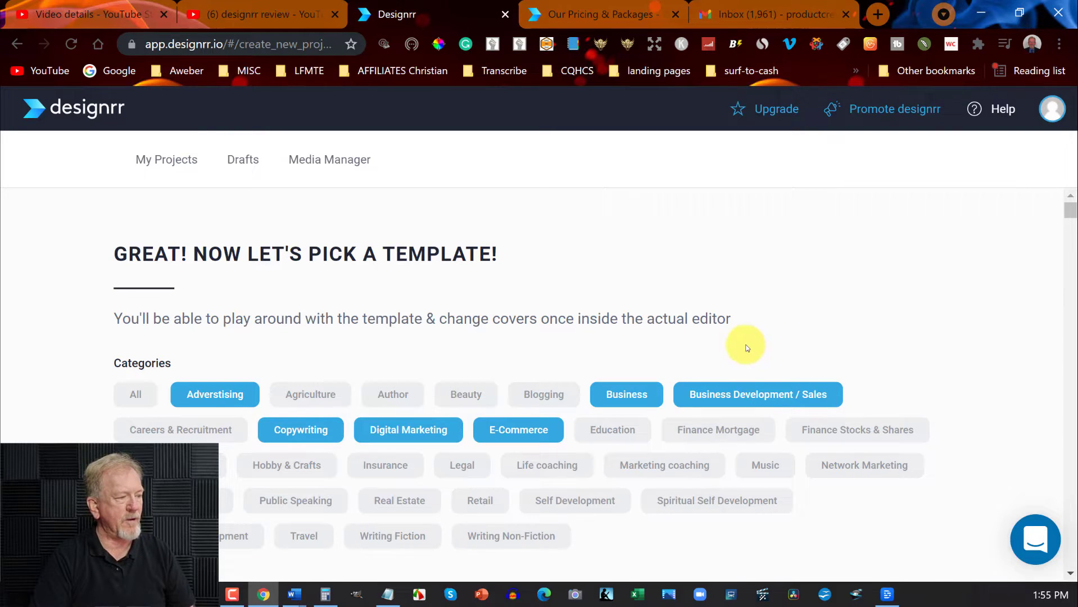
scroll(737, 345, down, 6)
mouse_move(164, 357)
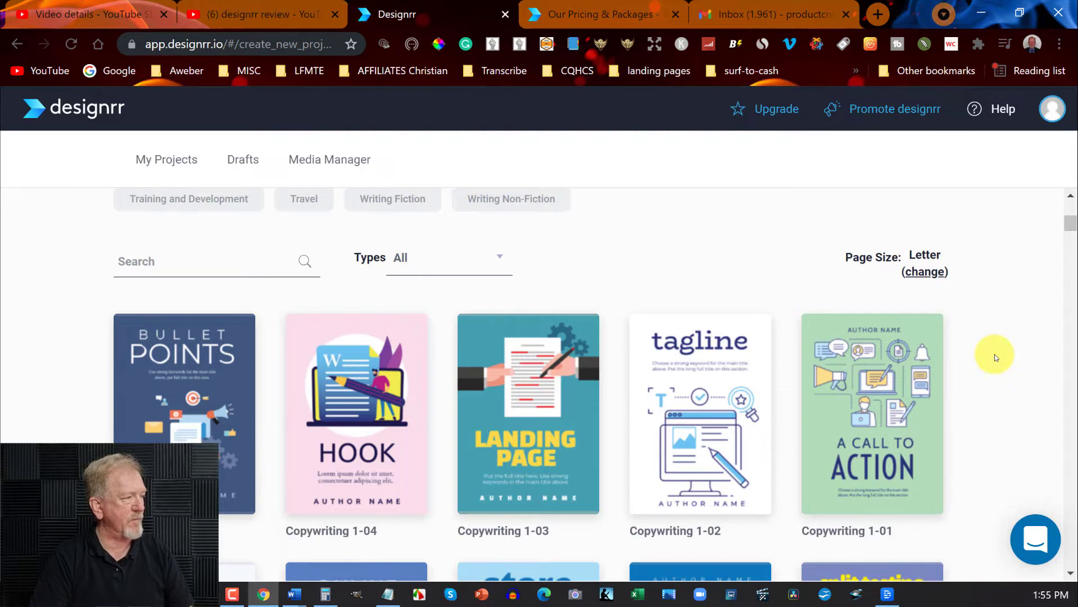
scroll(994, 358, down, 5)
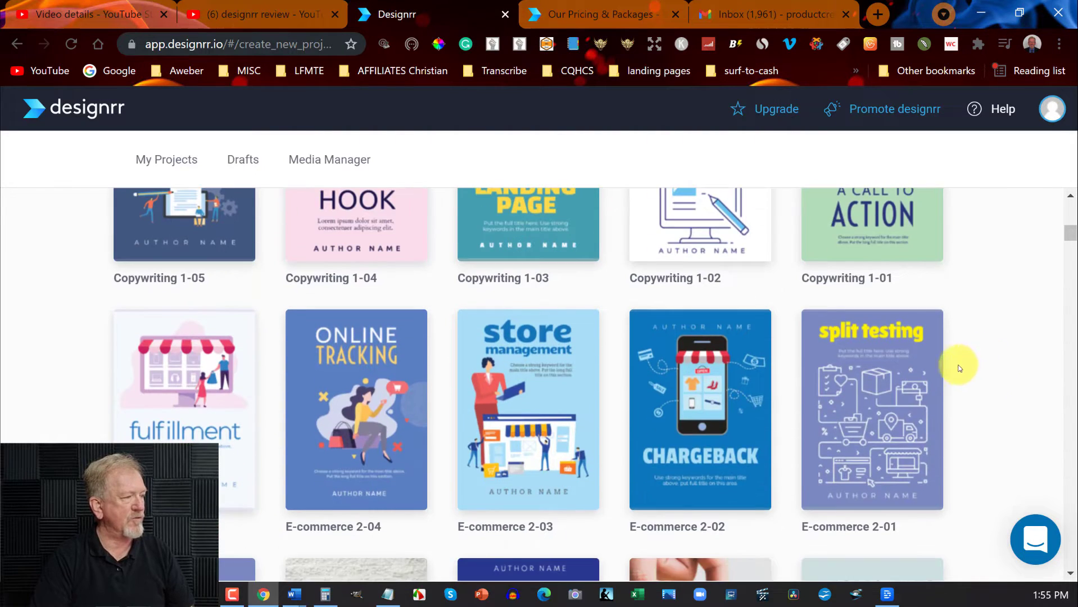
mouse_move(223, 412)
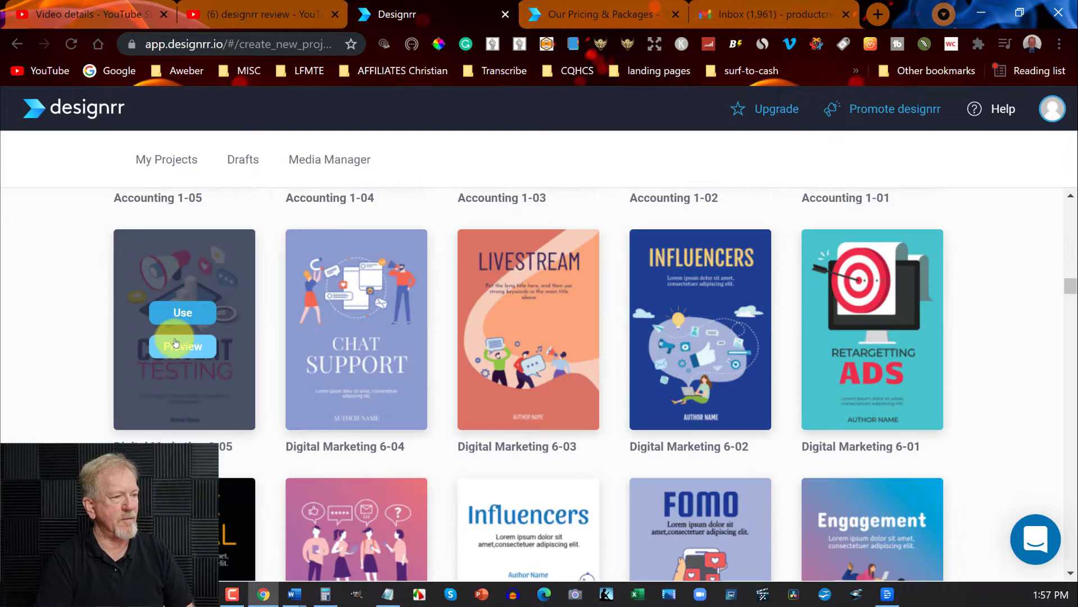
- Preview the pages of the Content Testing template, Digital Marketing 6-05, and use it for the project
click(180, 347)
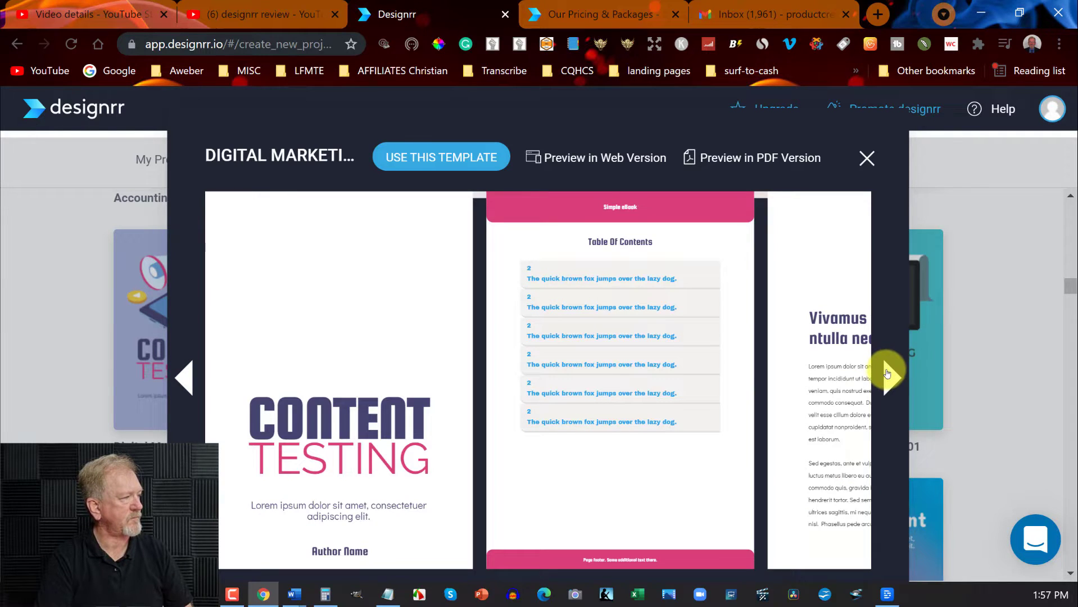
click(886, 373)
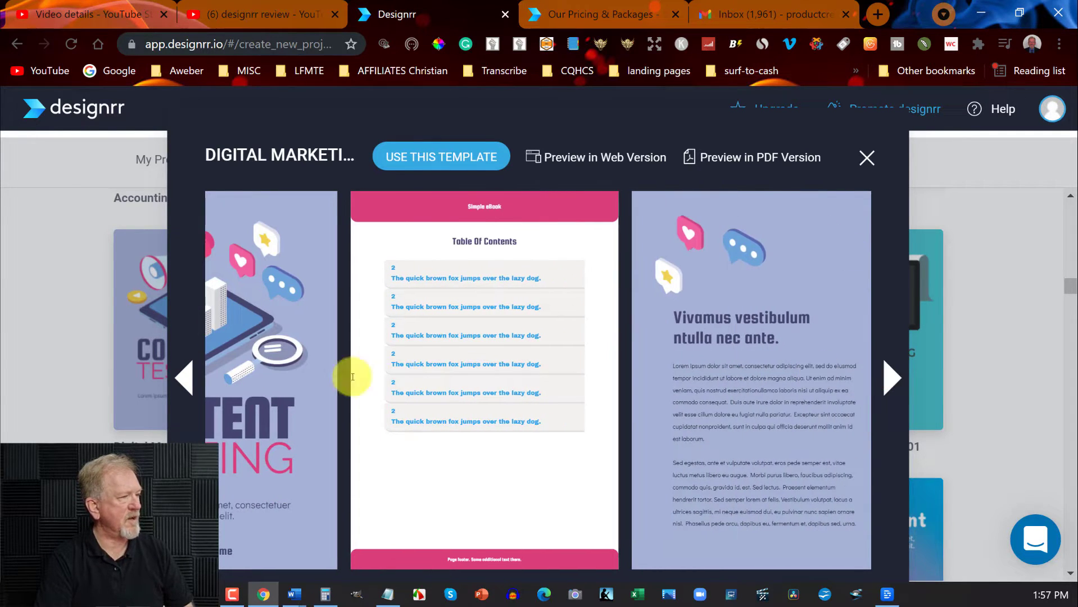
click(180, 377)
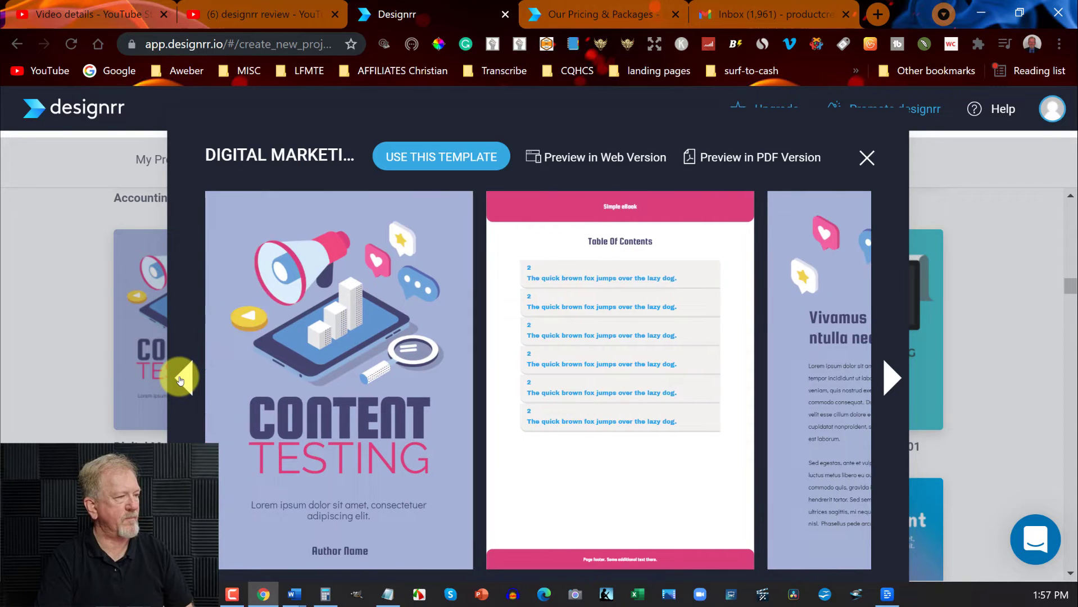
click(868, 159)
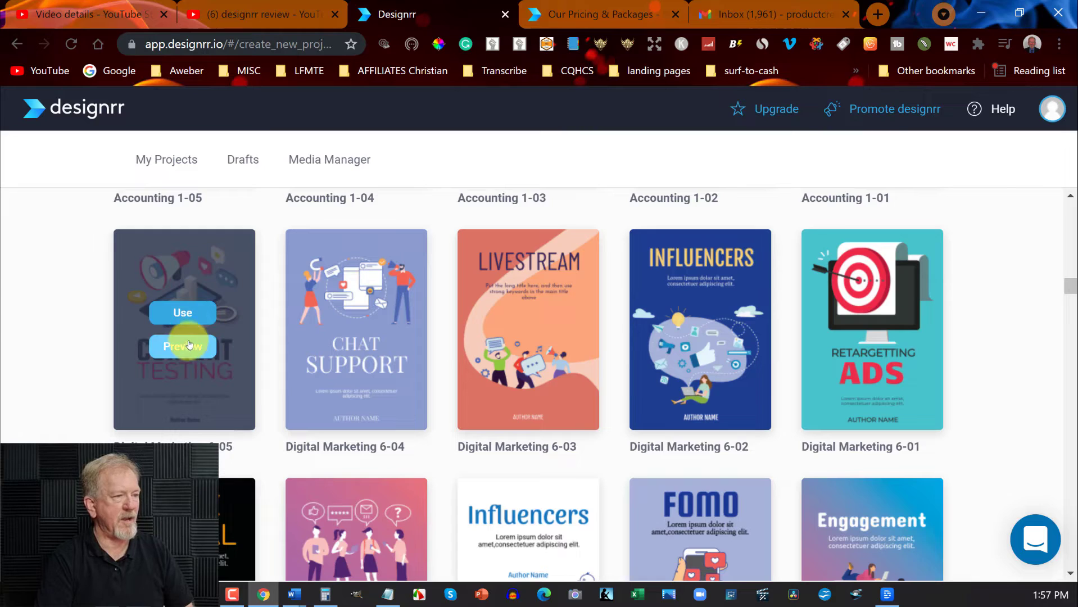
click(184, 313)
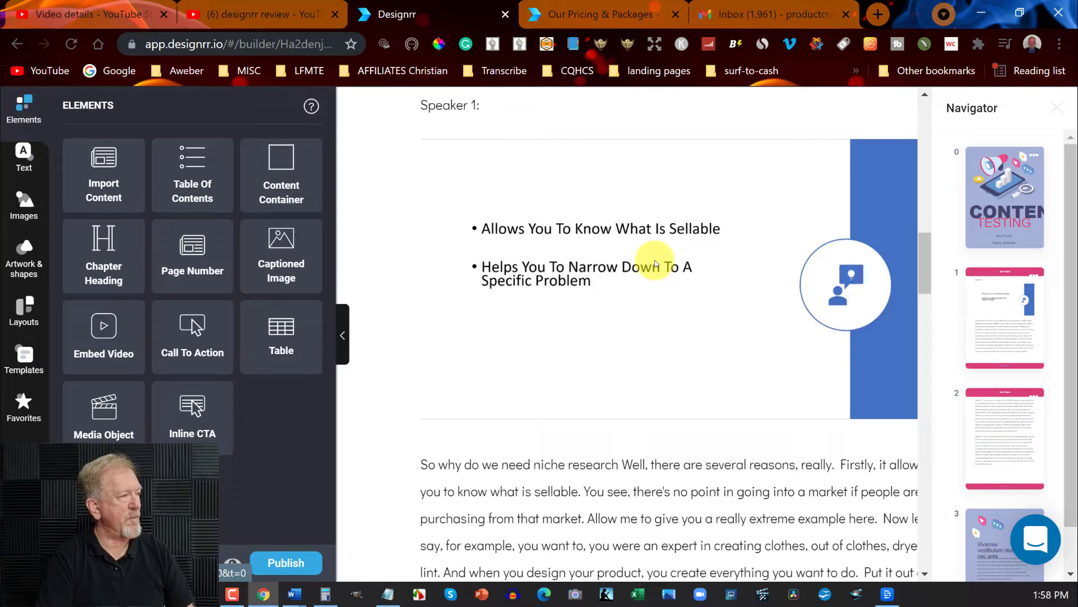
- Look over the project's cover page and select the CONTENT and TESTING headings to view their text style settings
scroll(655, 264, up, 8)
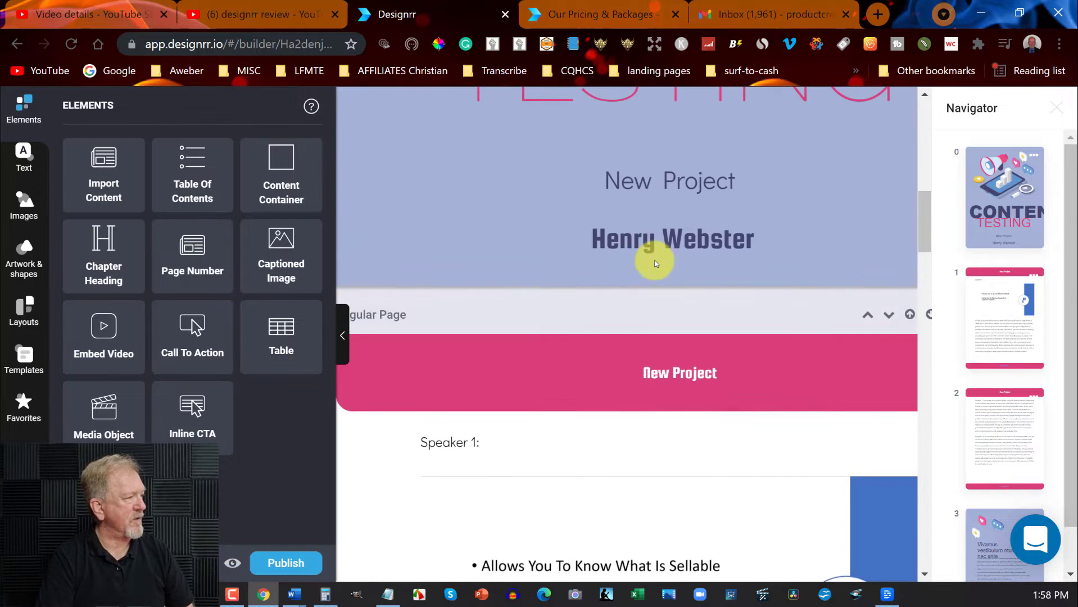
scroll(655, 264, up, 8)
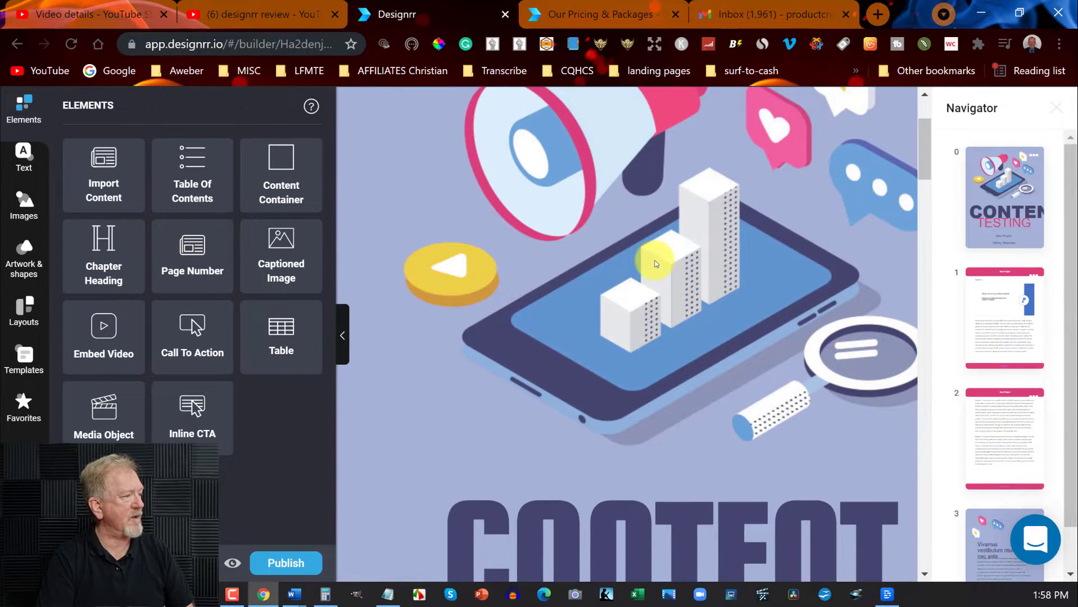
scroll(655, 264, down, 5)
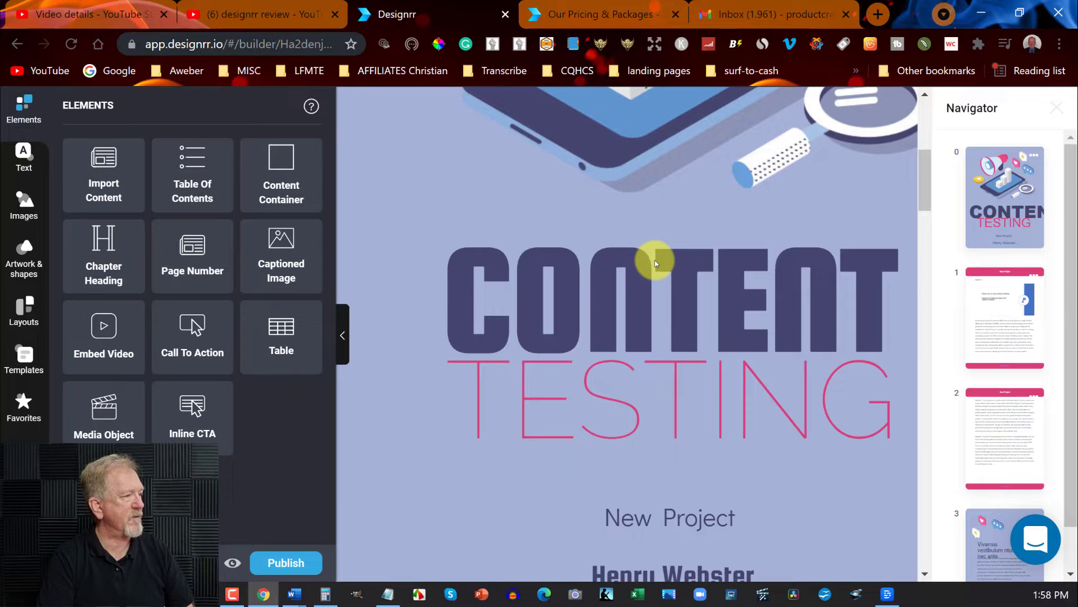
scroll(655, 264, down, 3)
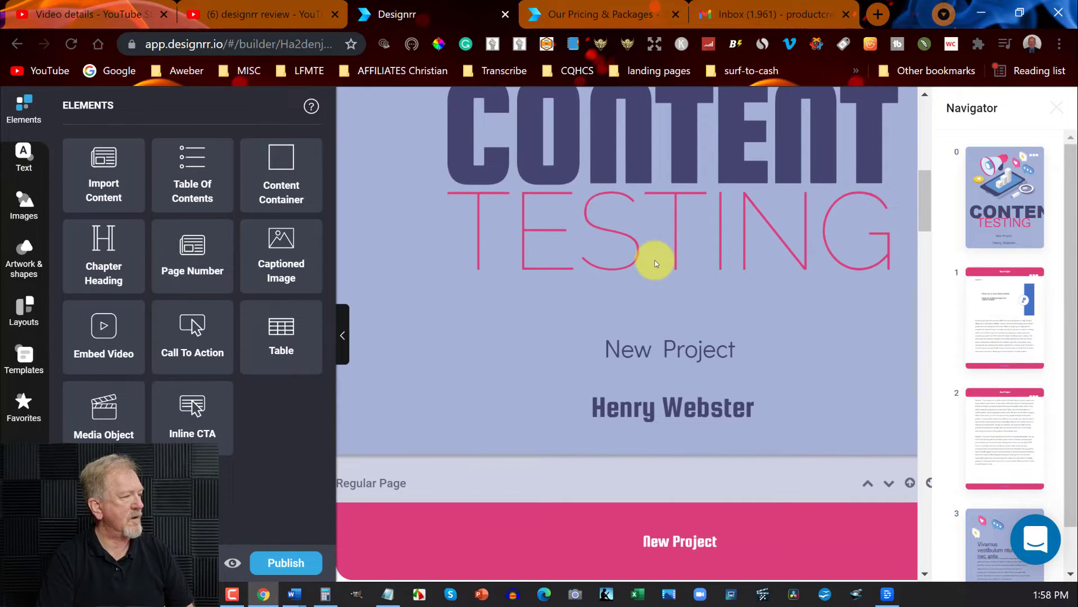
scroll(647, 261, up, 8)
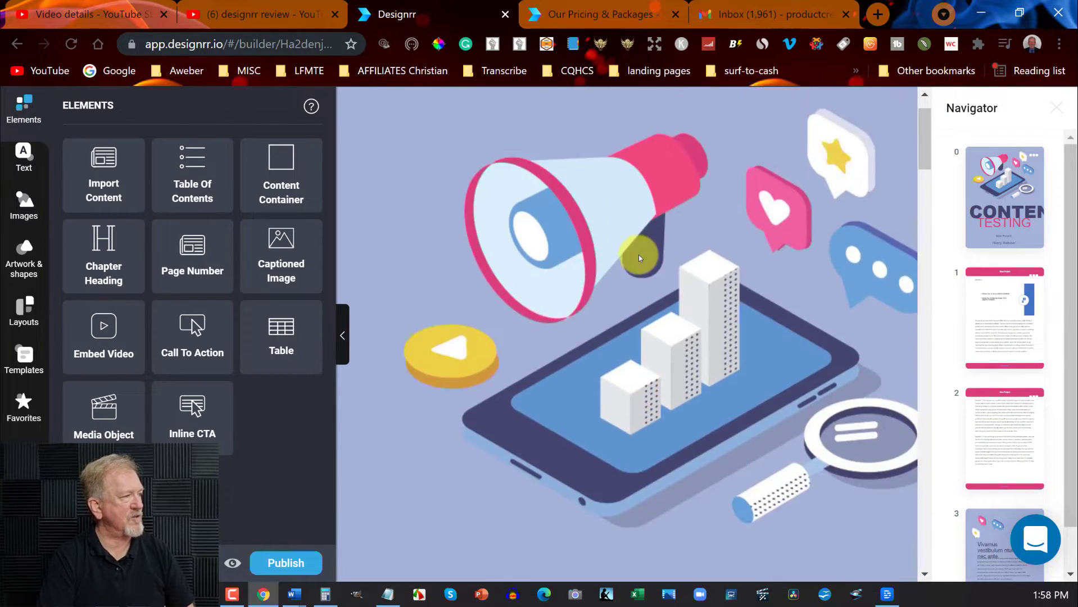
scroll(639, 255, down, 4)
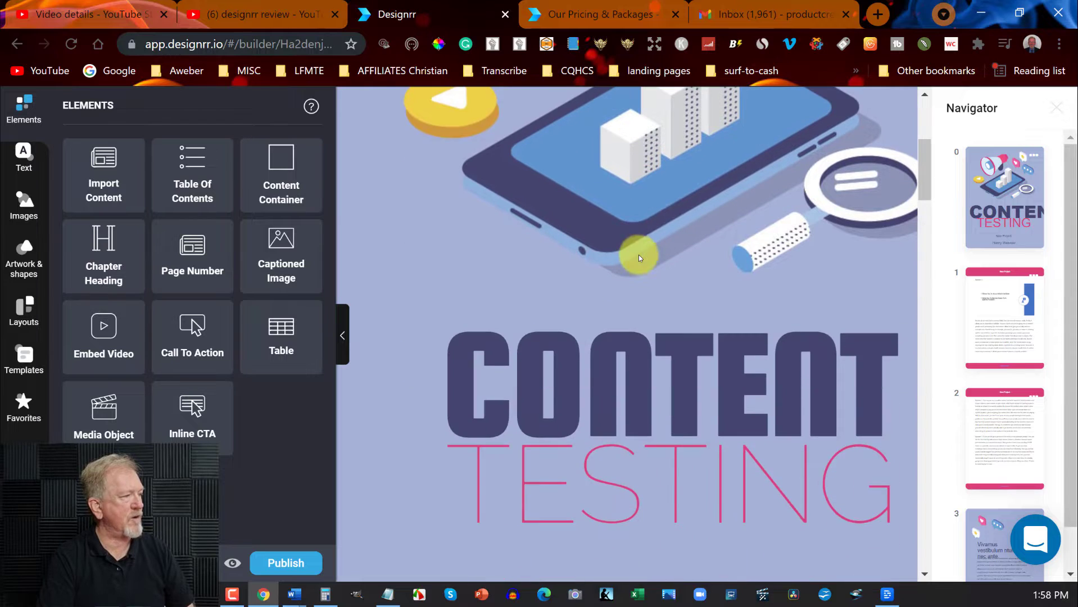
click(577, 354)
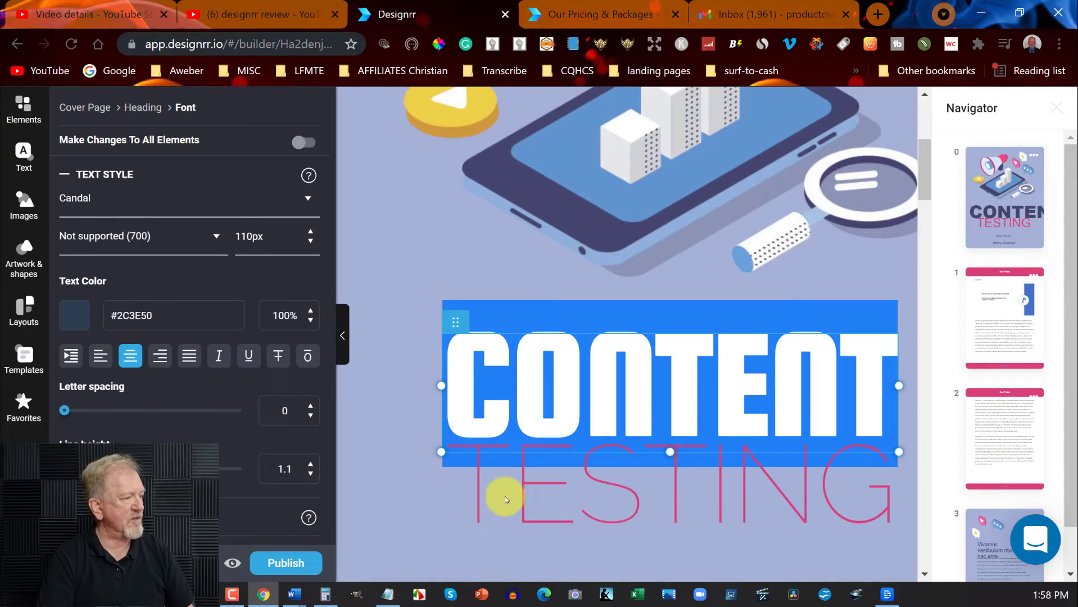
click(523, 495)
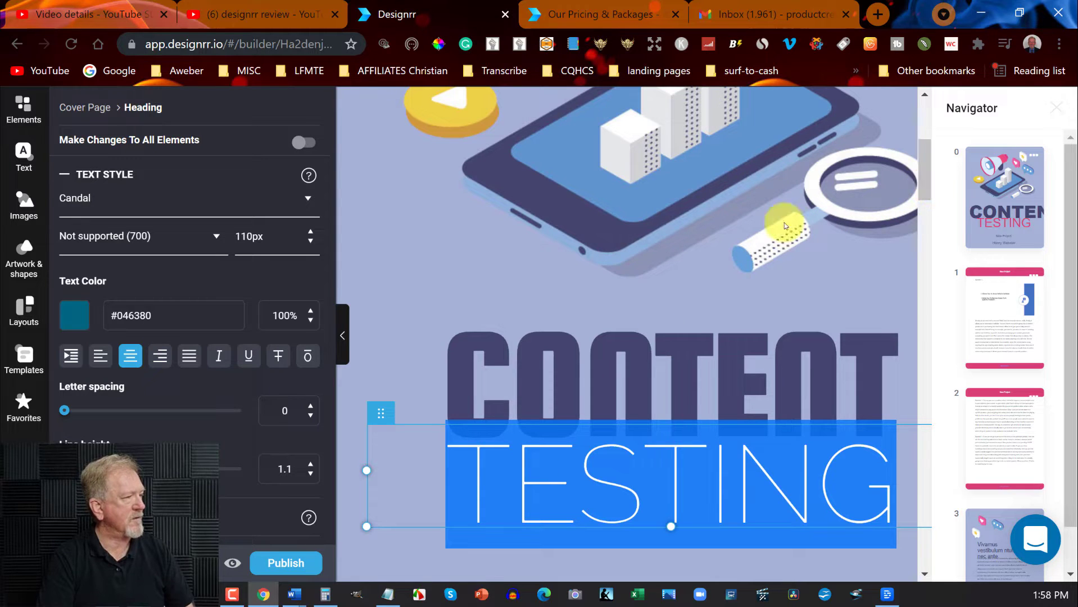
- Collapse the editing sidebar to see full pages, and examine the rest of the cover and page 1 with the transcript
click(342, 339)
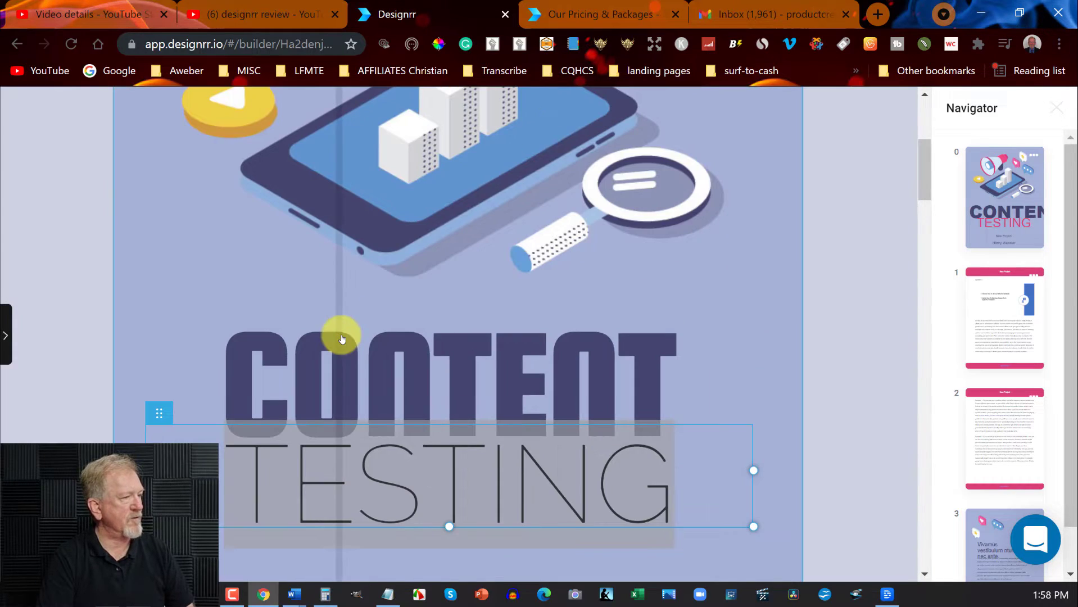
click(905, 181)
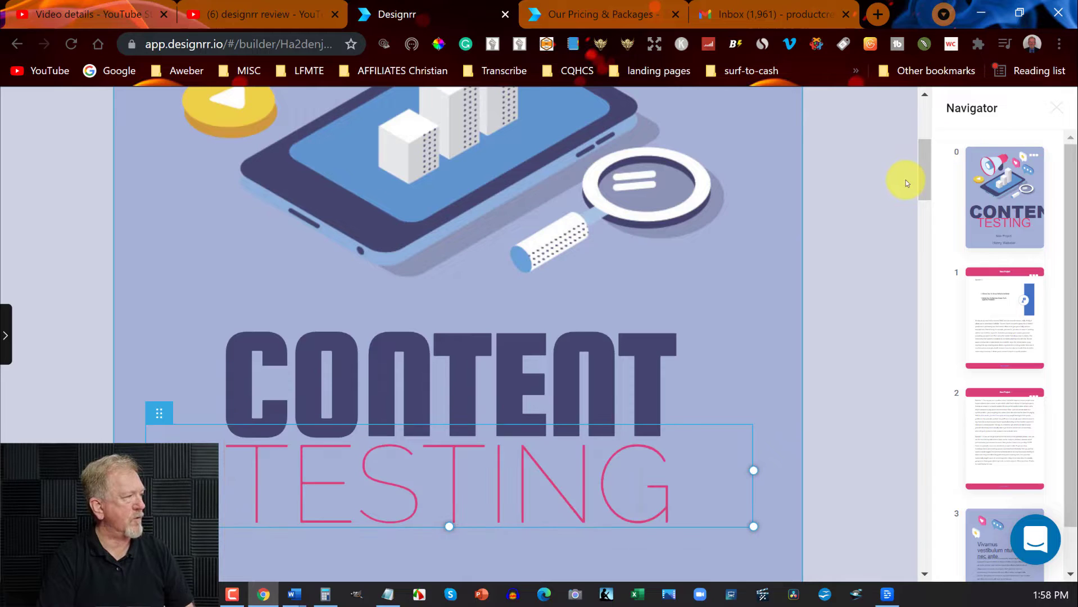
drag(927, 162, 924, 190)
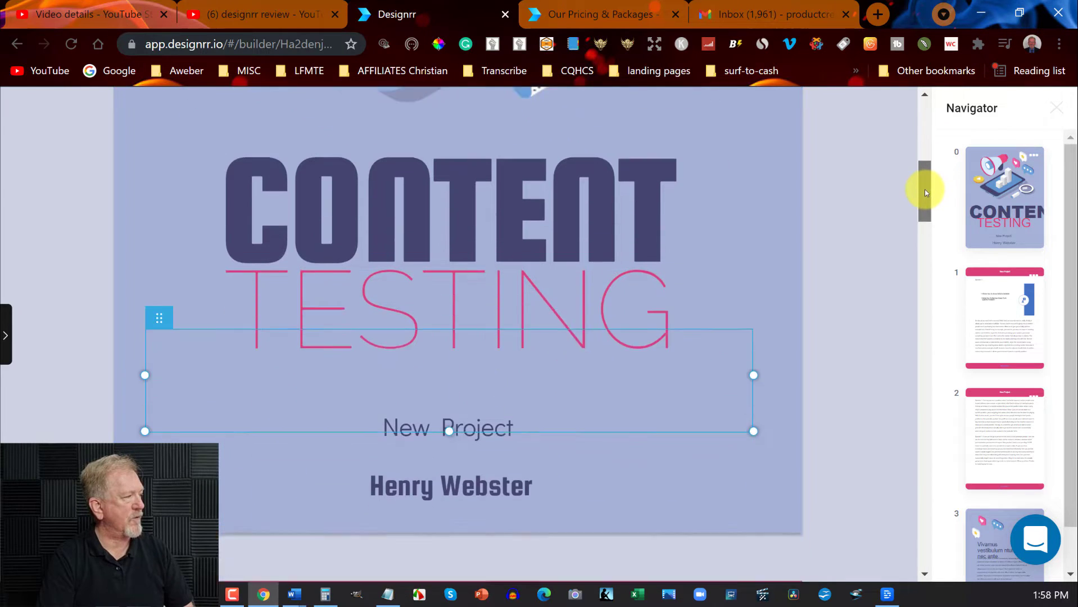
click(992, 308)
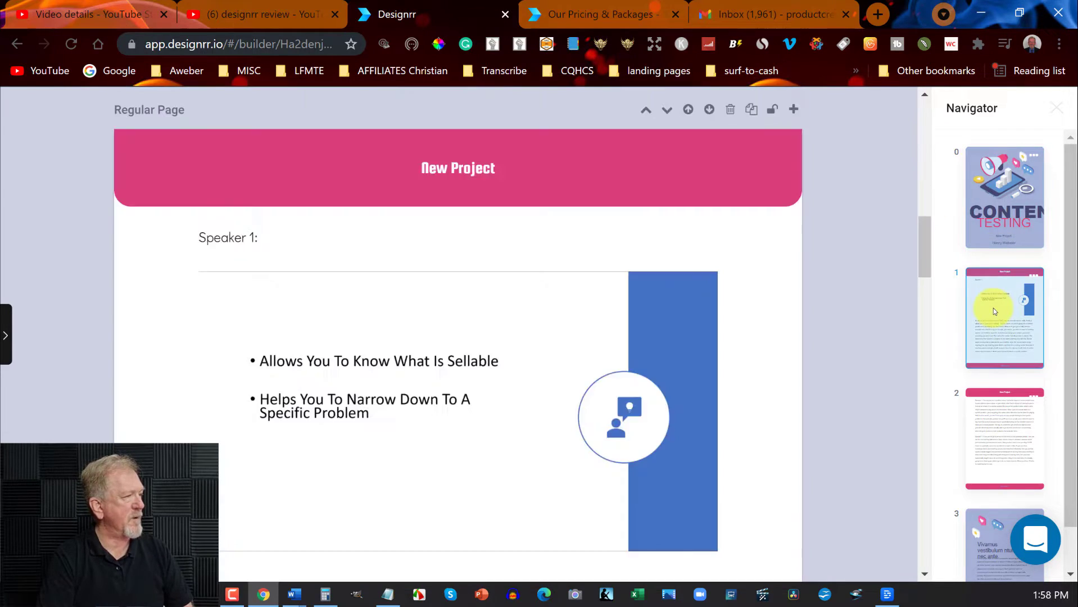
scroll(807, 253, down, 7)
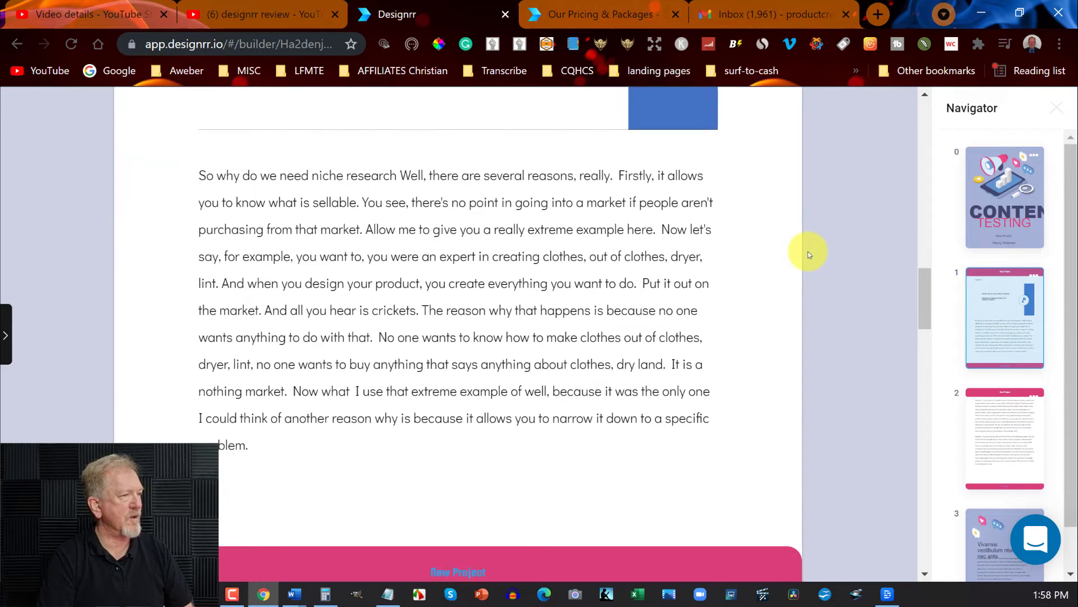
scroll(807, 251, up, 8)
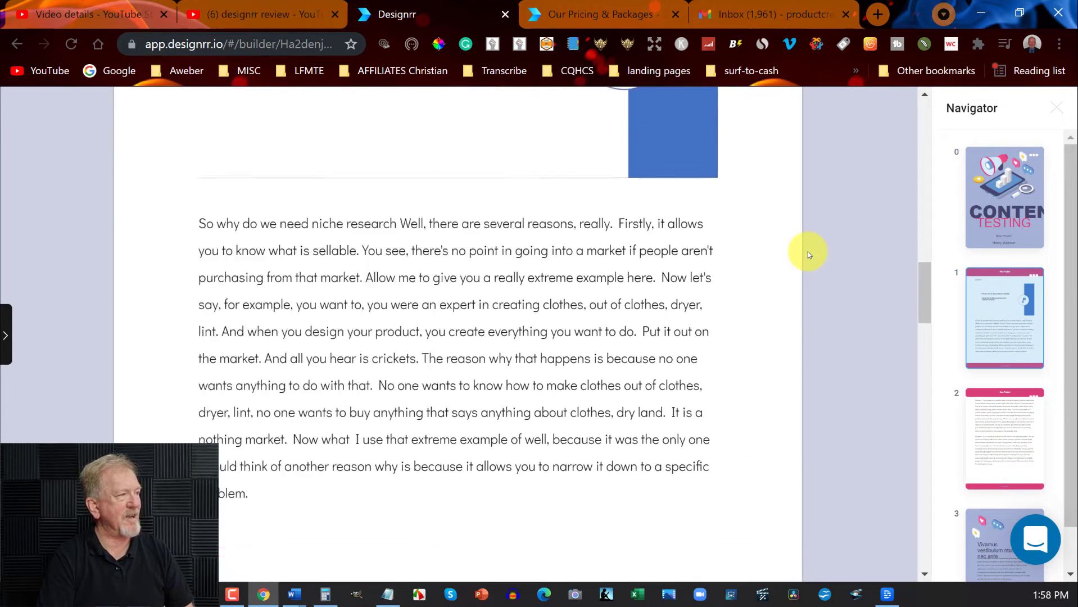
- Look over the transcript text and slide image on pages 1 and 2, continuing to the end of the back page
scroll(807, 251, down, 2)
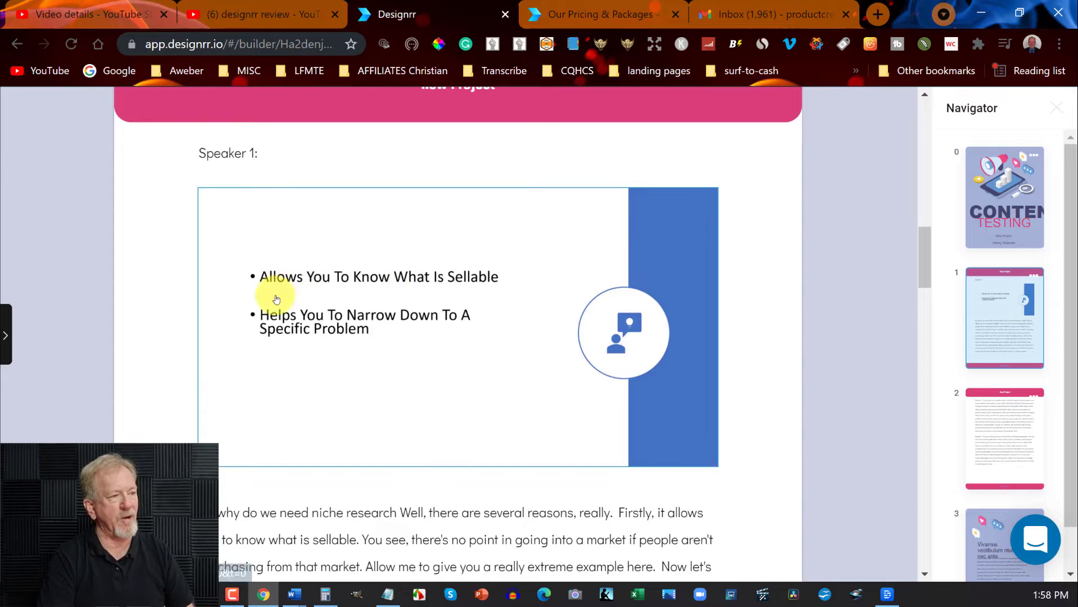
scroll(851, 248, down, 9)
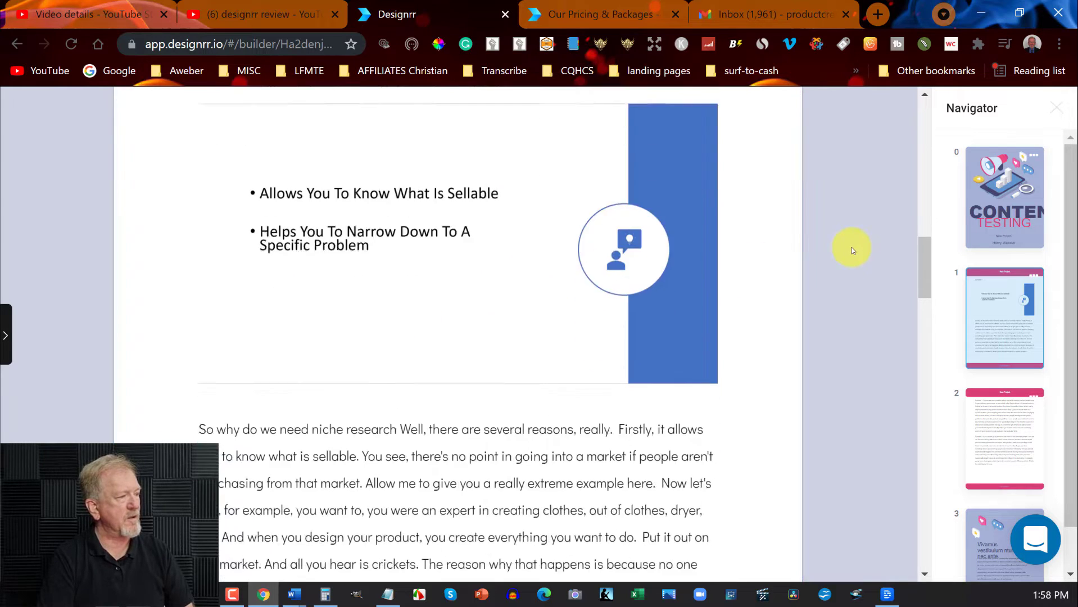
scroll(851, 247, down, 18)
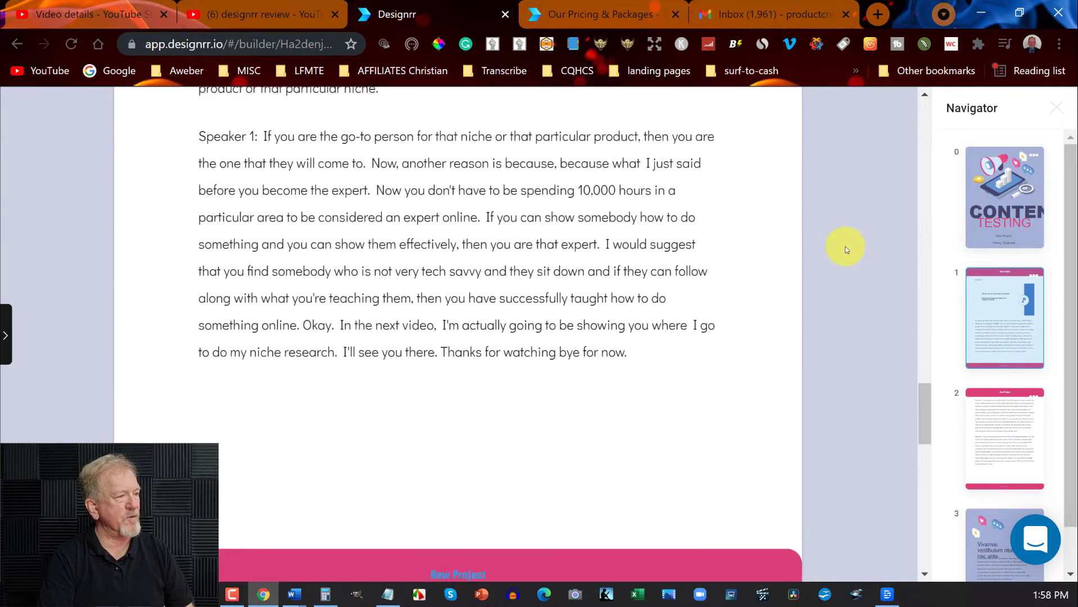
scroll(844, 246, down, 14)
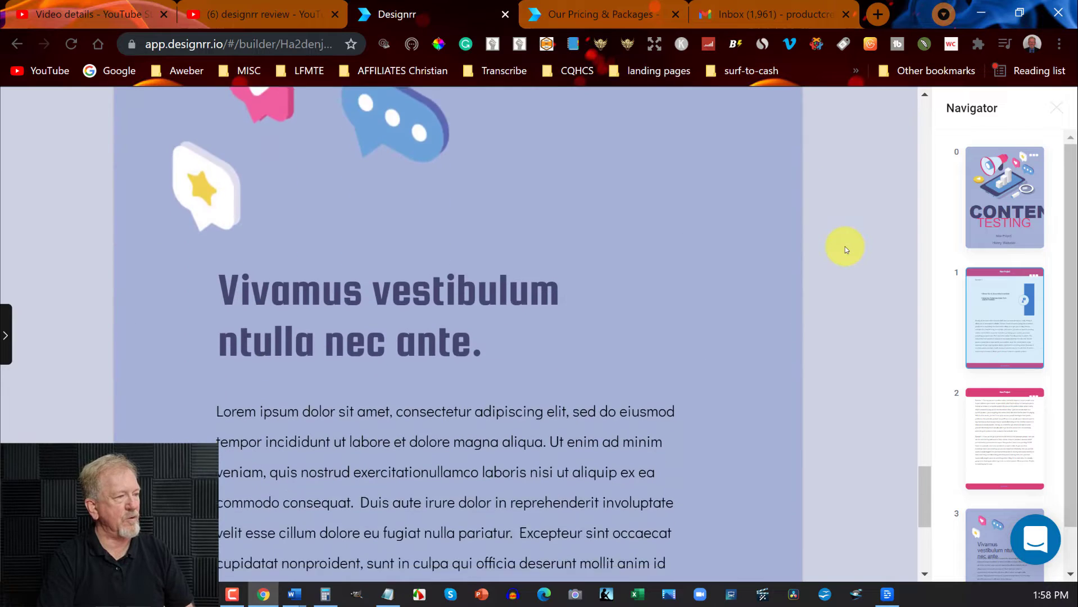
scroll(843, 250, down, 1)
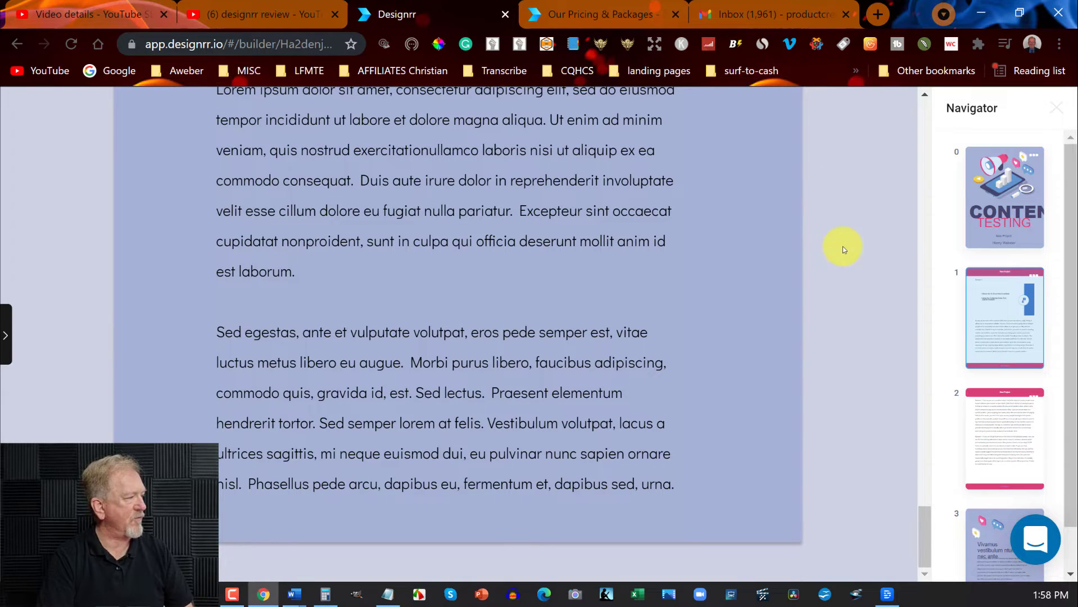
- Go to page 2 and the back page from the page thumbnails, check their text, and return to the cover page
click(1004, 421)
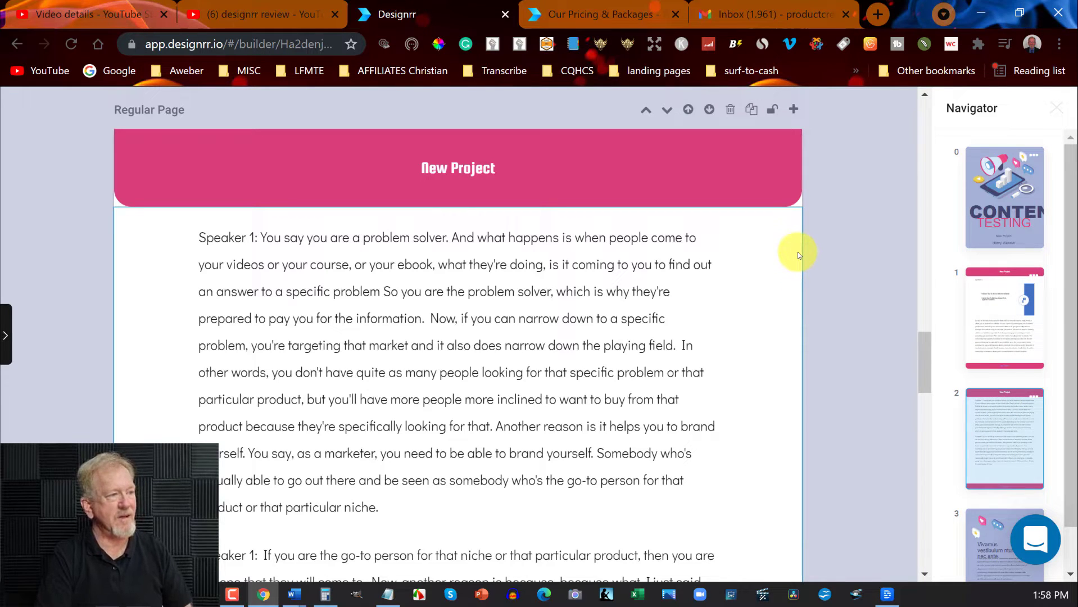
click(260, 239)
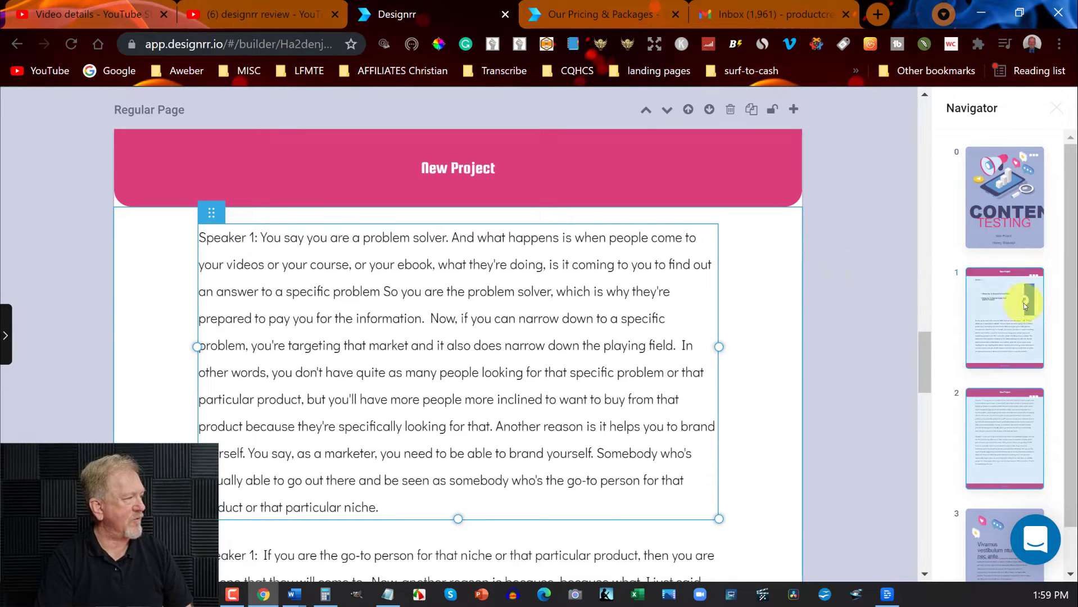
scroll(1023, 303, down, 1)
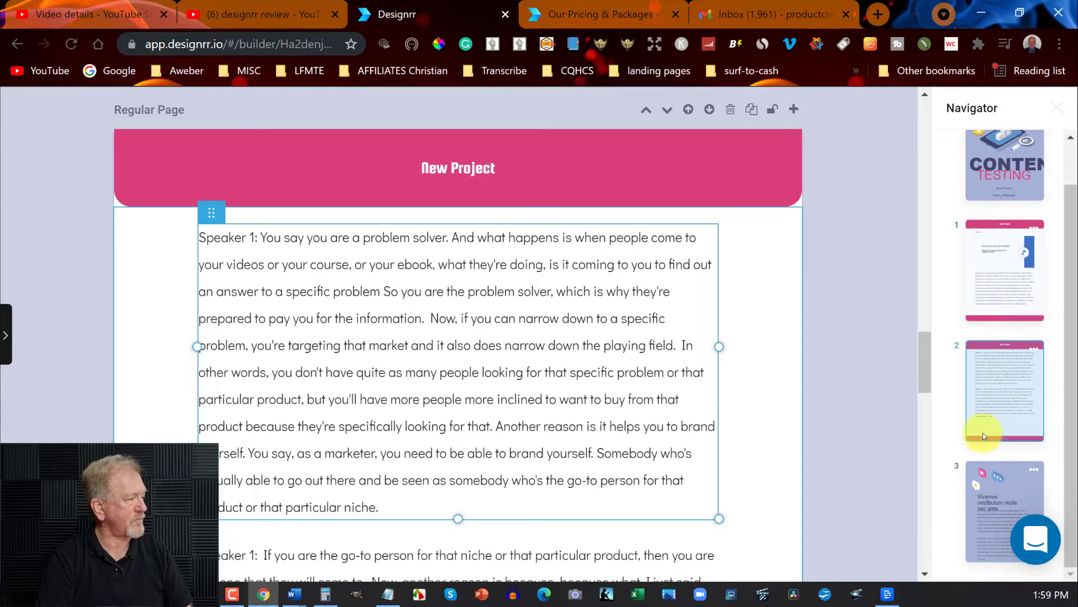
click(986, 502)
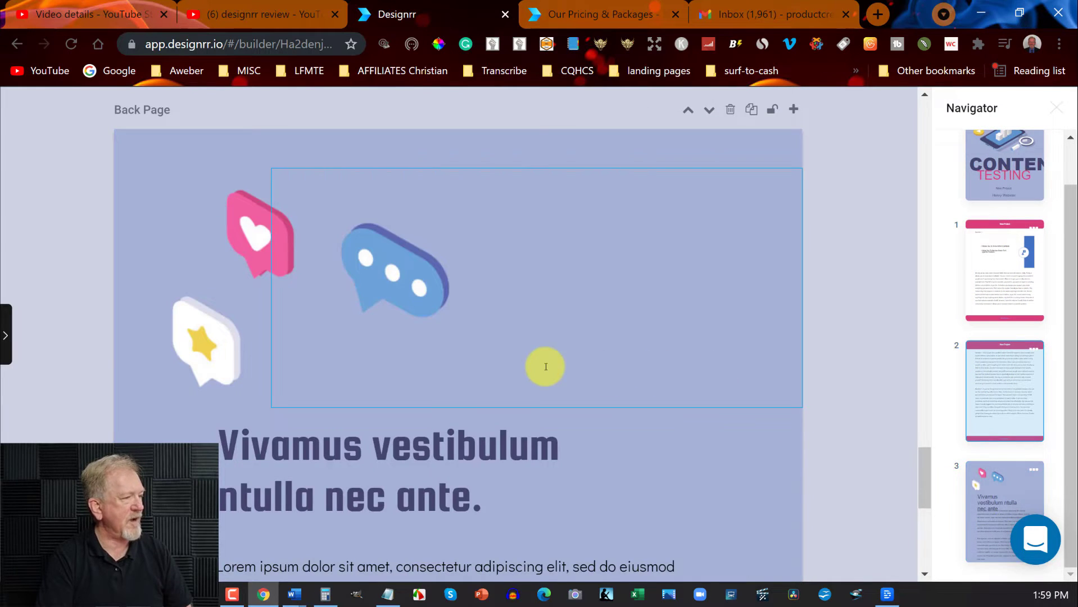
scroll(543, 366, down, 5)
scroll(544, 369, down, 8)
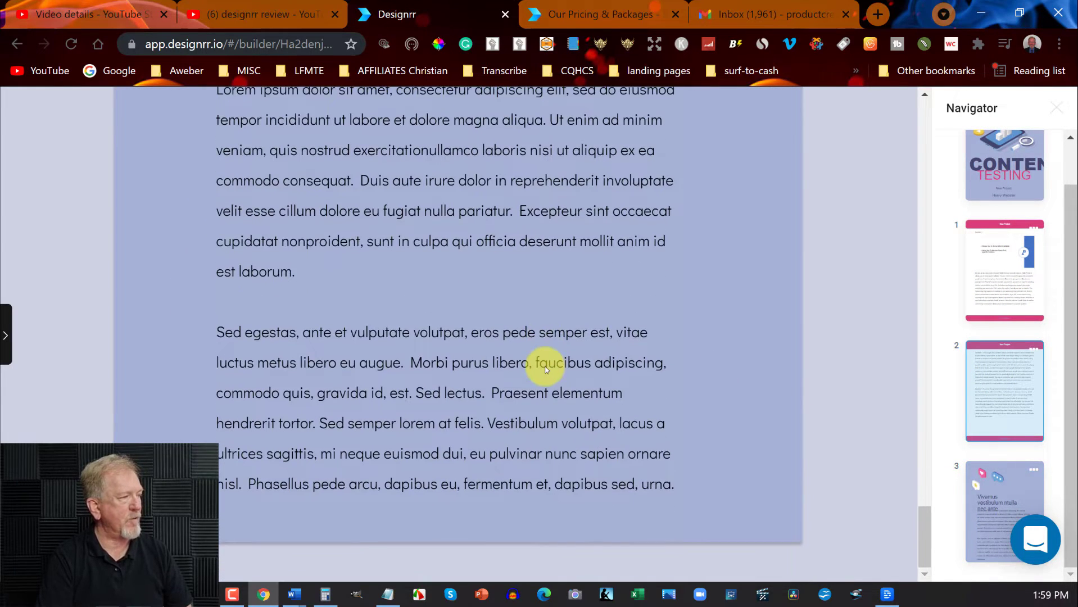
scroll(898, 329, up, 15)
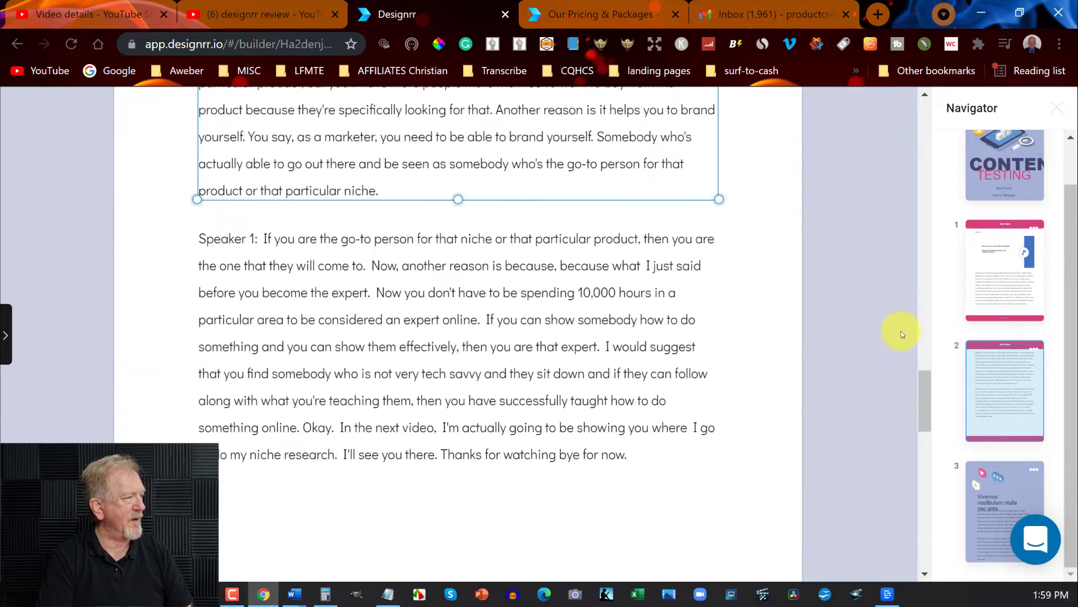
scroll(752, 307, up, 15)
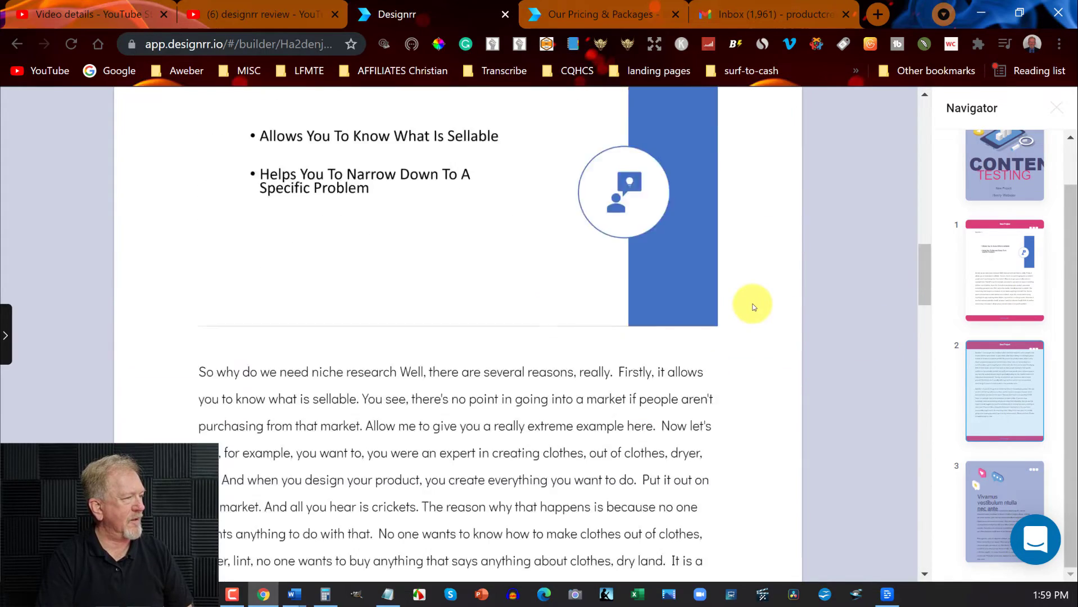
scroll(753, 308, up, 5)
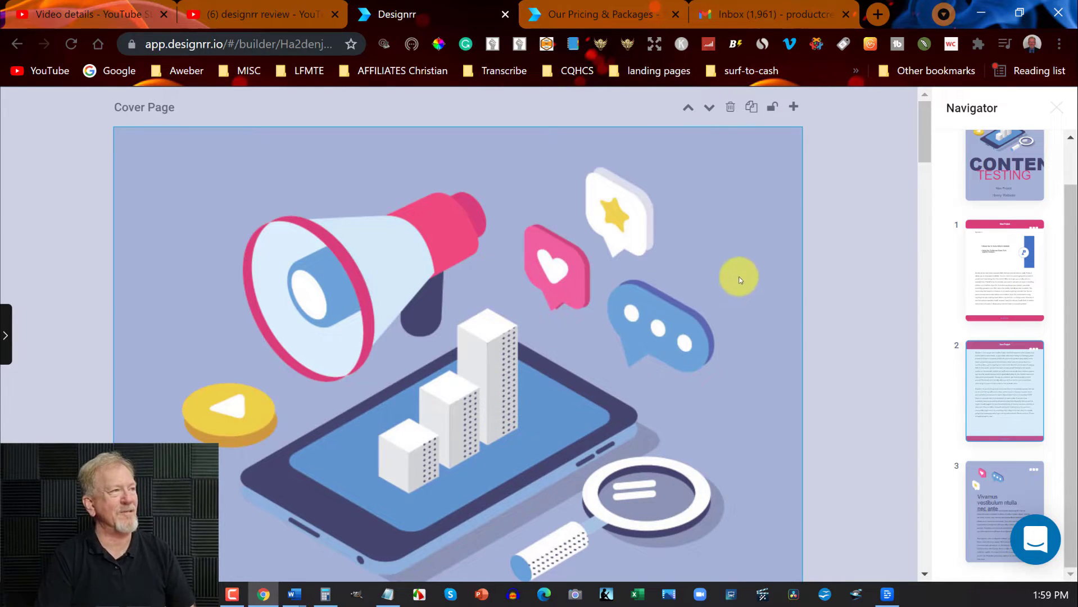
- Split the niche research paragraph on page 1 before "Now let's say, for example" and select the new paragraph block
scroll(707, 286, down, 10)
scroll(706, 288, down, 8)
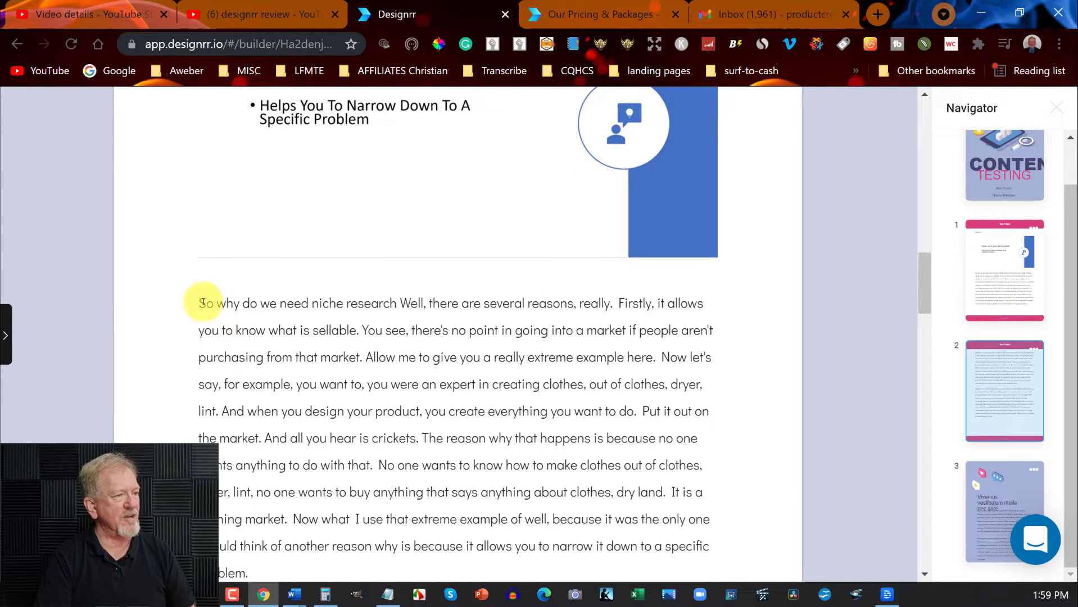
drag(200, 304, 644, 526)
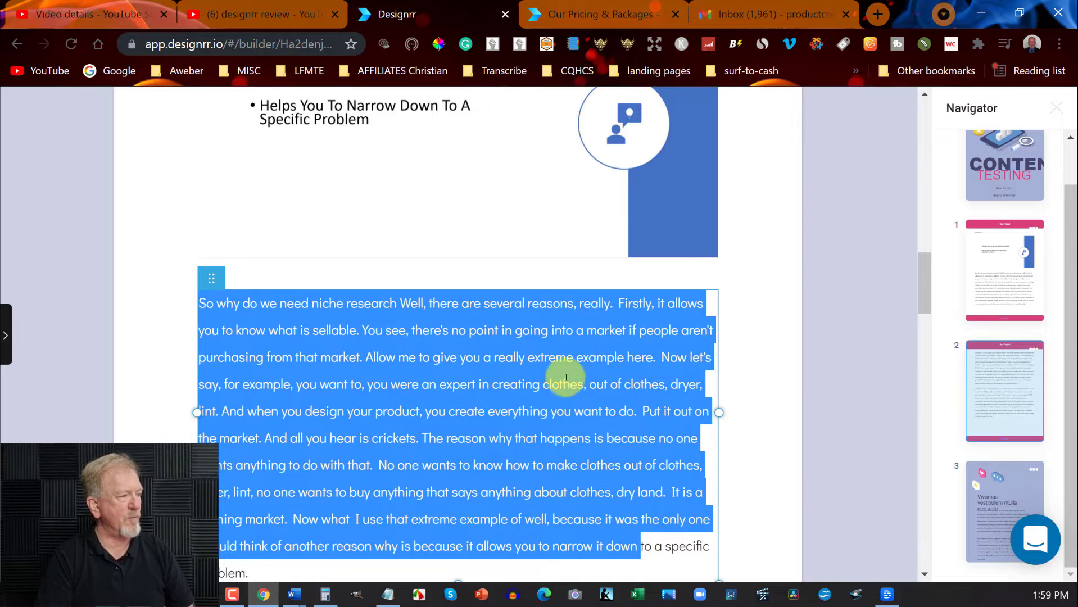
click(660, 358)
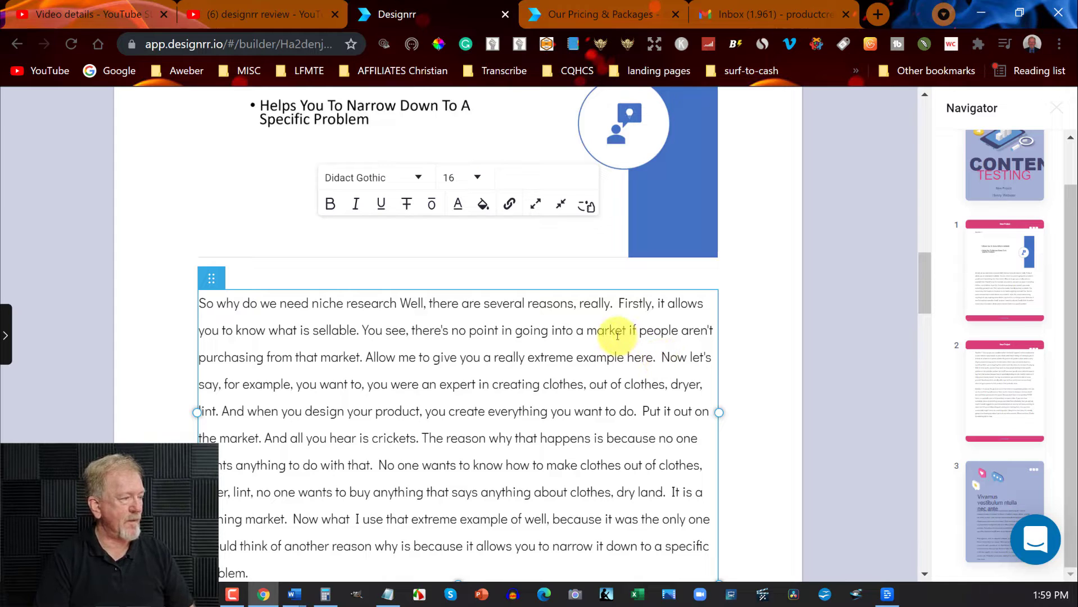
key(Return)
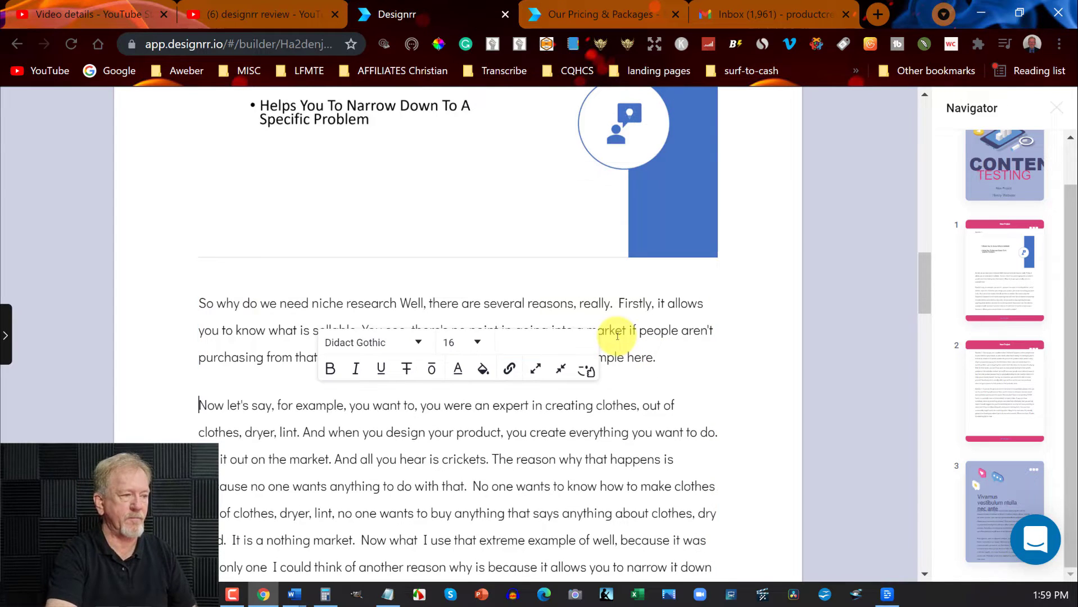
scroll(620, 362, down, 3)
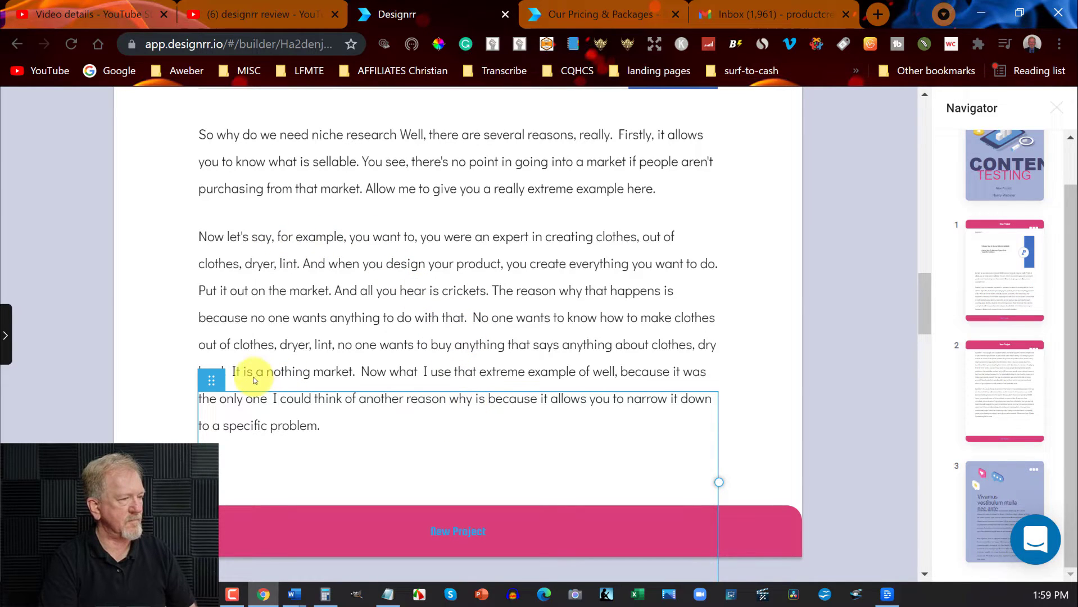
drag(211, 376, 258, 342)
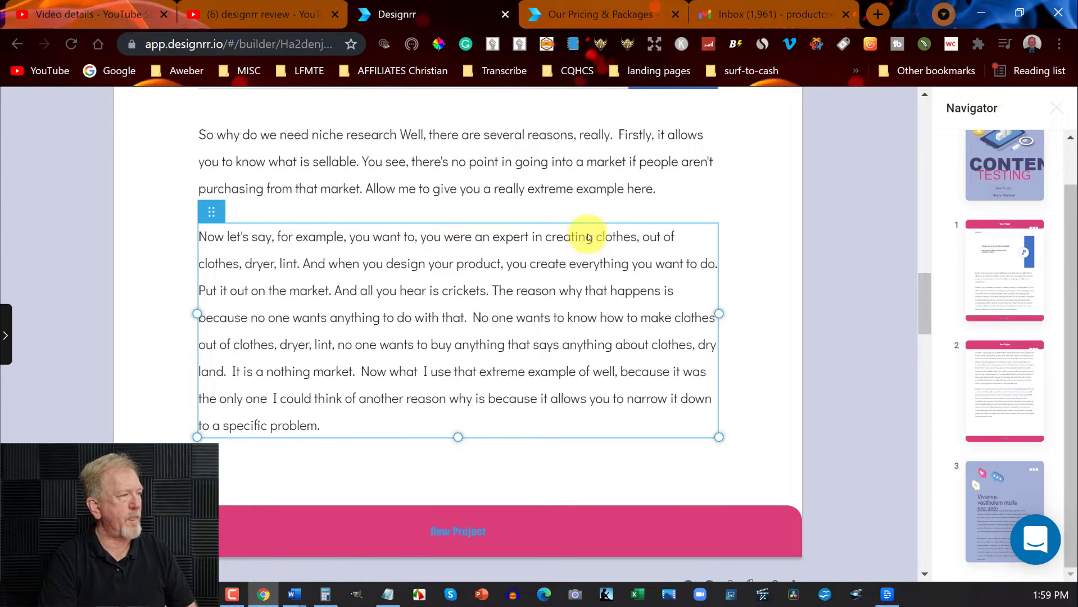
- Split the first Speaker 1 paragraph on page 2 before "Now, if you can narrow down to a specific problem"
scroll(535, 273, down, 7)
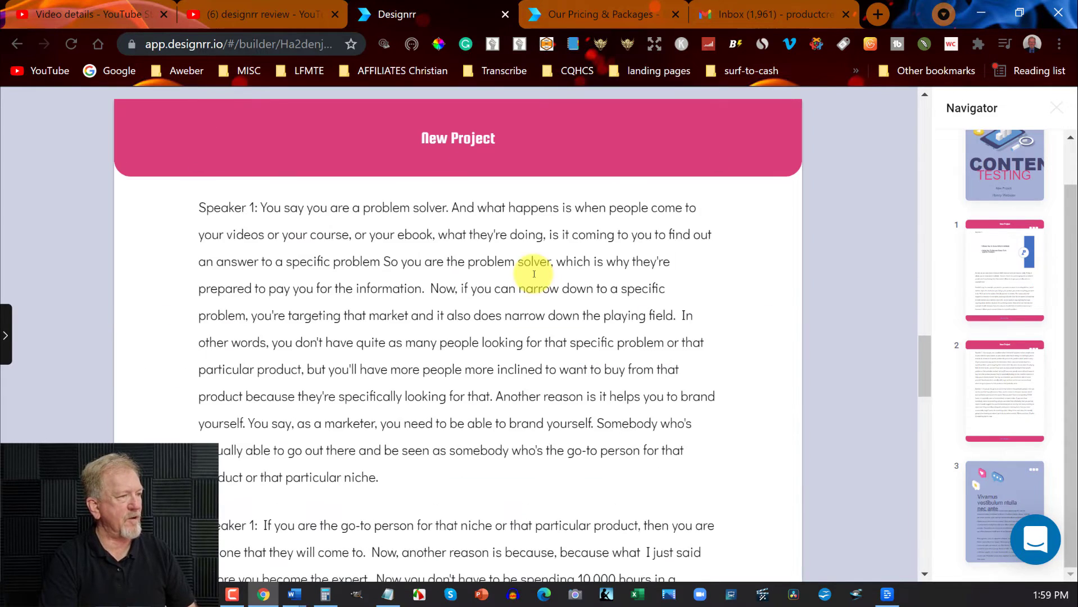
click(432, 288)
key(Return)
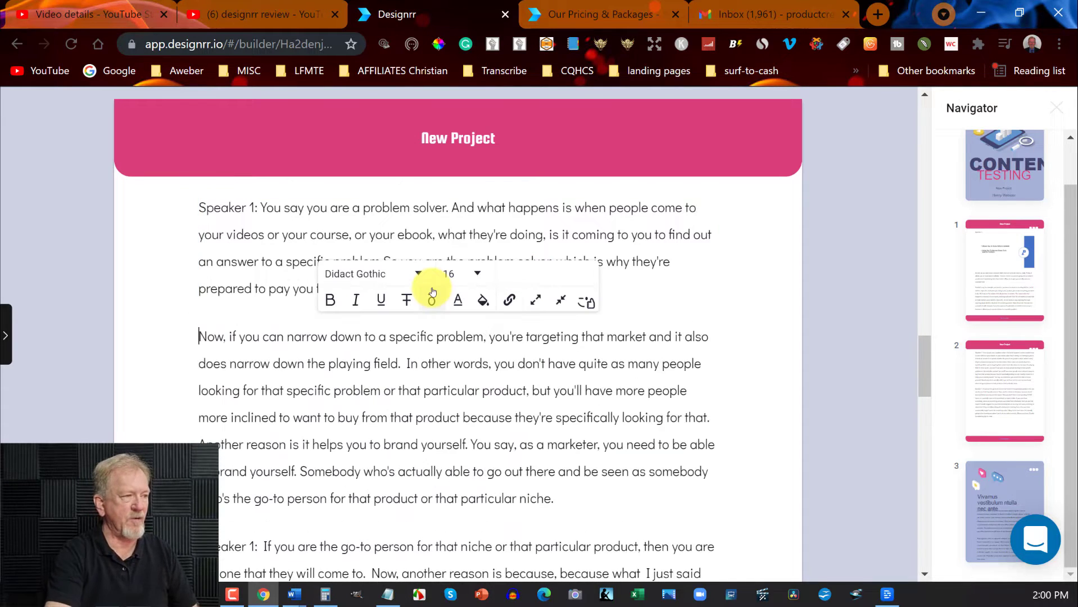
- Try stretching the last Speaker 1 text block on page 2, and bring its width back within the page margins
scroll(523, 360, down, 1)
scroll(527, 367, down, 1)
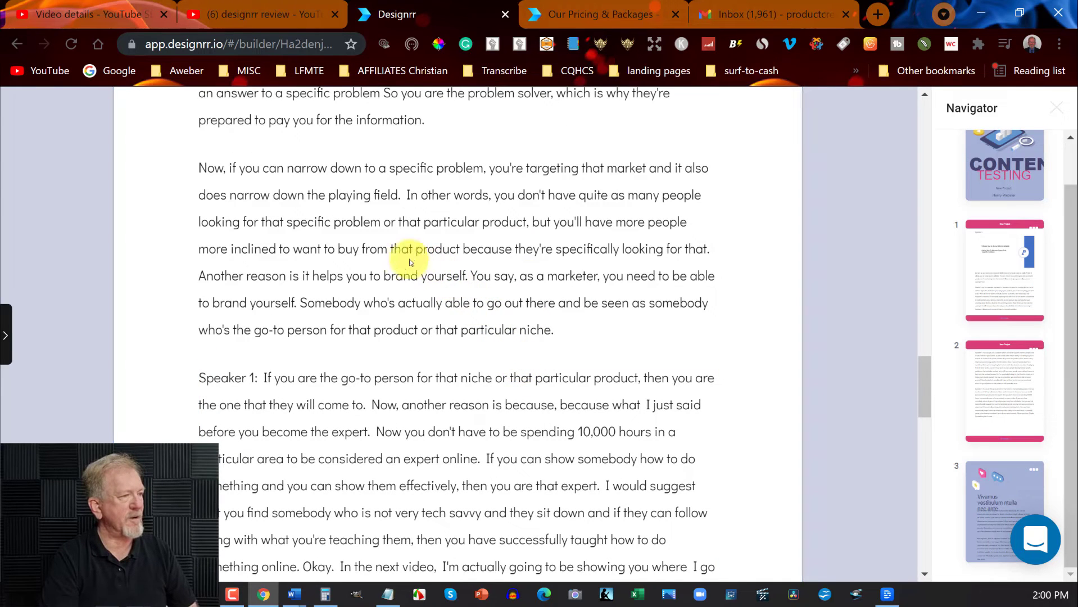
scroll(399, 275, down, 2)
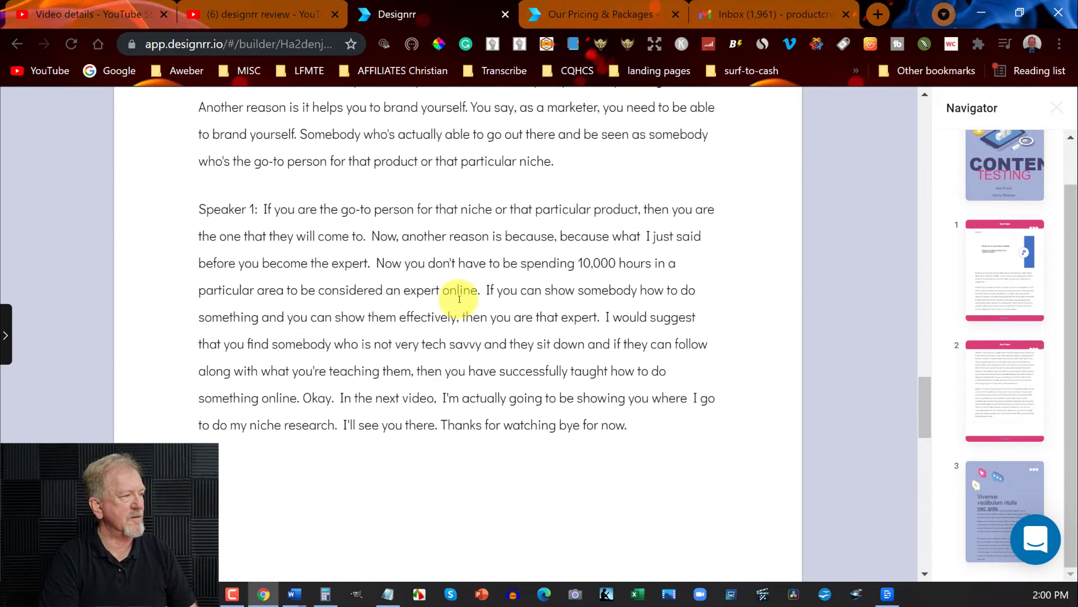
click(487, 290)
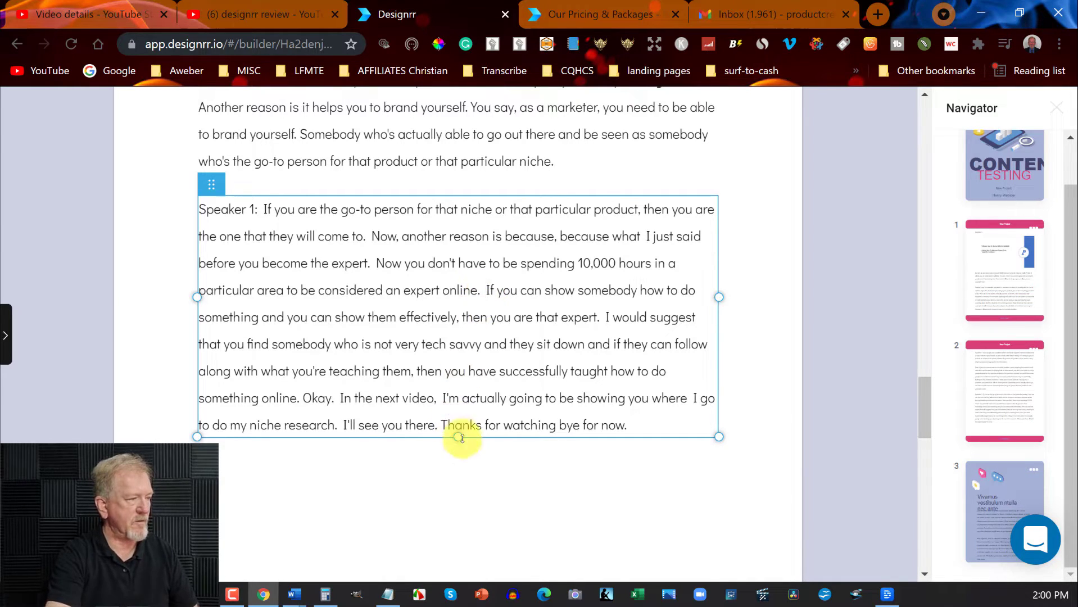
drag(456, 436, 432, 500)
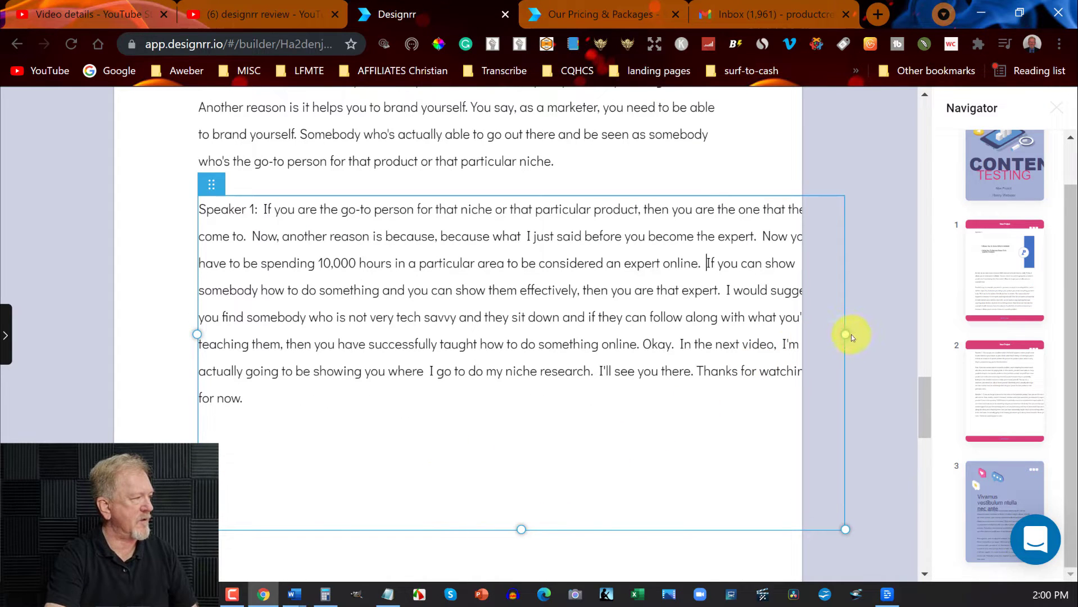
drag(846, 334, 805, 337)
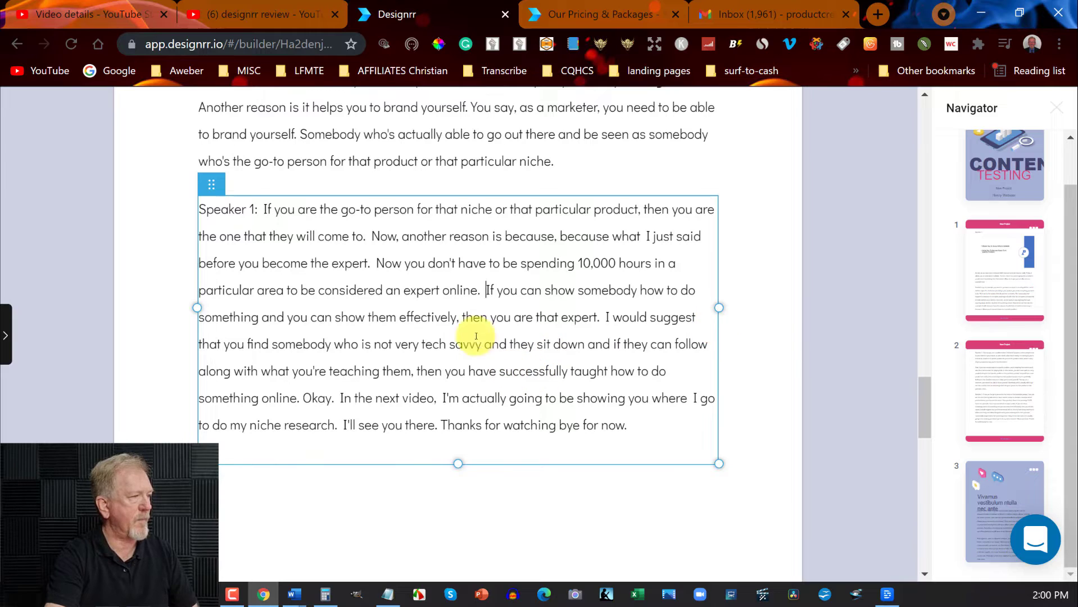
- Split the last Speaker 1 paragraph before "If you can show somebody" and shorten the upper block to close the gap
click(475, 296)
key(Return)
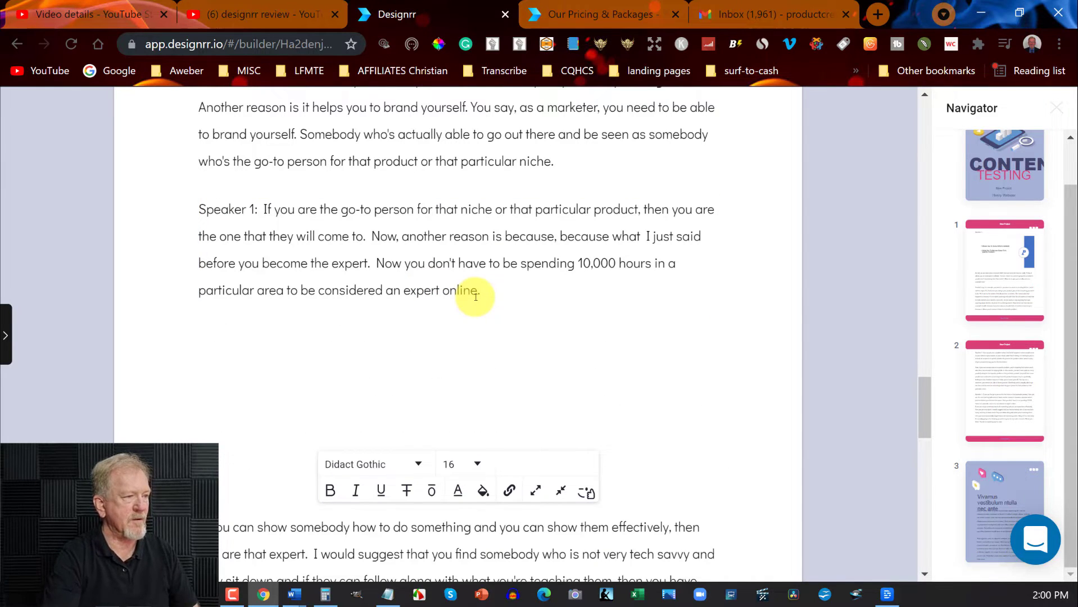
scroll(329, 353, down, 5)
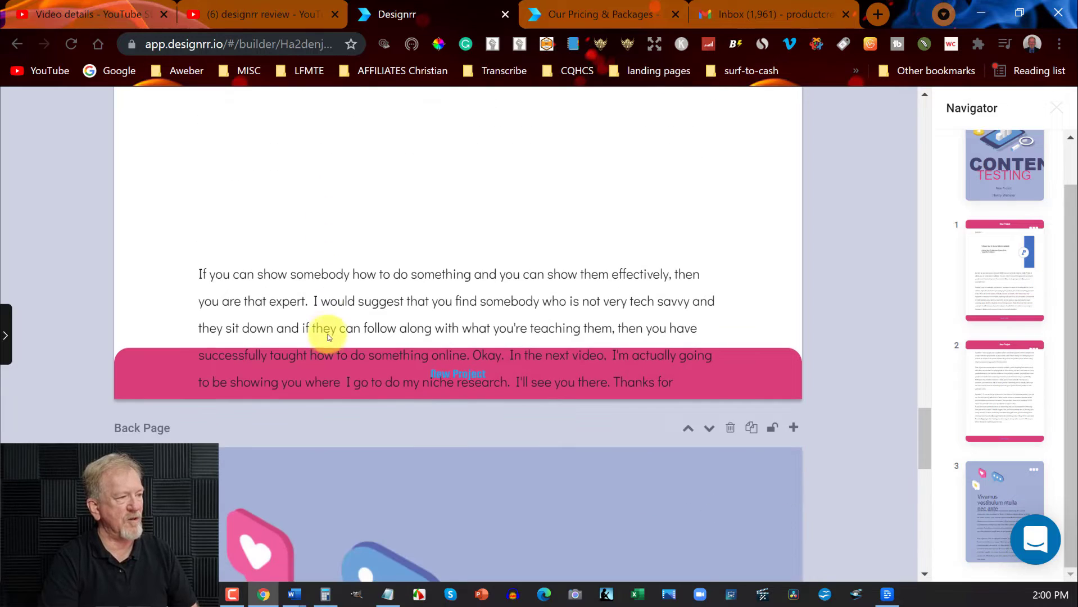
scroll(324, 272, up, 3)
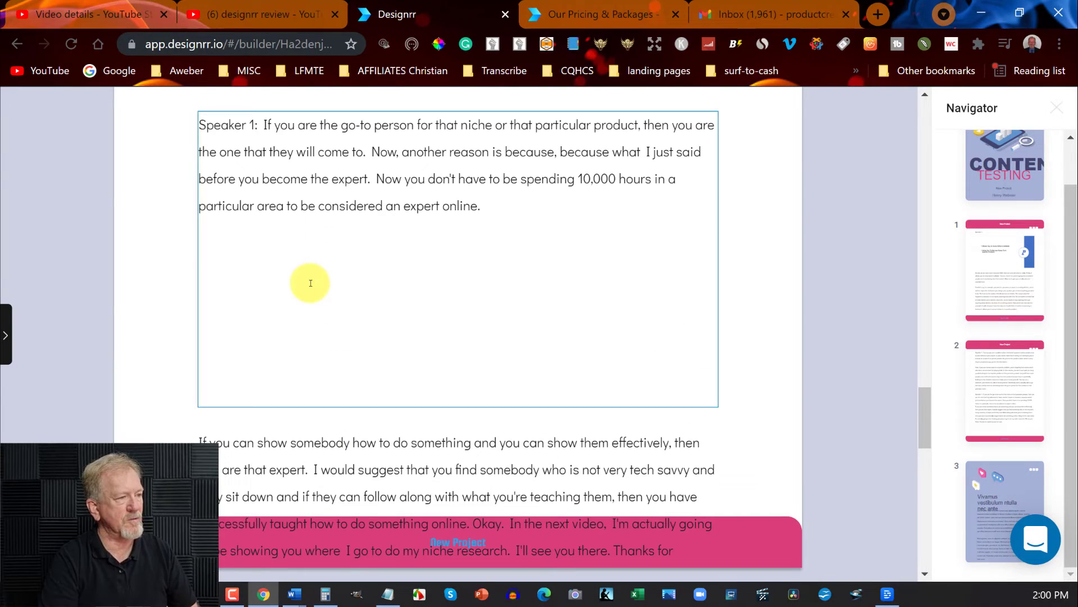
click(312, 286)
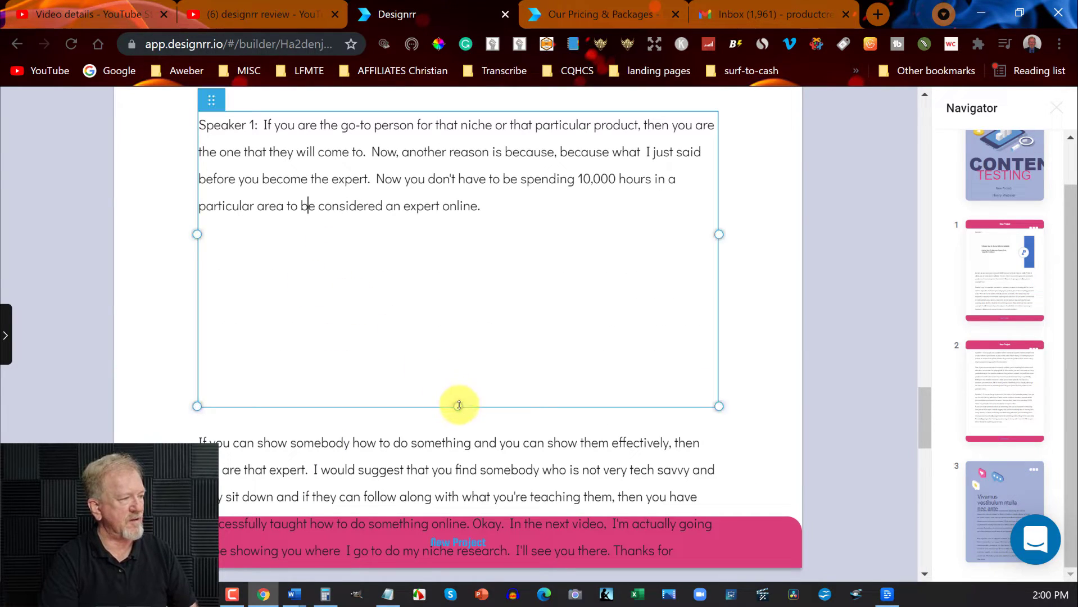
drag(458, 405, 468, 242)
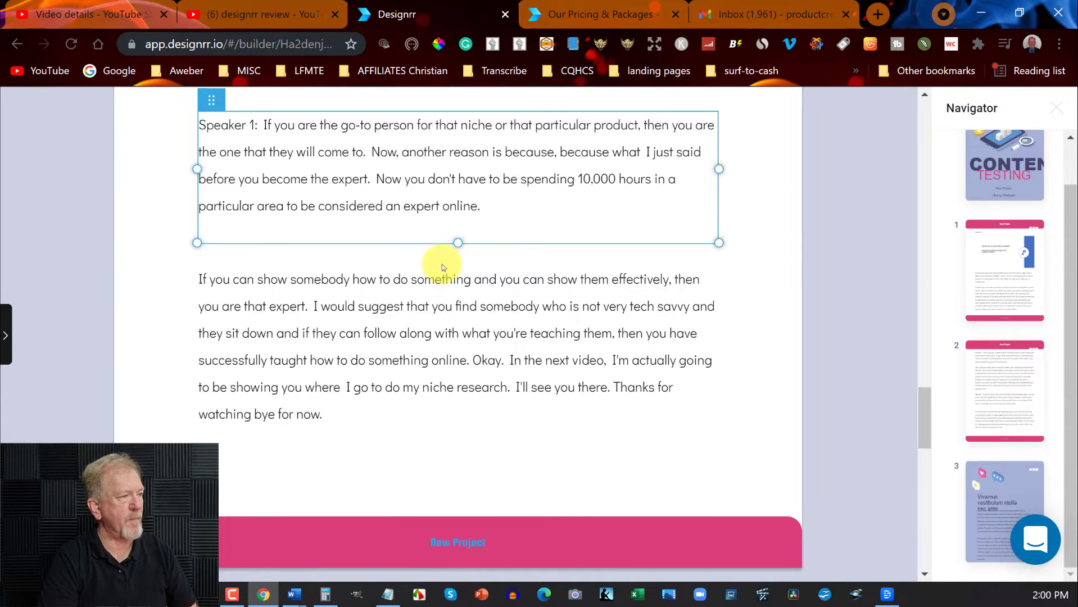
- Reopen the editing sidebar, view the paragraph settings and available elements, and browse the suggested Digital Marketing images
click(4, 340)
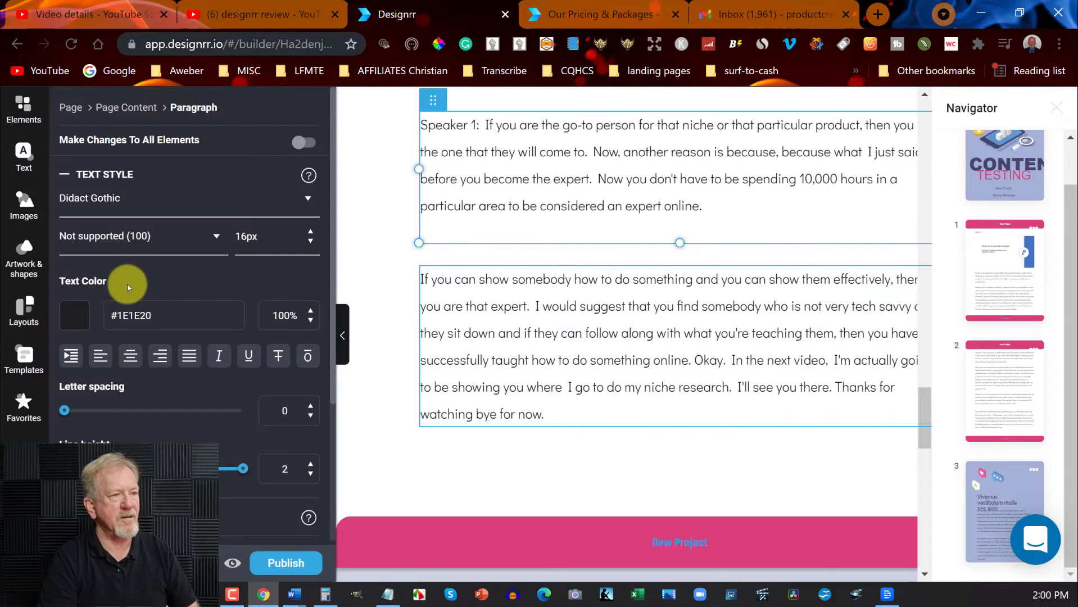
click(23, 116)
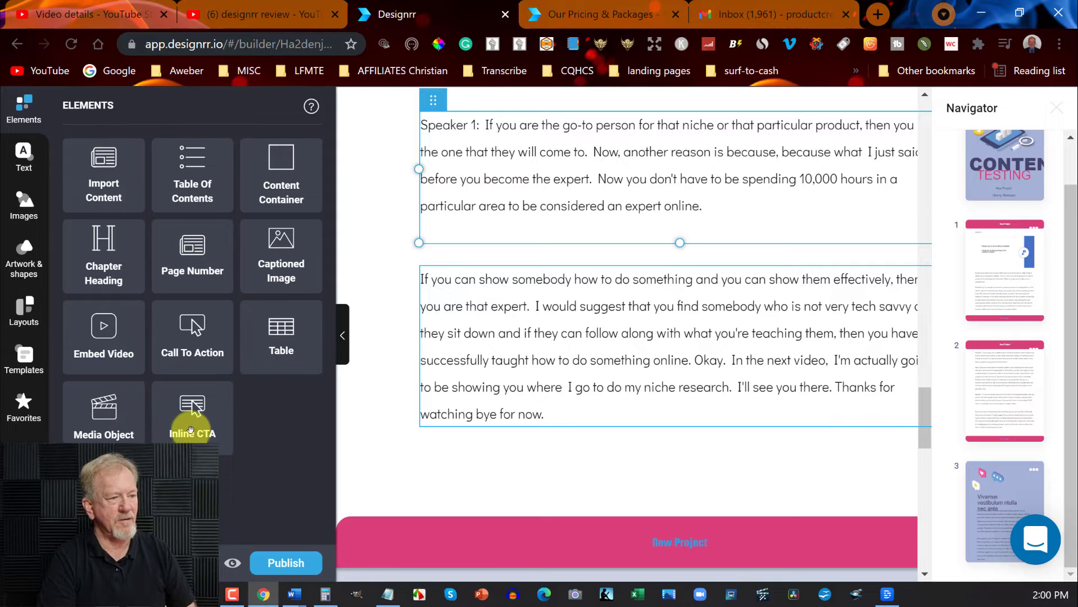
click(22, 202)
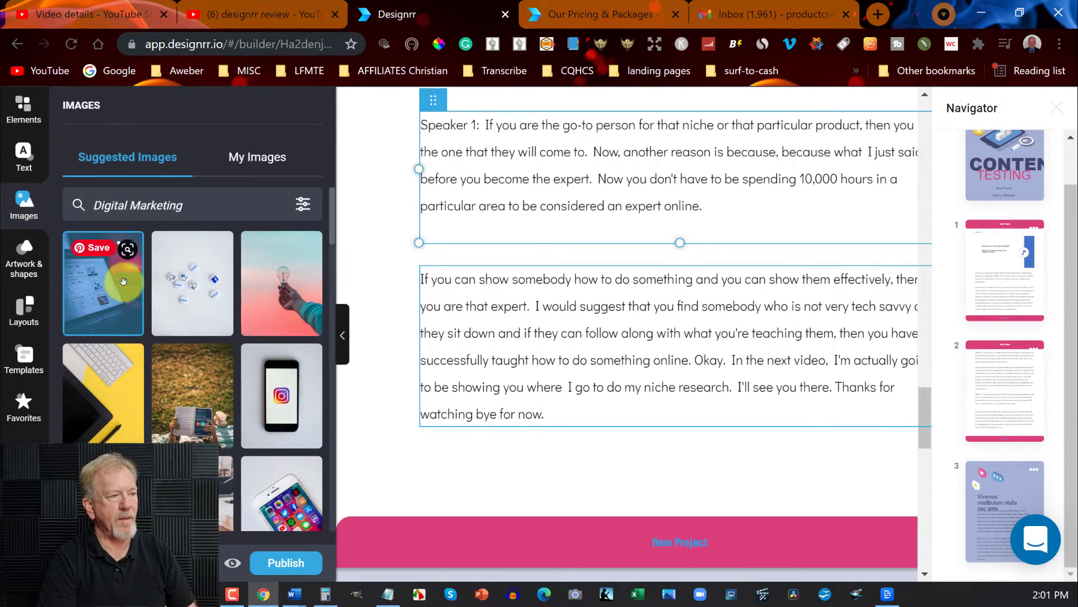
scroll(250, 281, down, 10)
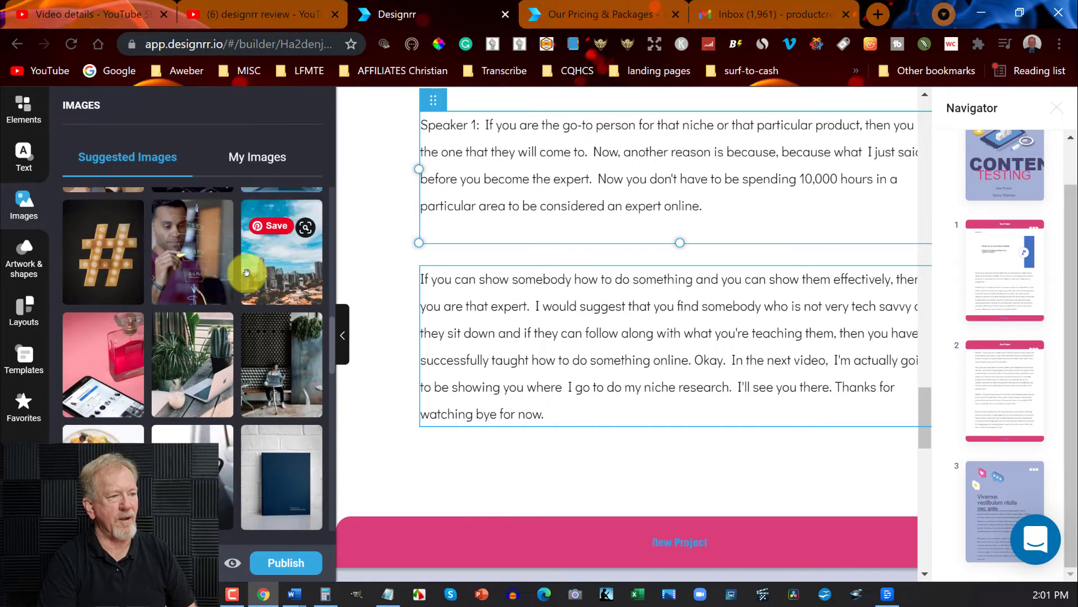
- Browse the rest of the suggested Digital Marketing images, check the personal image collection, and return to the suggested images
scroll(246, 272, down, 2)
scroll(246, 273, up, 8)
scroll(198, 263, up, 1)
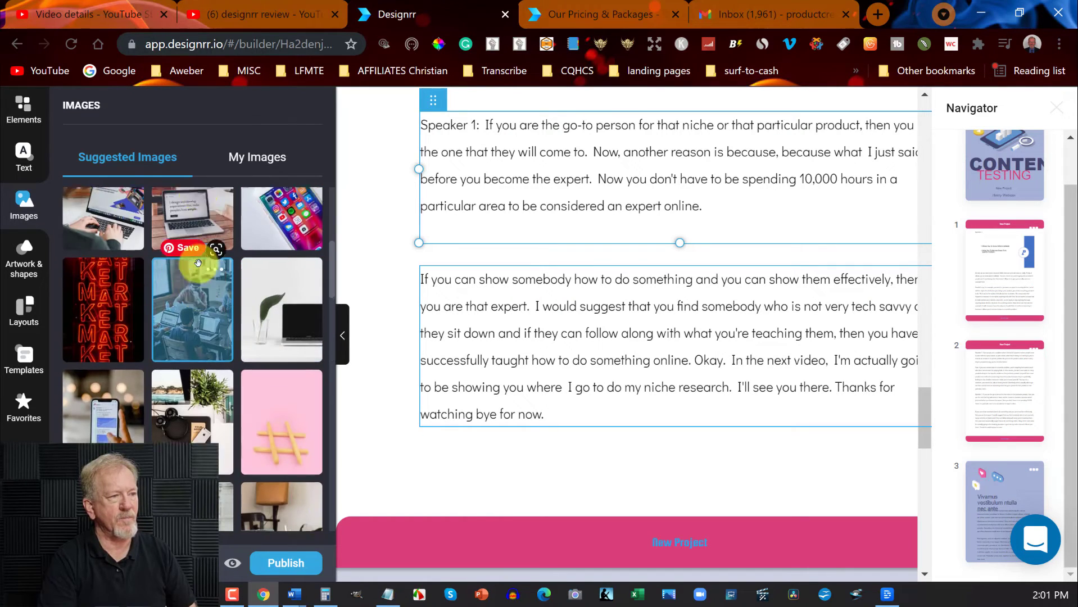
scroll(197, 263, up, 3)
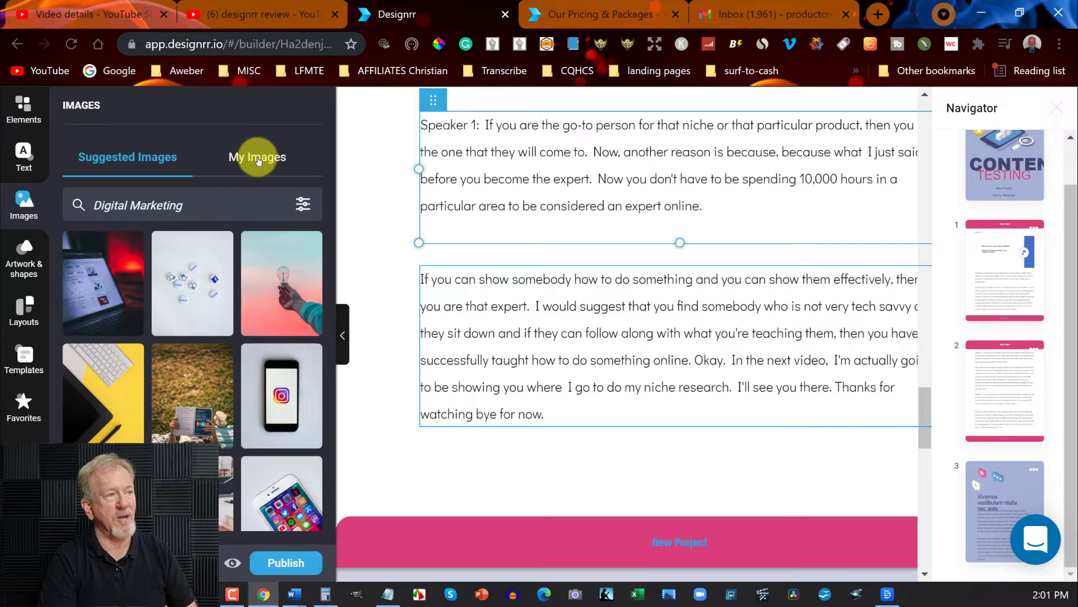
click(258, 160)
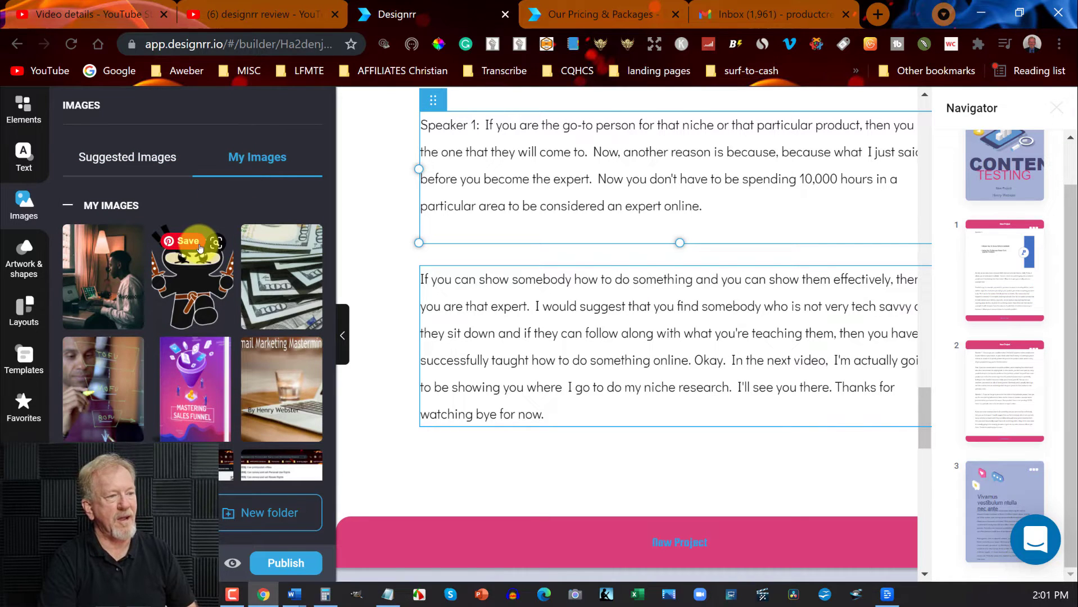
click(120, 158)
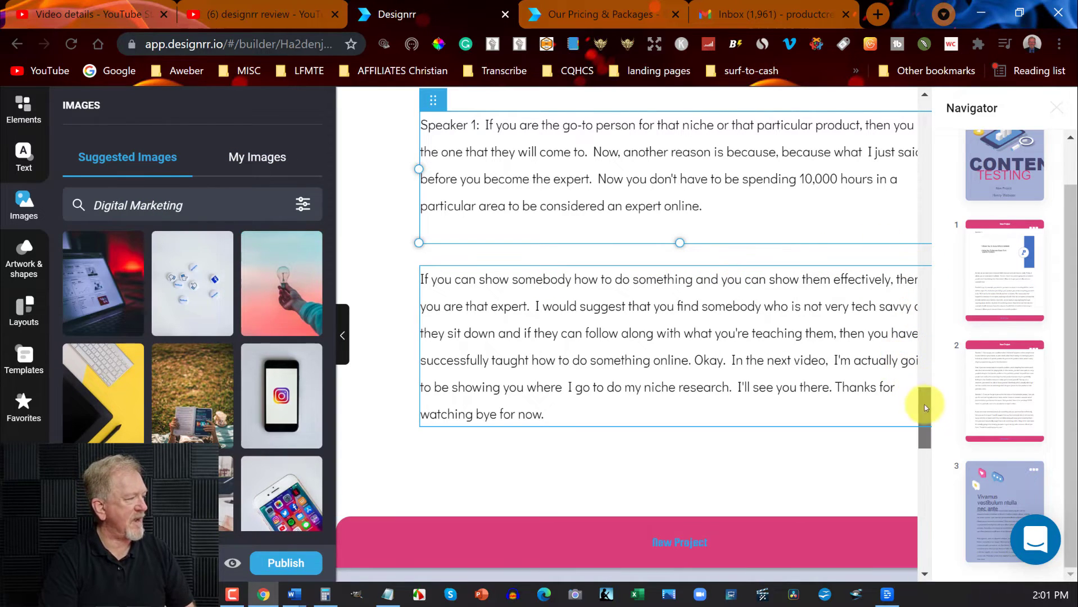
- Shift the "Vivamus vestibulum ntulla nec ante." heading on the back page slightly downward, and select the page content around the star graphic
drag(924, 405, 940, 495)
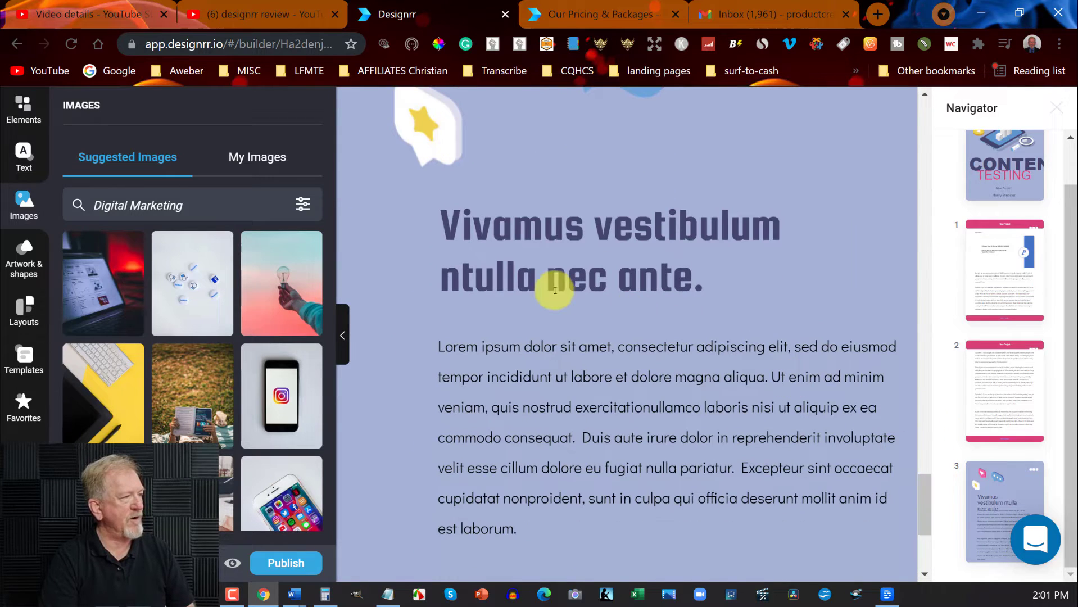
click(461, 224)
click(456, 183)
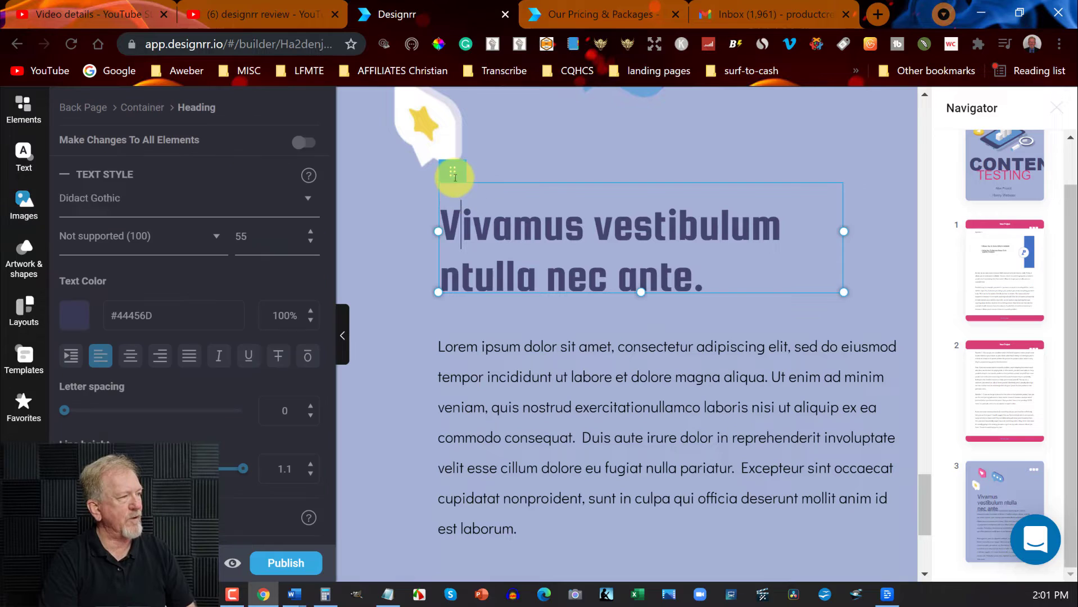
mouse_move(451, 170)
mouse_down()
mouse_move(449, 152)
mouse_move(449, 176)
mouse_up()
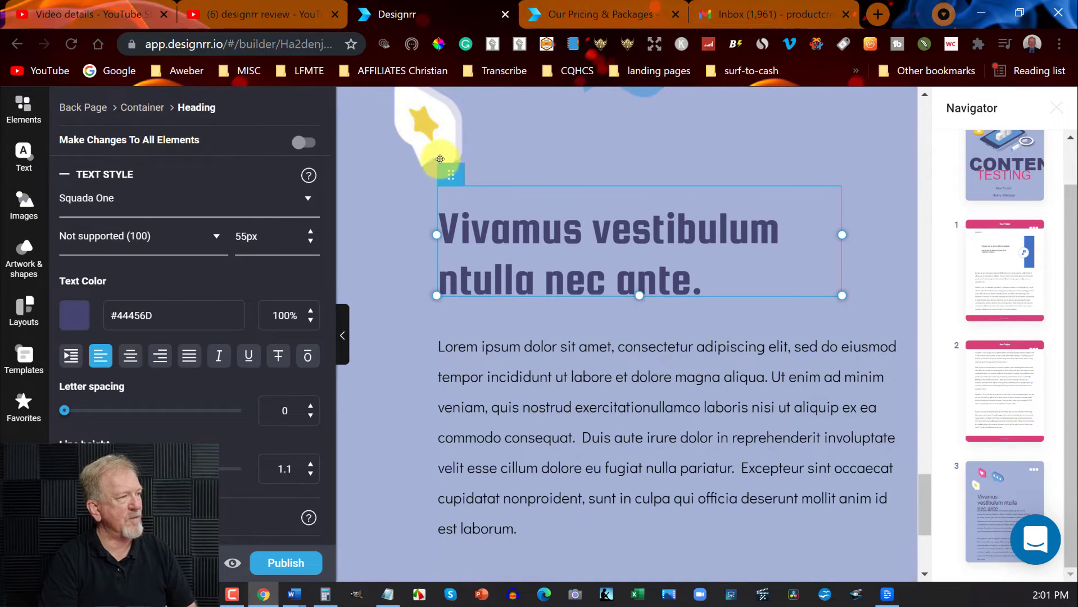
click(417, 124)
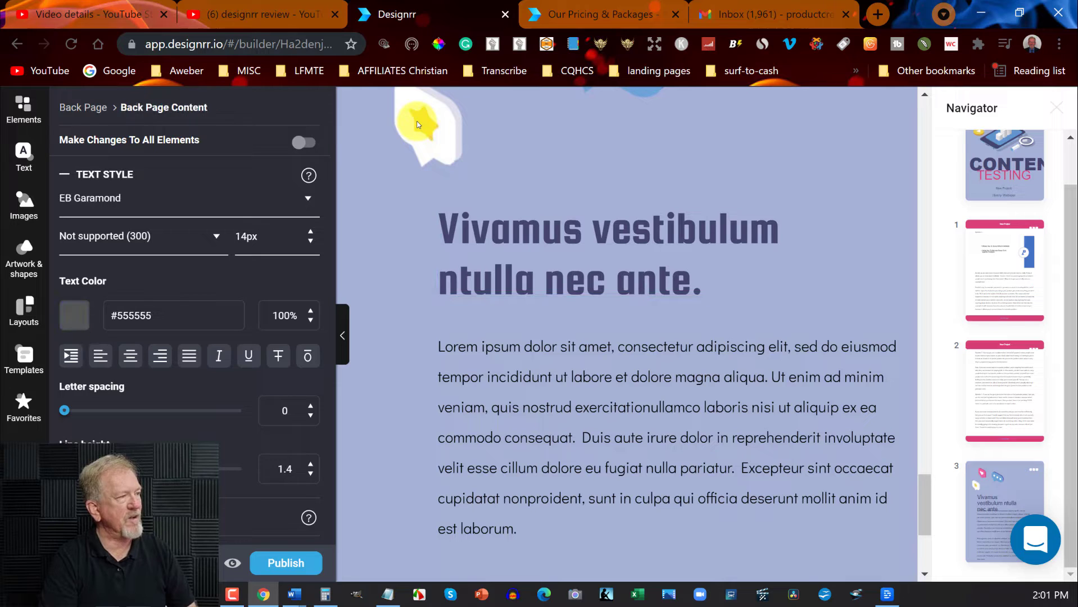
- Return to the cover page, hide the editing sidebar, and inspect the cover artwork and the editable CONTENT title
scroll(493, 173, up, 5)
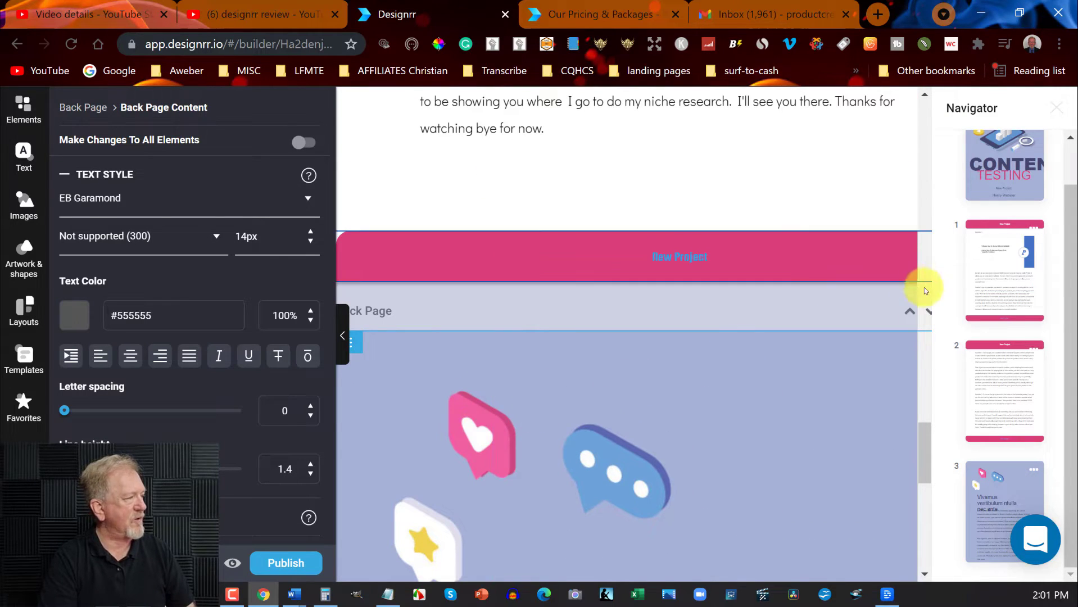
drag(927, 447, 922, 152)
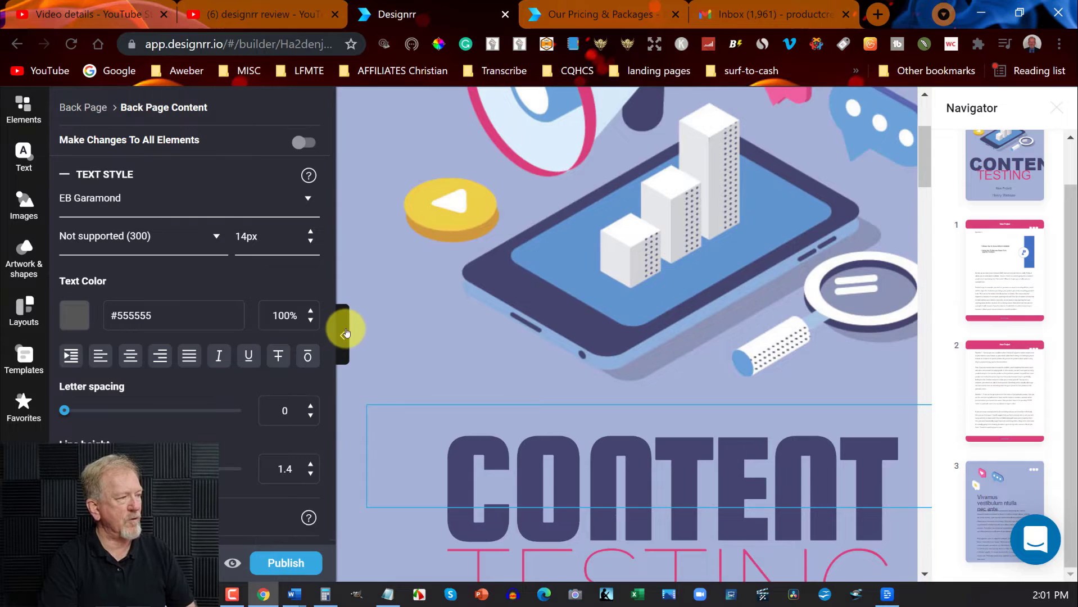
click(342, 336)
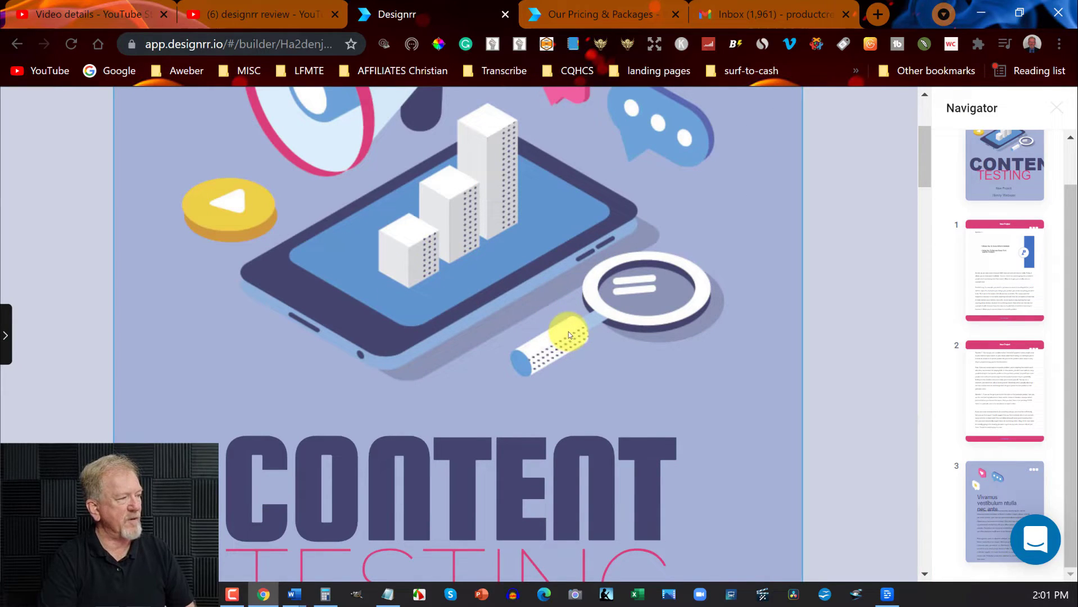
scroll(569, 258, up, 4)
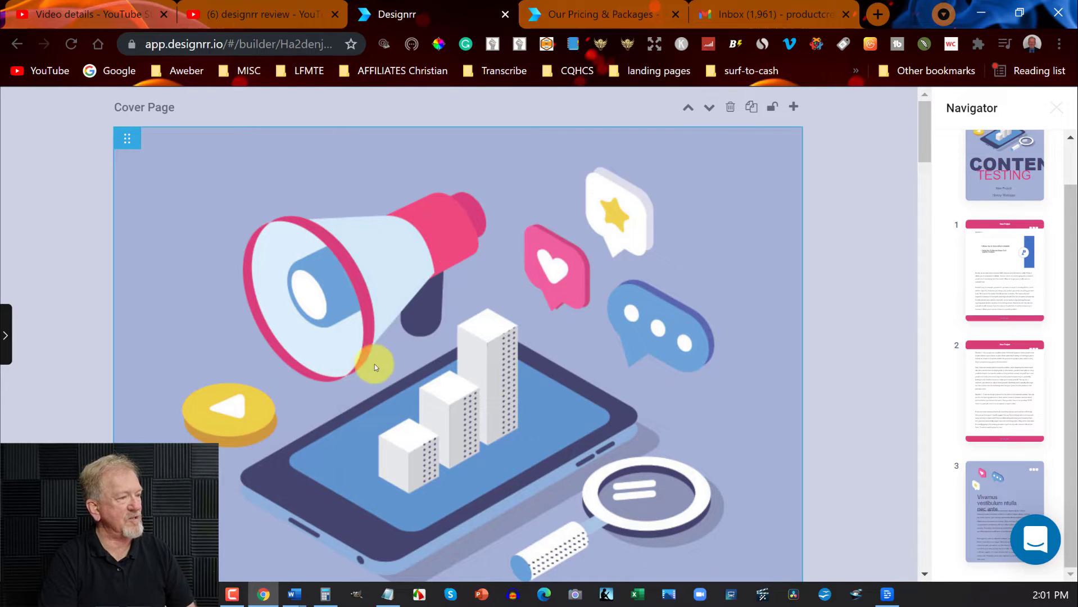
scroll(441, 333, down, 2)
scroll(441, 330, down, 5)
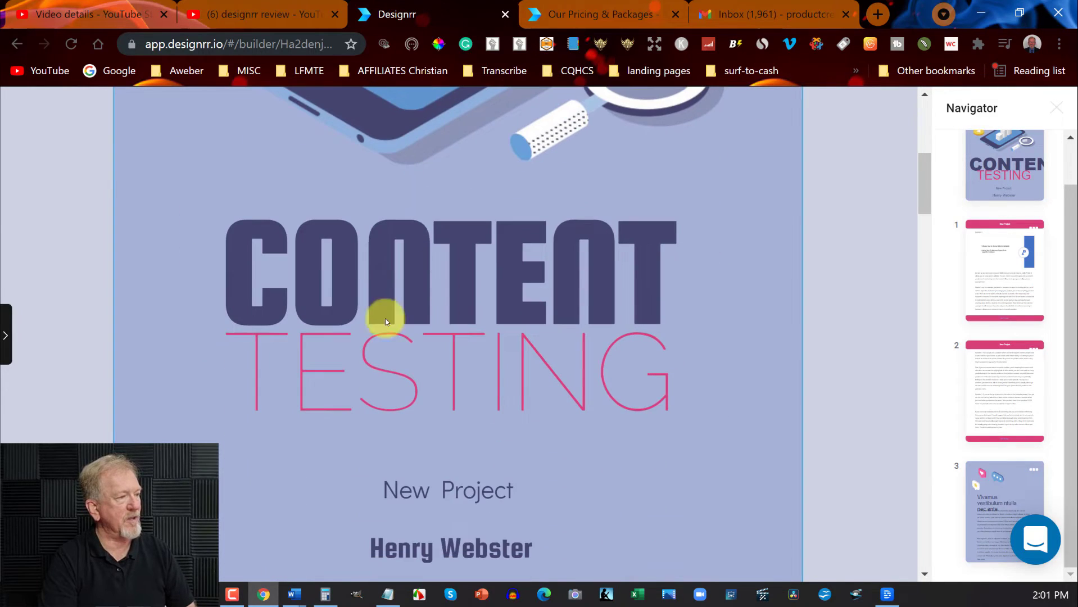
double_click(299, 279)
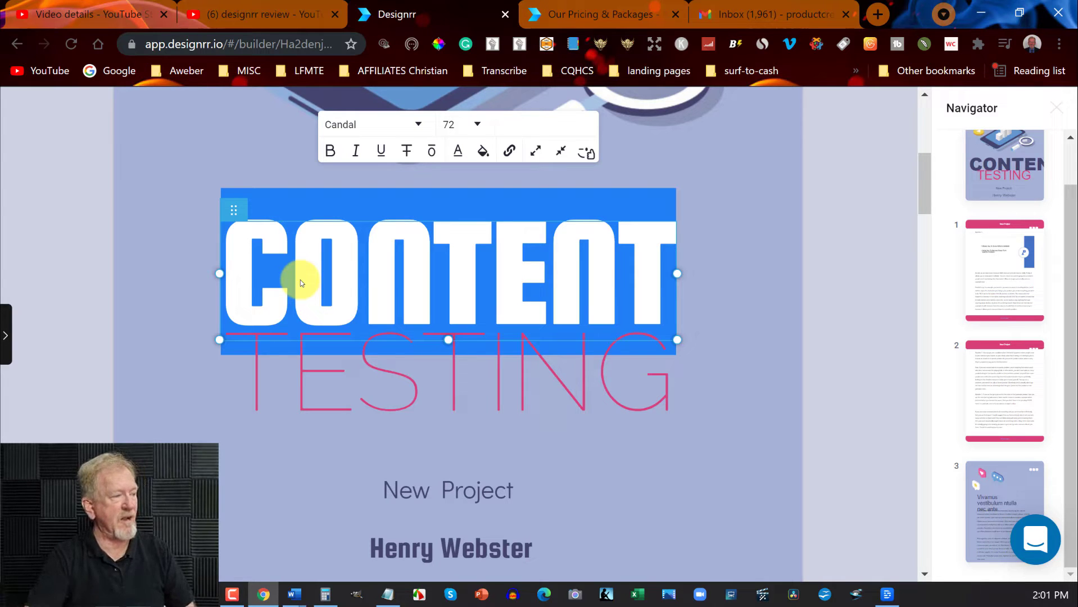
click(303, 280)
- Replace the "New Project" subtitle above the author name on the cover page with "by"
scroll(303, 279, down, 4)
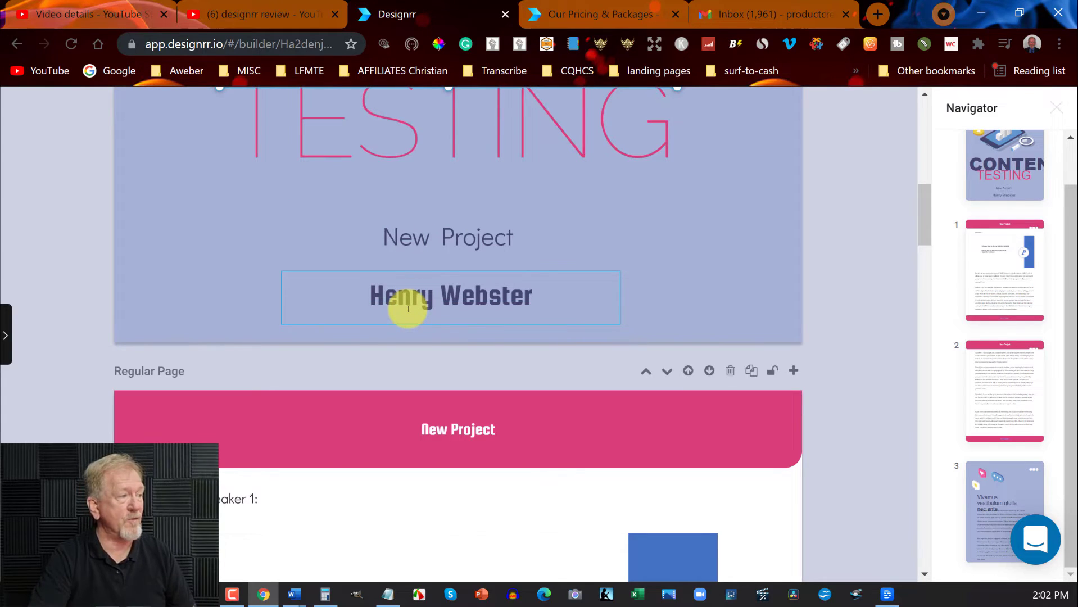
click(444, 234)
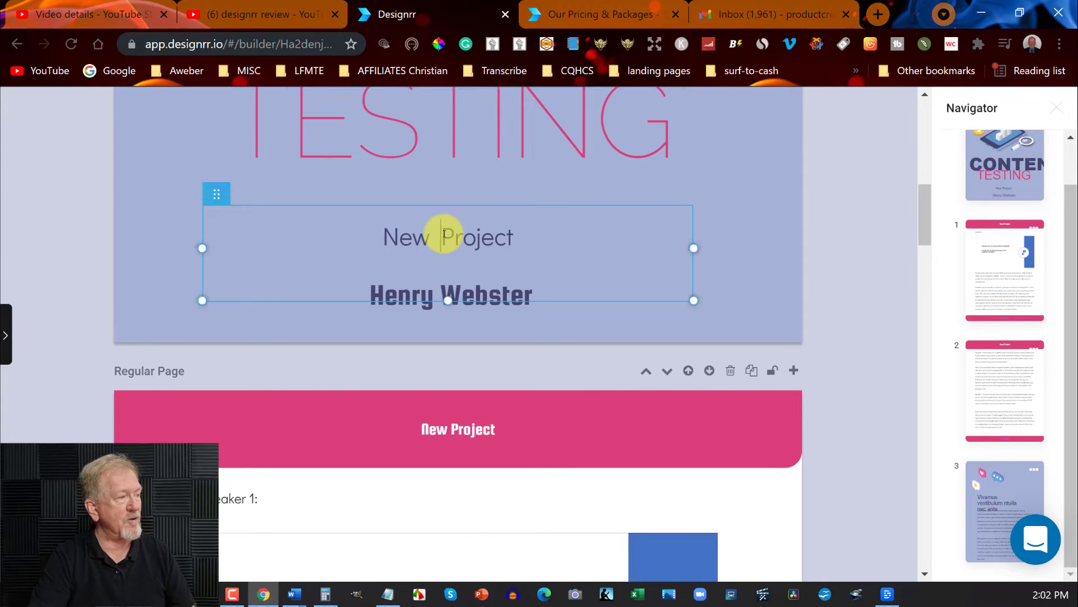
drag(510, 236, 373, 236)
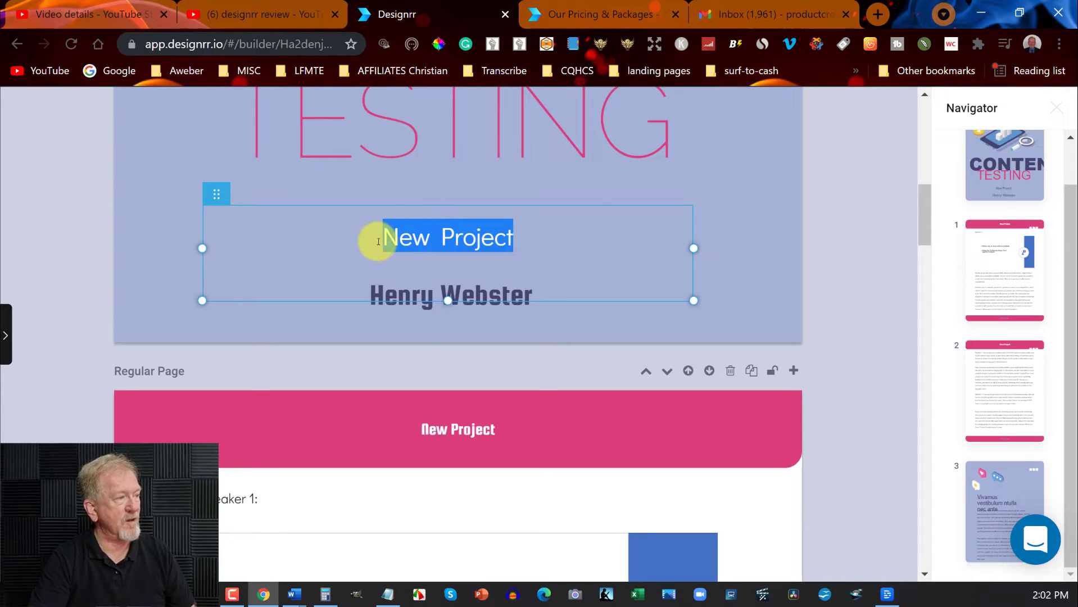
text(by)
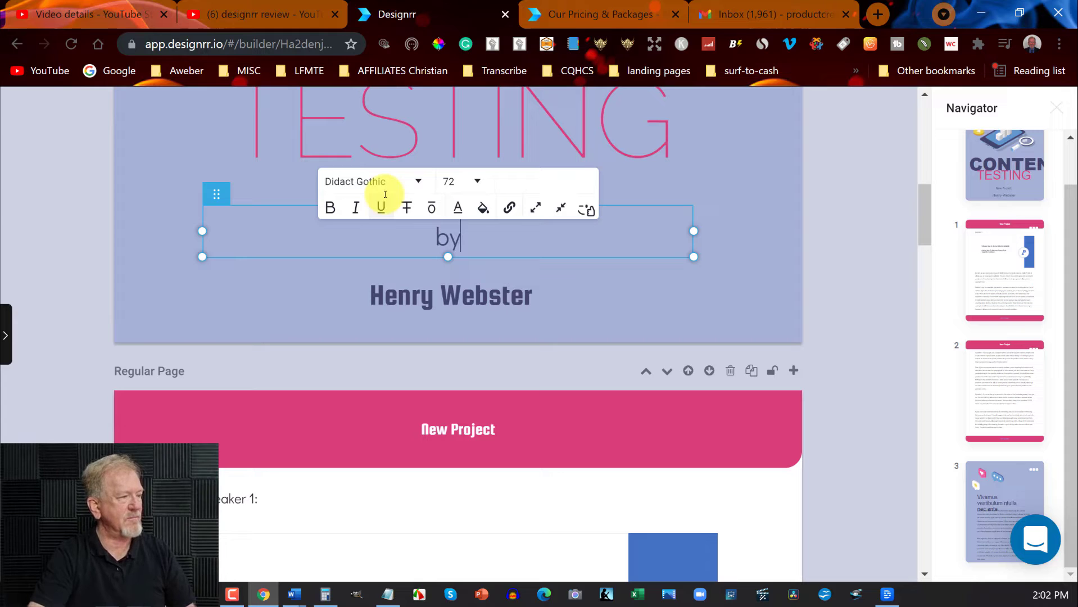
- Look through the regular pages down to the back page and reopen the editing sidebar
scroll(507, 393, down, 2)
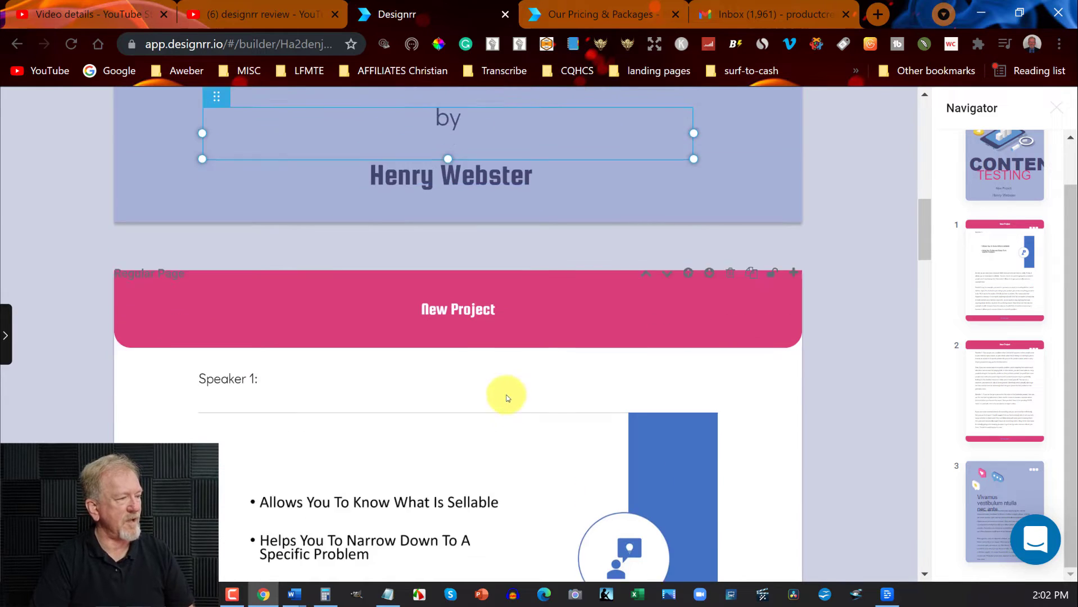
scroll(507, 397, down, 15)
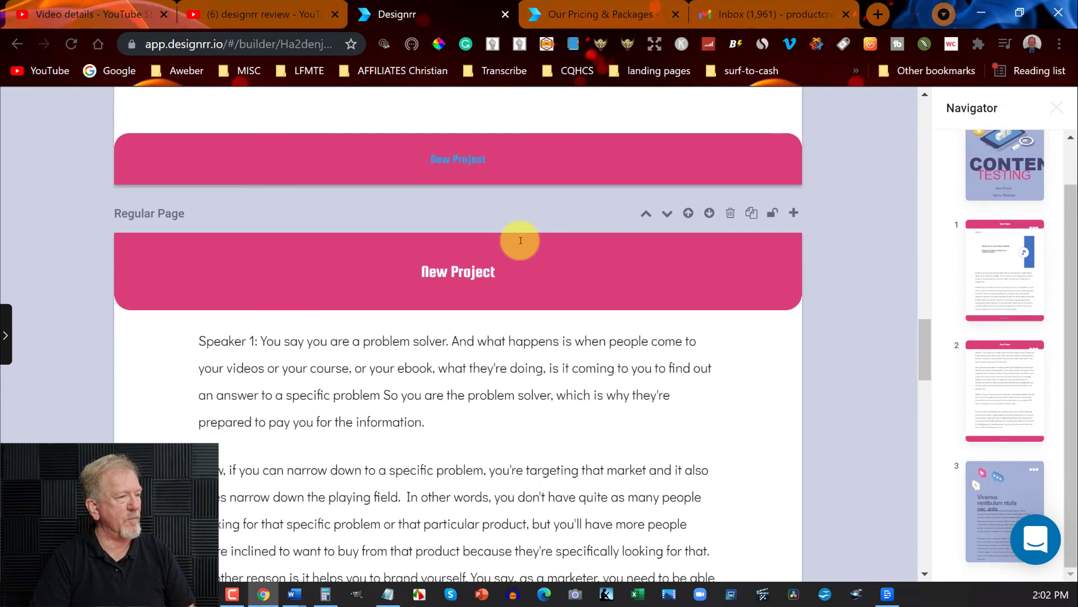
scroll(519, 241, down, 15)
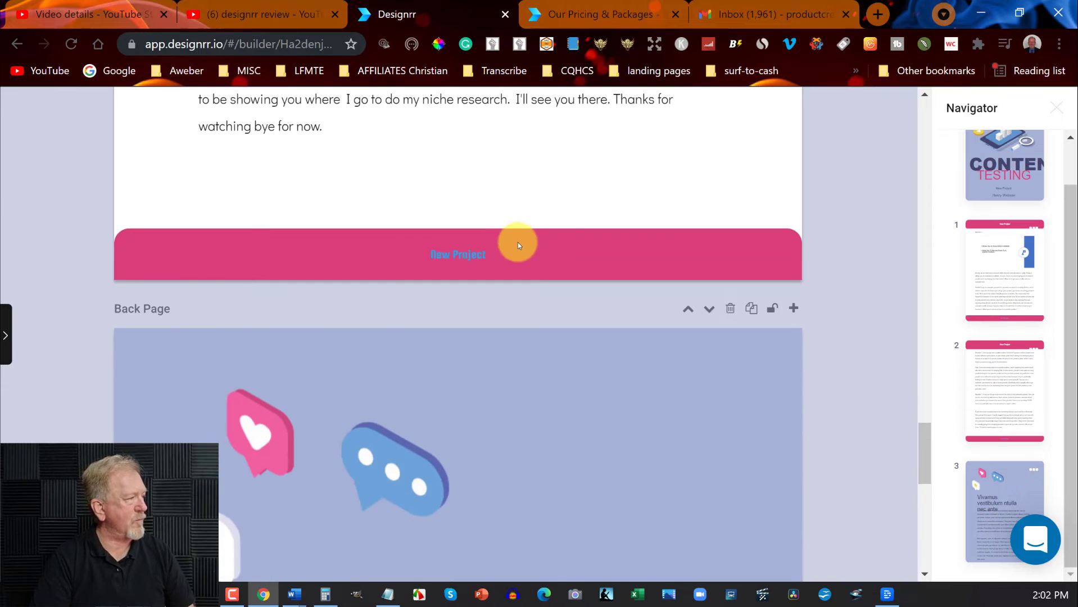
scroll(518, 243, down, 5)
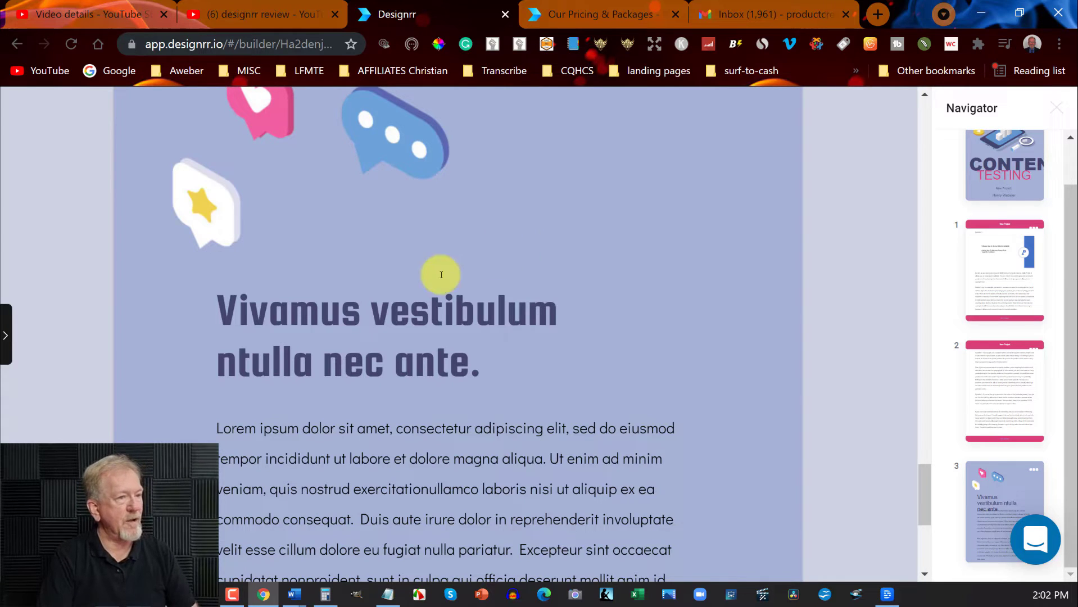
click(5, 337)
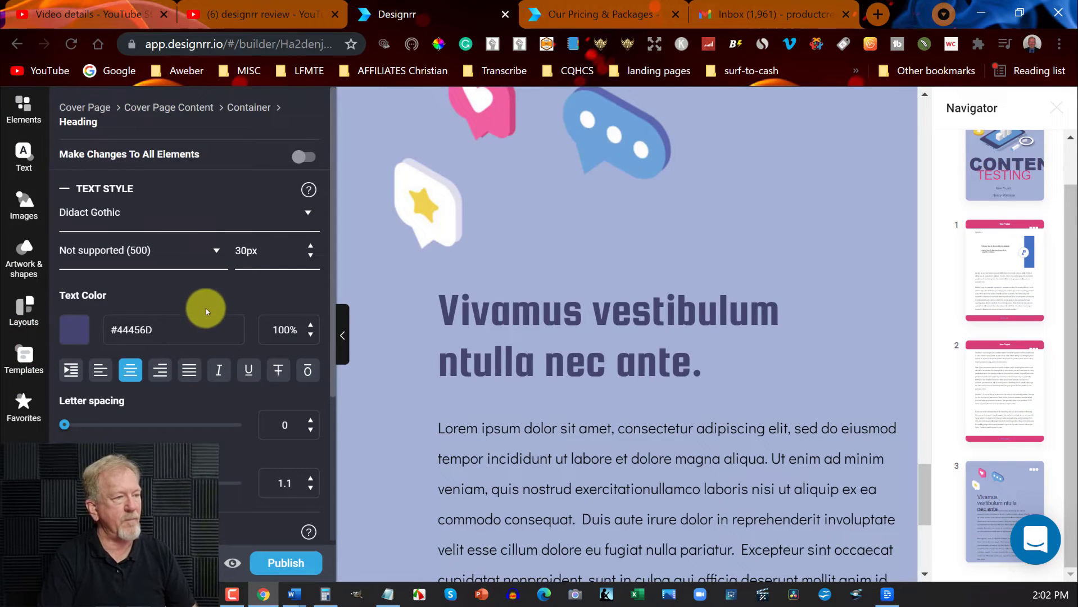
scroll(703, 297, up, 3)
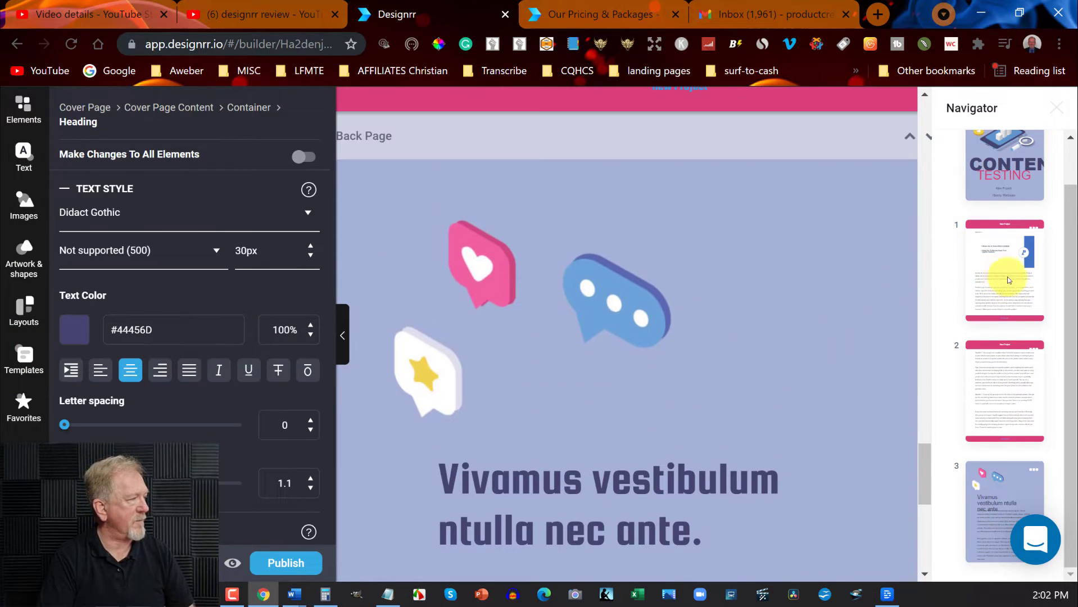
- Insert a 2 Columns layout on page 2 between the first Speaker 1 paragraph and the "Now, if you can narrow down" paragraph
click(1009, 395)
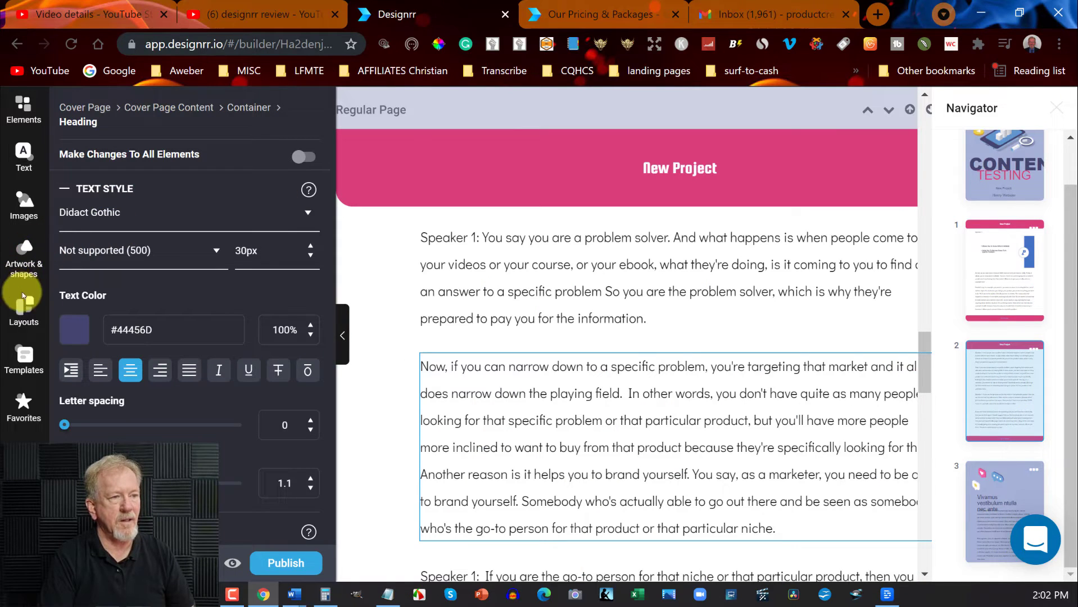
click(24, 309)
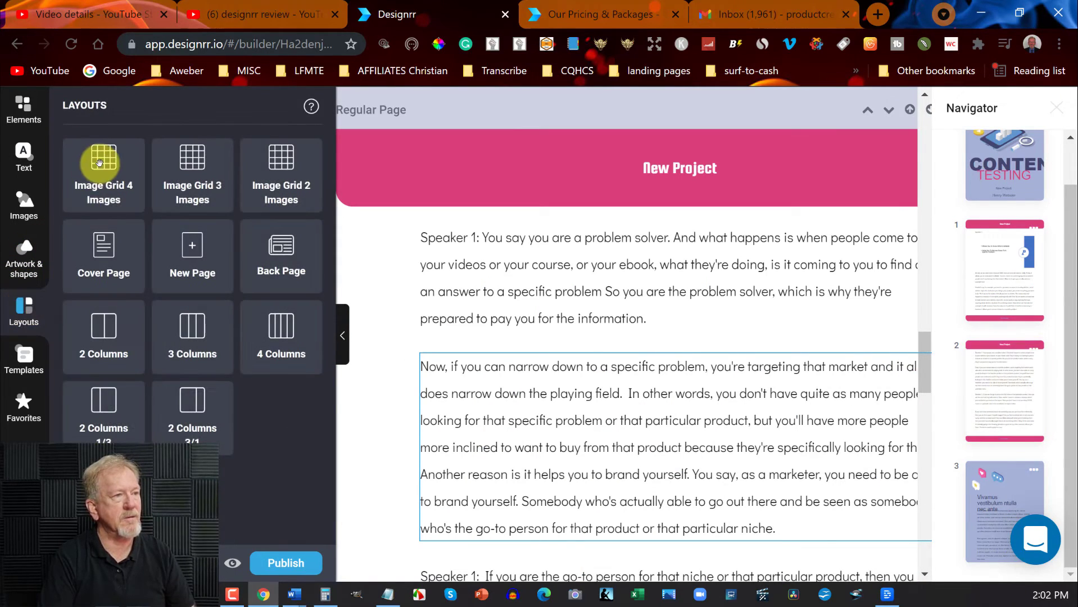
click(103, 335)
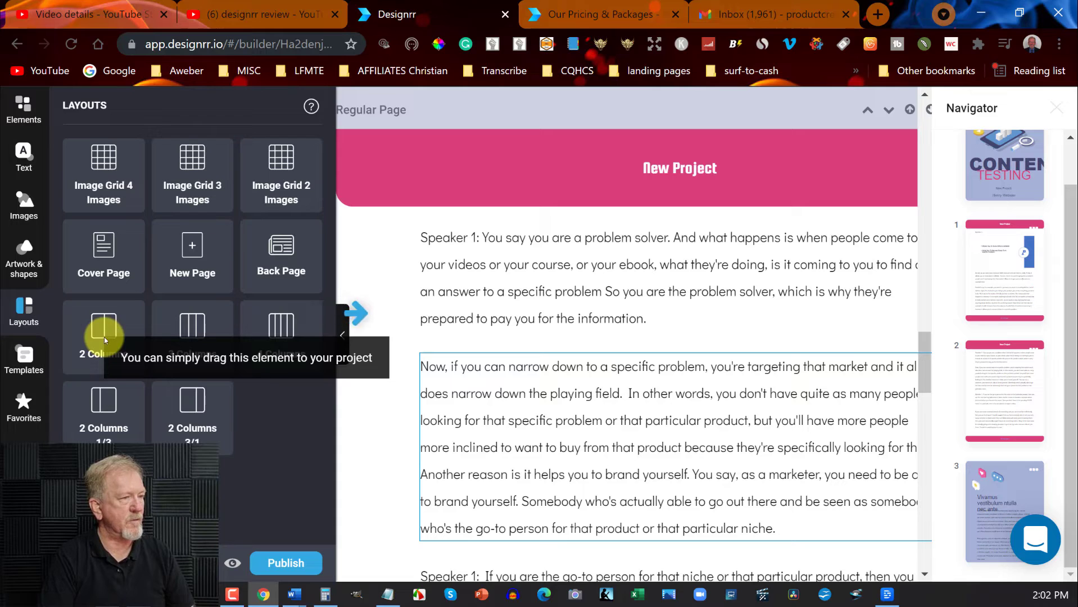
drag(104, 338, 577, 339)
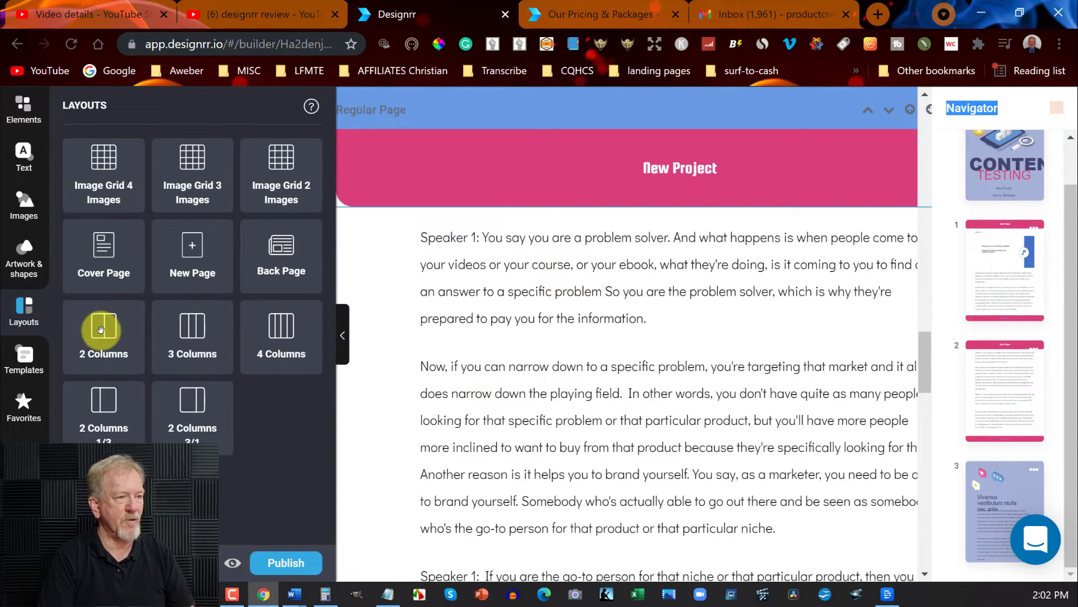
mouse_move(101, 330)
mouse_down()
mouse_move(229, 313)
mouse_move(421, 337)
mouse_move(599, 291)
mouse_up()
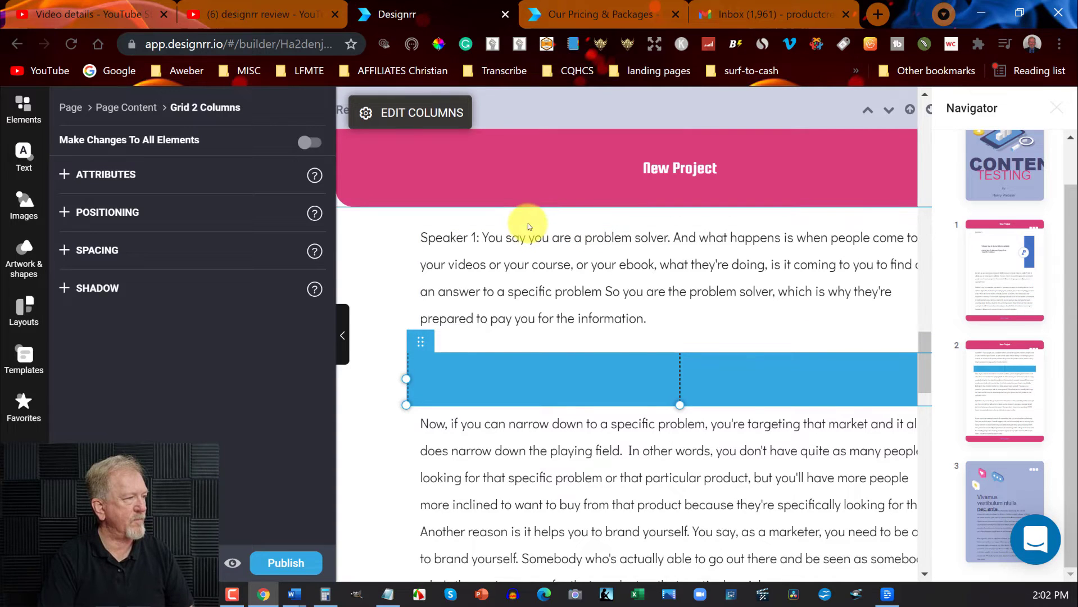
- Move the "Speaker 1: You say you are a problem solver" paragraph into the left column of the two-column layout
click(521, 253)
click(421, 204)
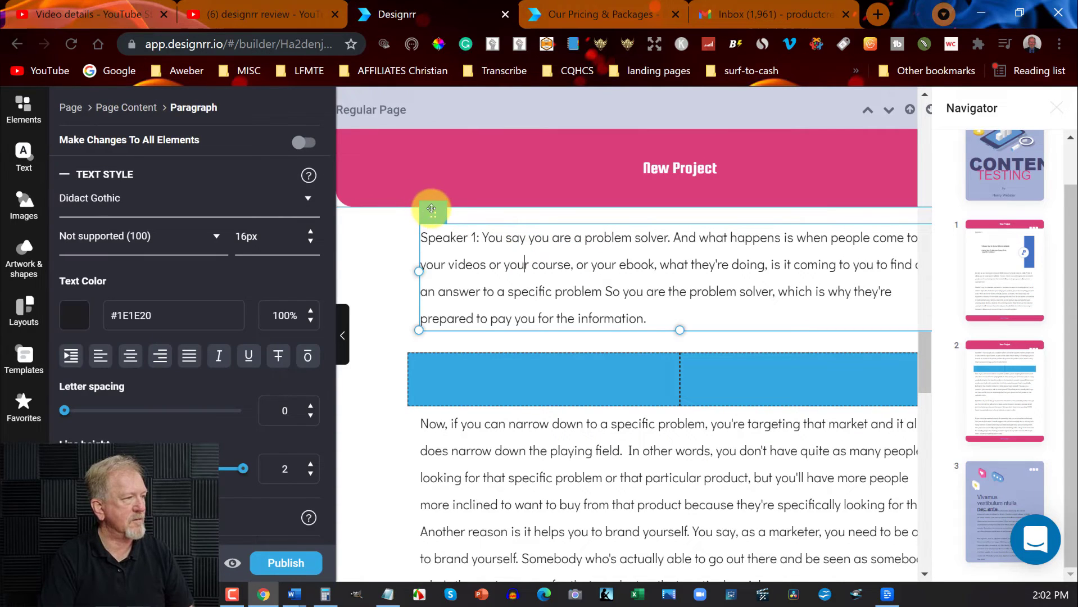
drag(432, 212, 445, 246)
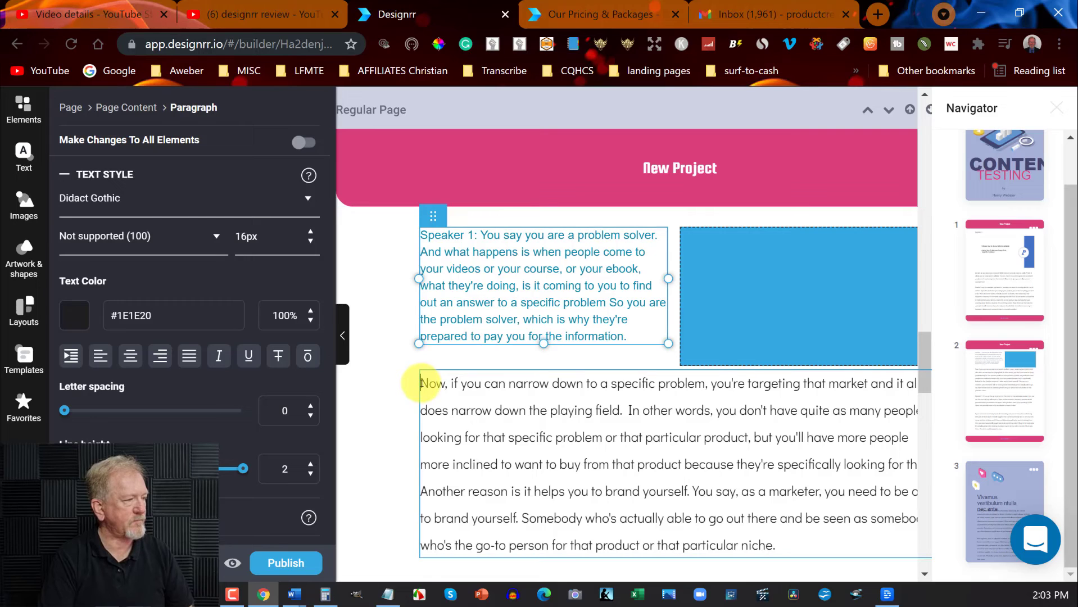
- Move the "Now, if you can narrow down to a specific problem" paragraph into the right column and review the resulting page
drag(420, 383, 811, 534)
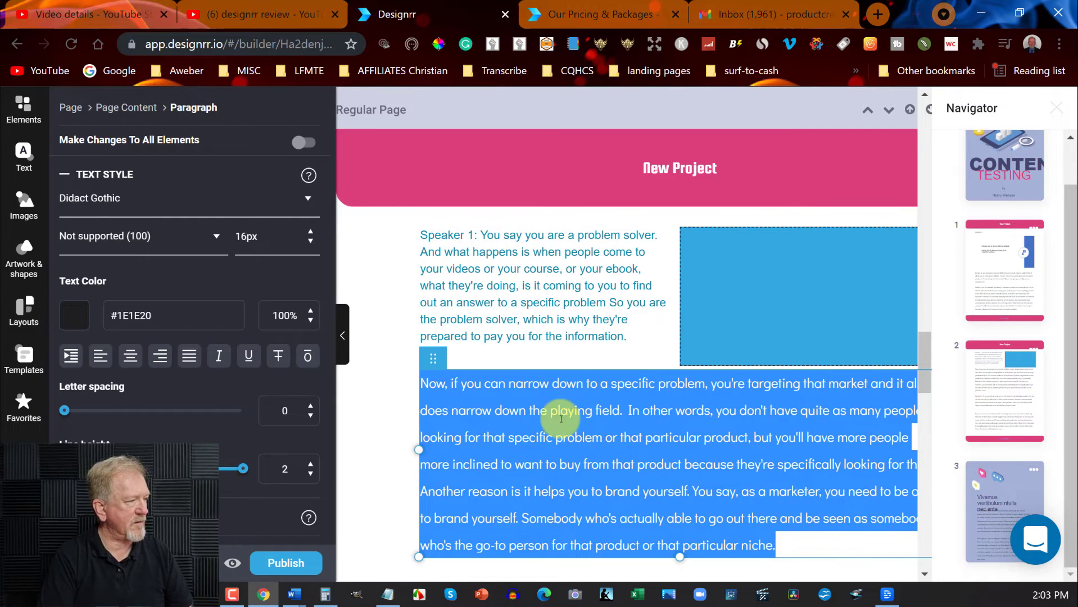
drag(435, 357, 775, 278)
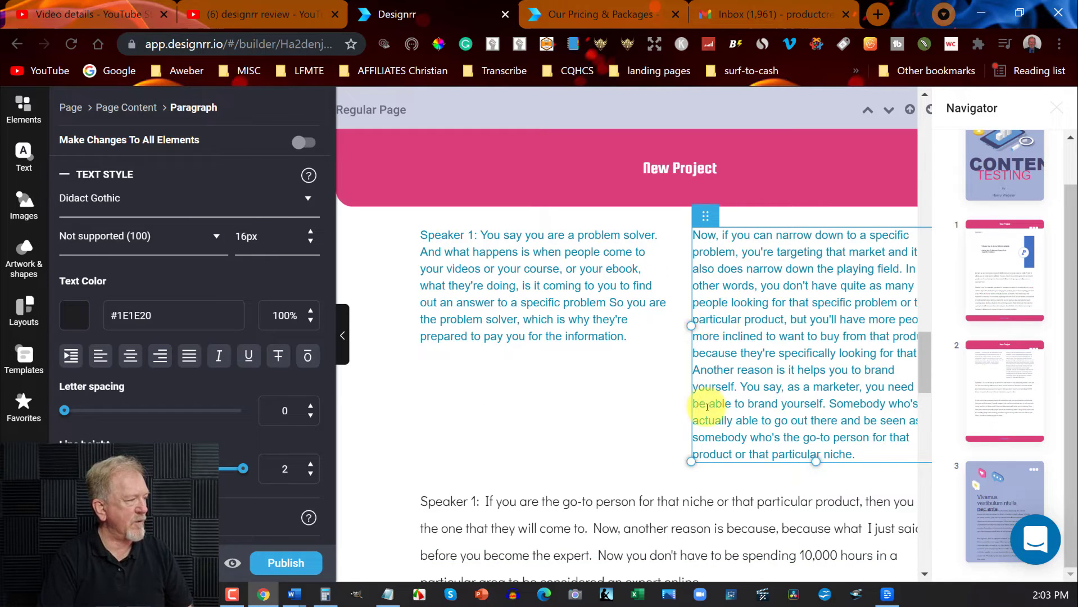
scroll(511, 447, down, 10)
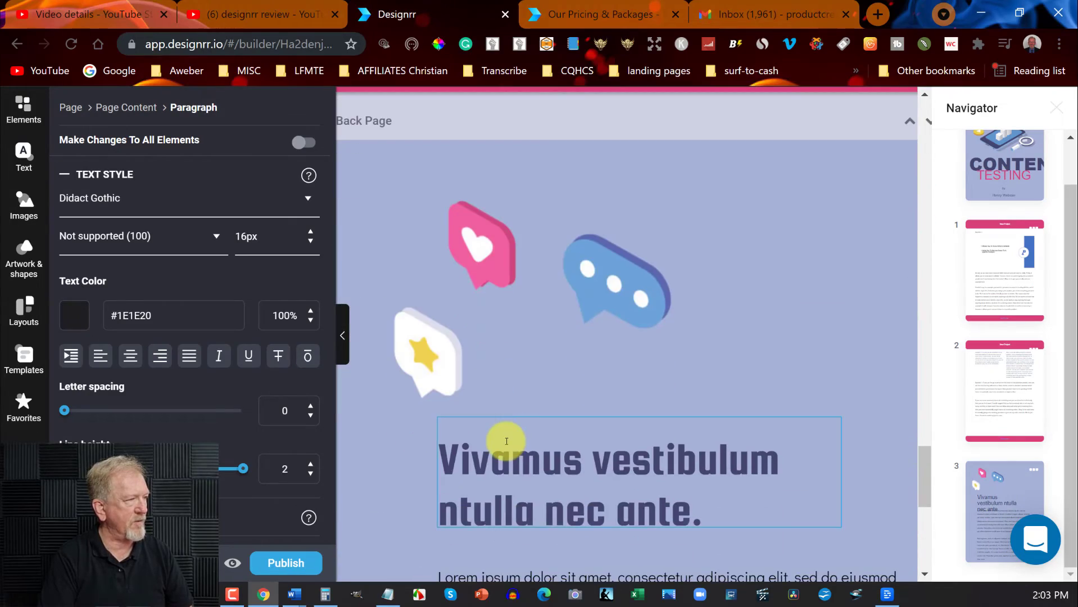
scroll(506, 441, up, 15)
scroll(505, 442, down, 4)
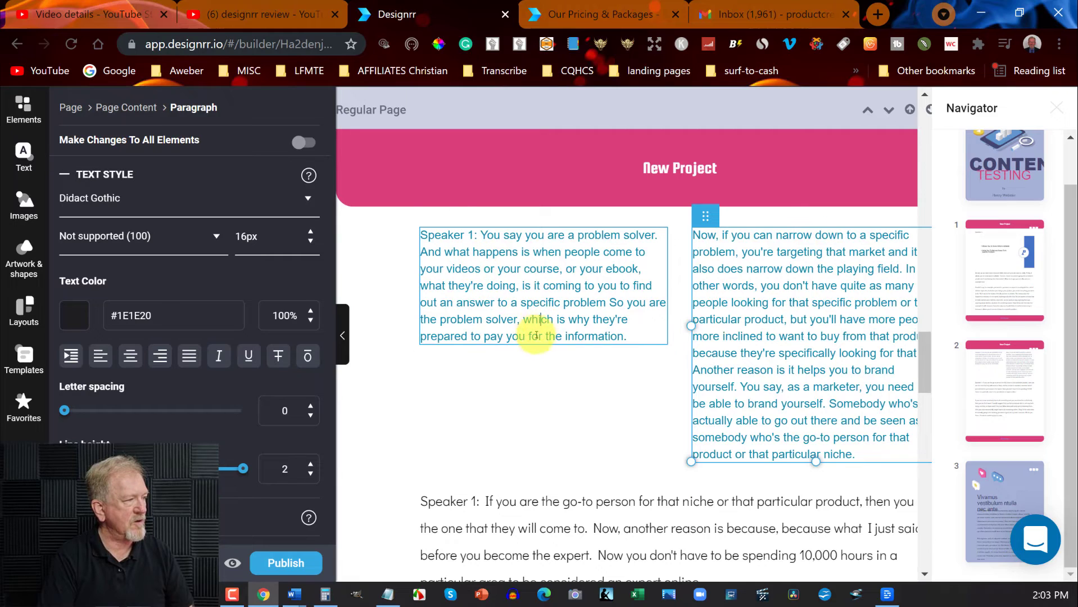
- Try to reposition the left-column "Speaker 1: You say you are a problem solver" paragraph on page 2, and undo the move
click(540, 341)
mouse_move(542, 342)
mouse_down()
mouse_move(531, 385)
mouse_move(533, 340)
mouse_move(534, 349)
mouse_up()
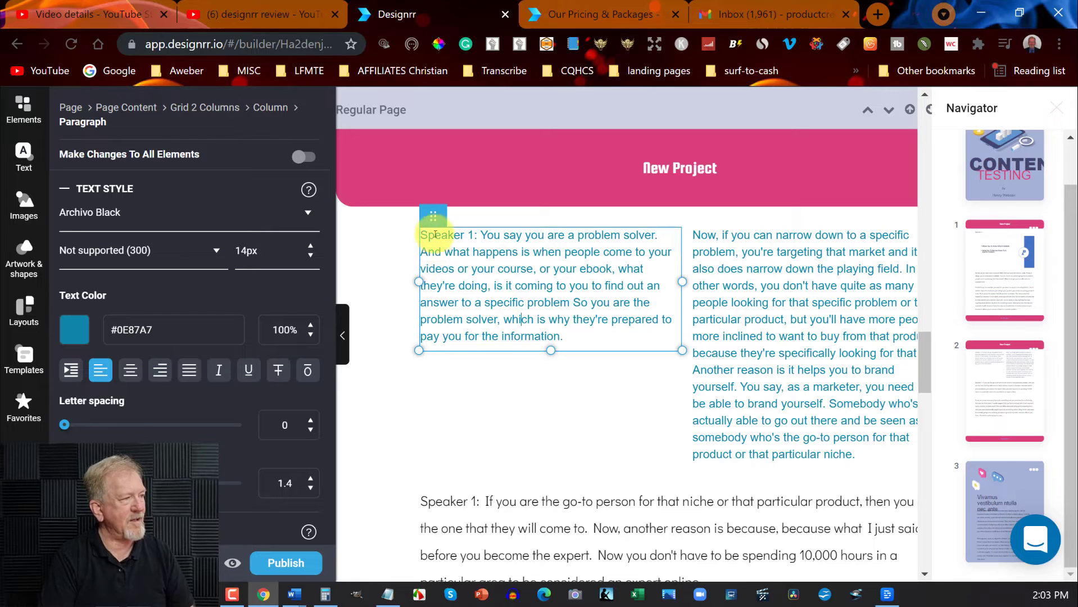
drag(433, 216, 425, 219)
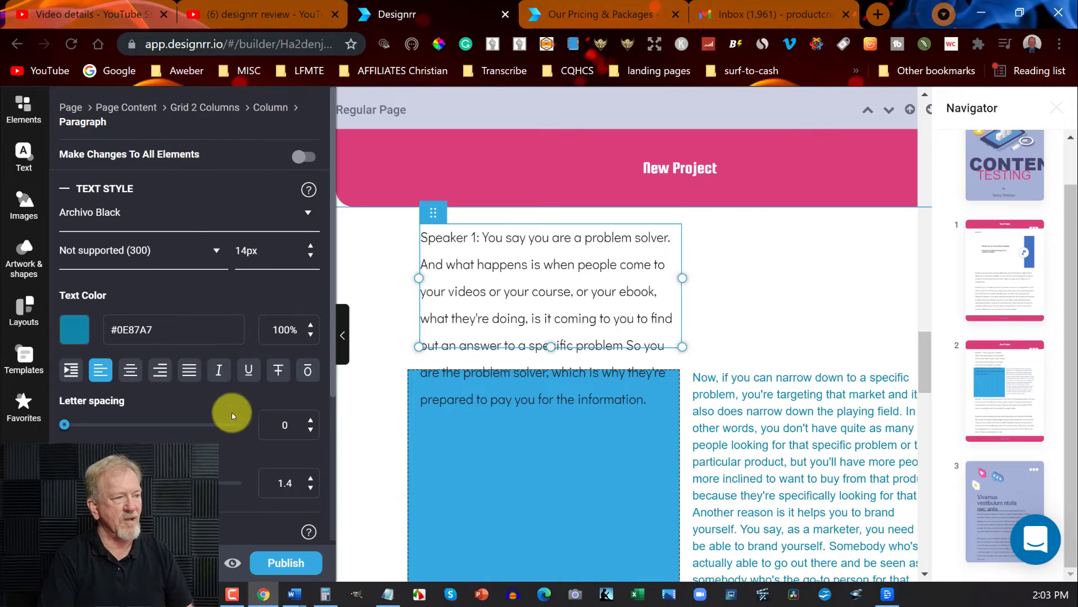
click(344, 336)
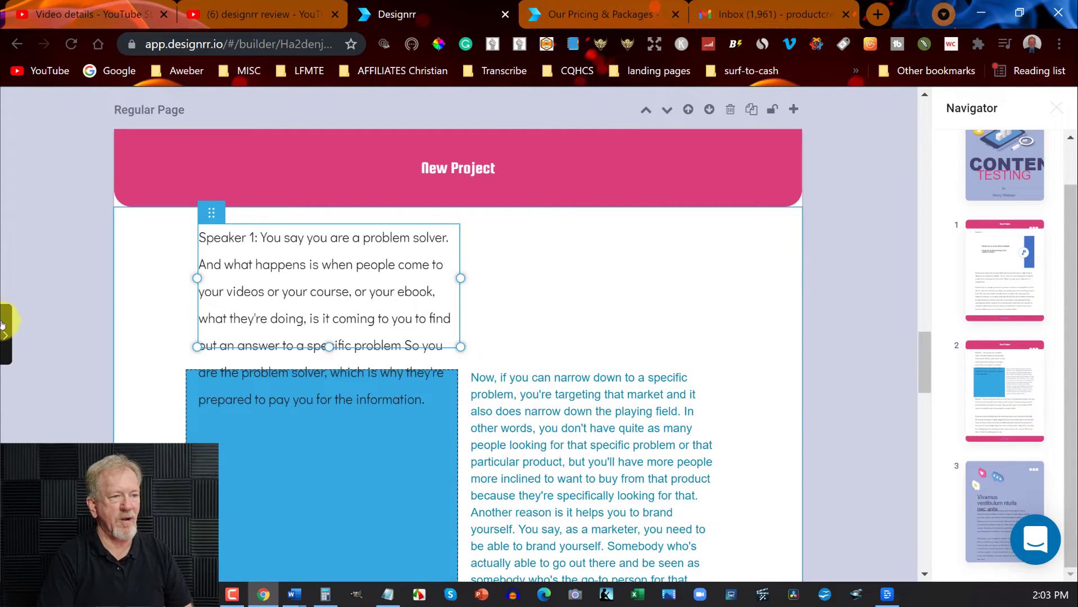
click(7, 340)
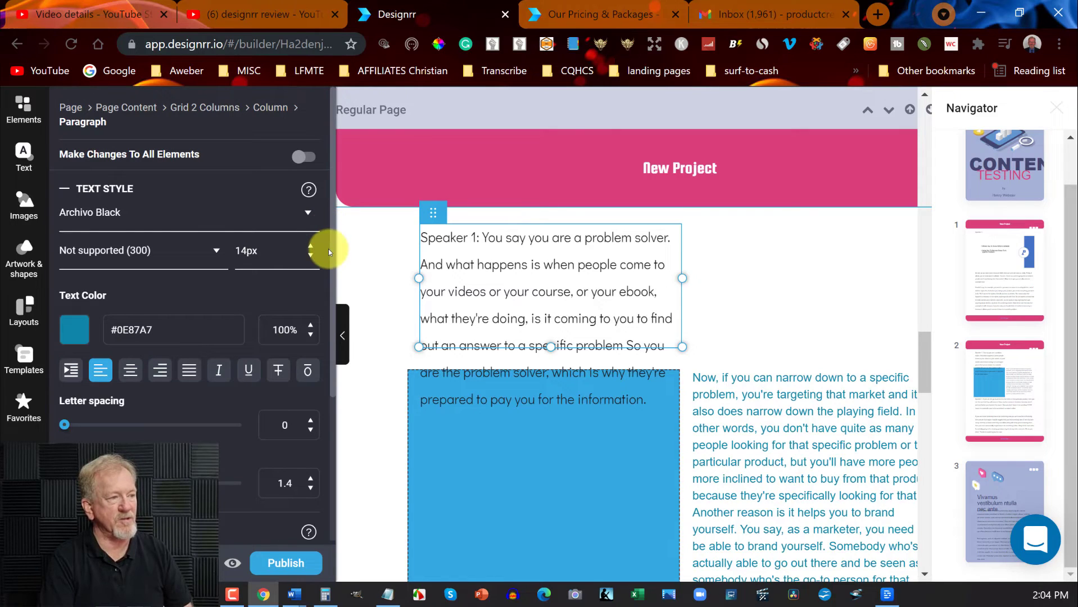
drag(331, 251, 347, 229)
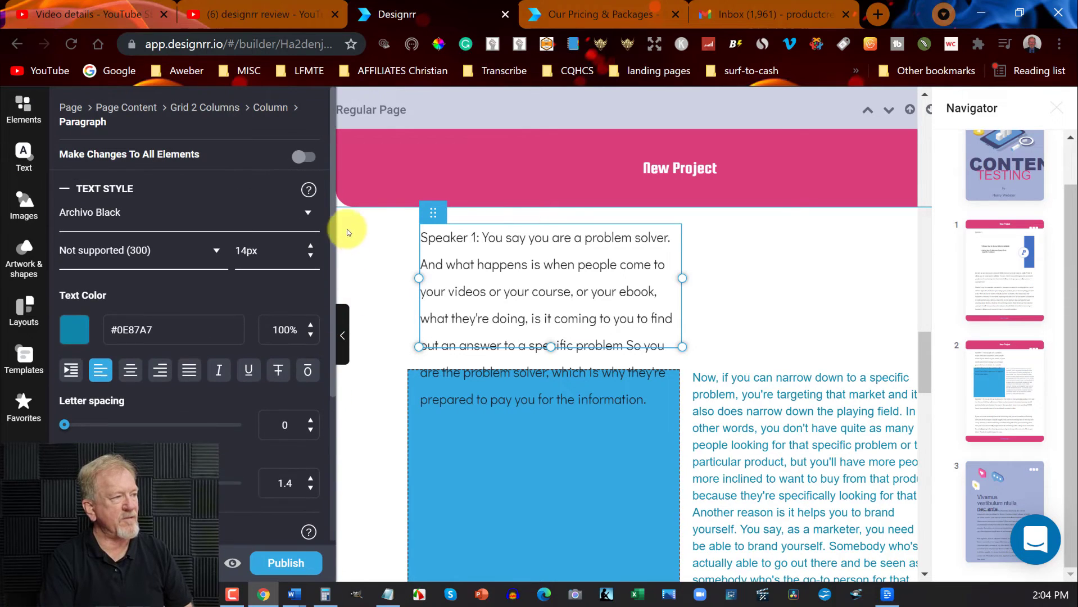
click(516, 320)
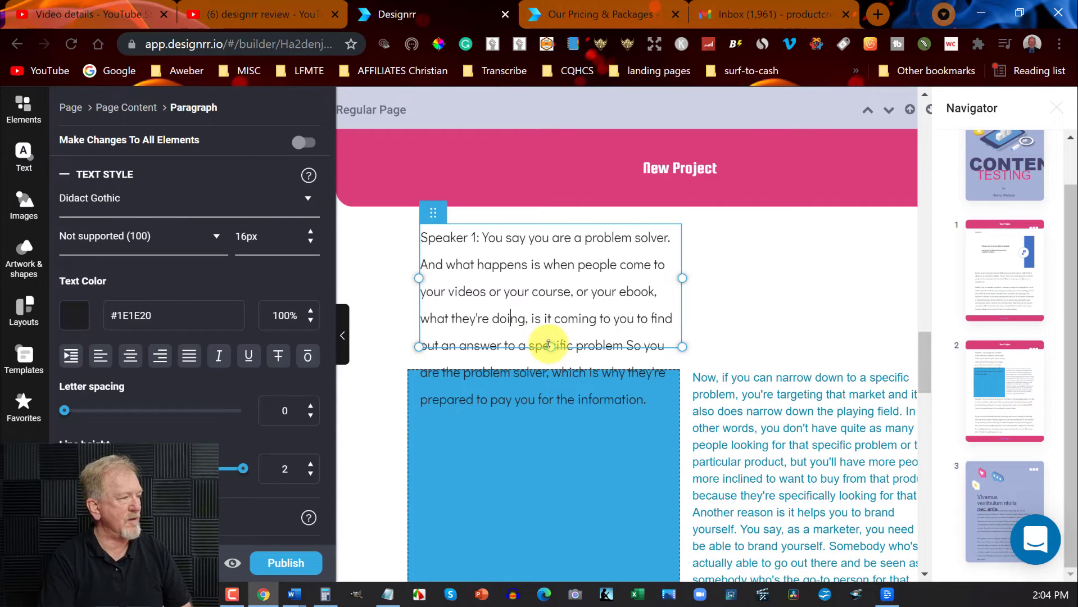
click(533, 464)
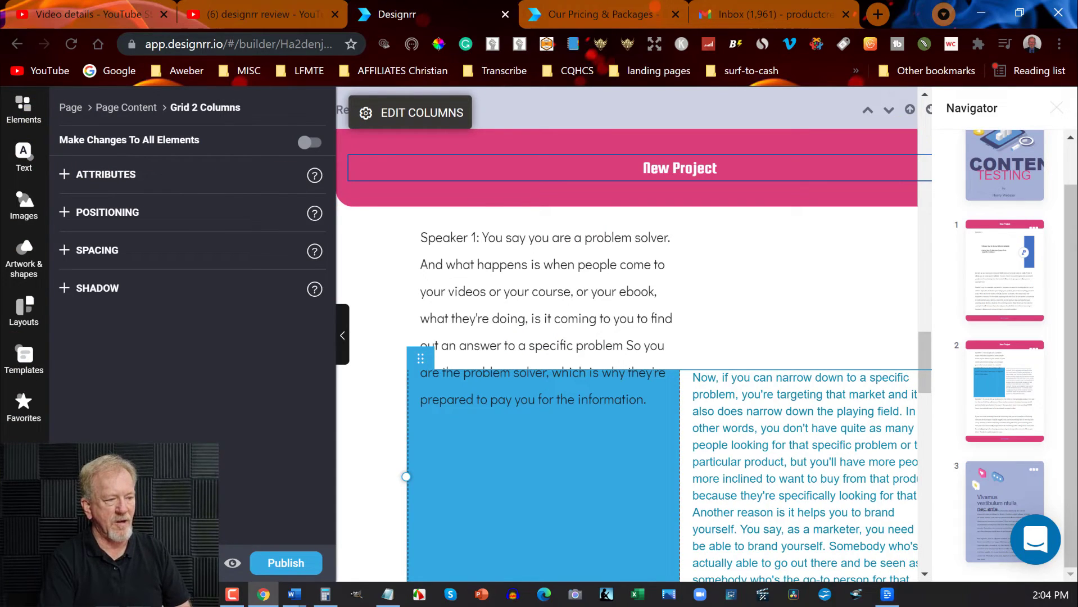
key(ctrl+z)
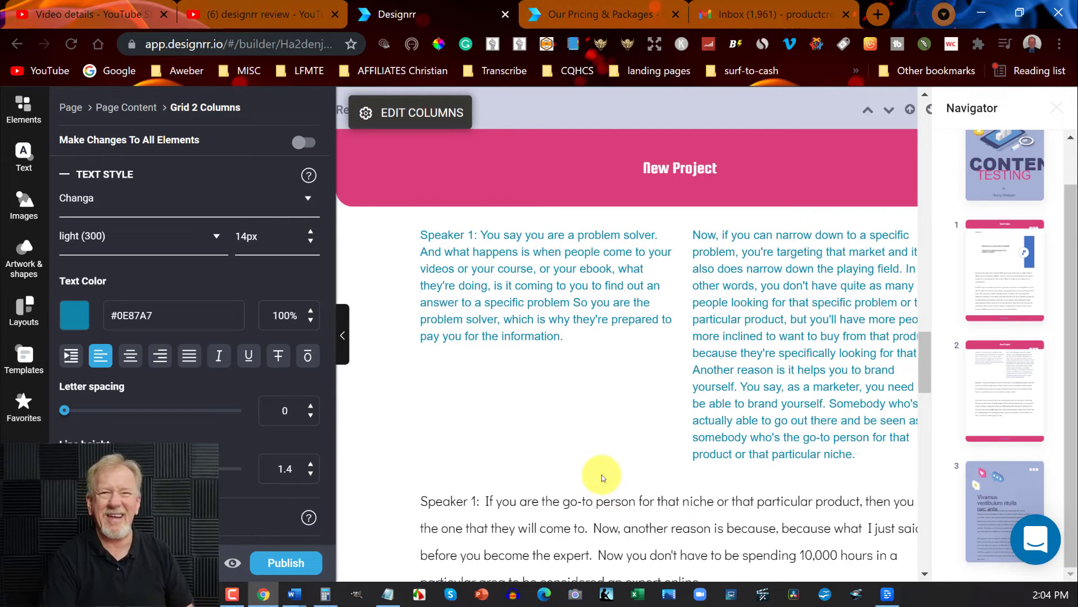
- Collapse the editing sidebar and look back through the ebook from the cover to the slide image on page 1
click(340, 325)
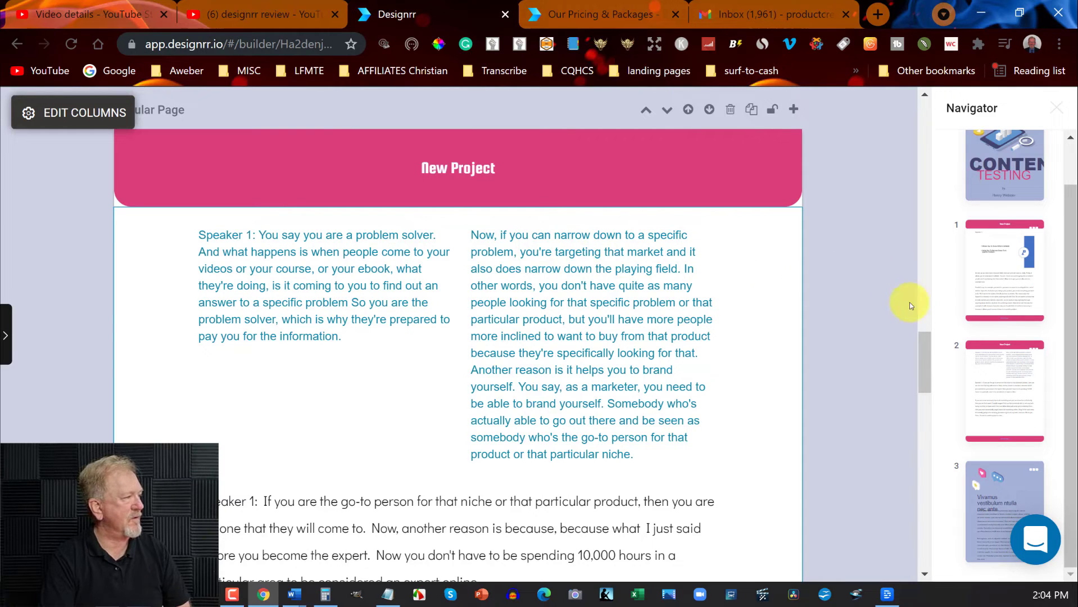
drag(922, 349, 909, 132)
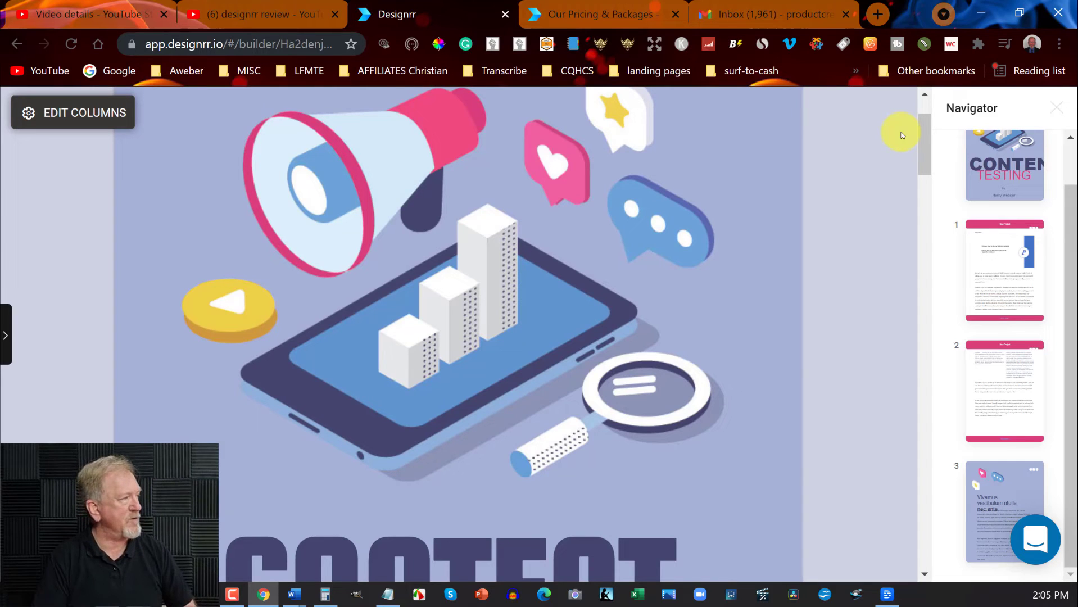
drag(924, 135, 953, 259)
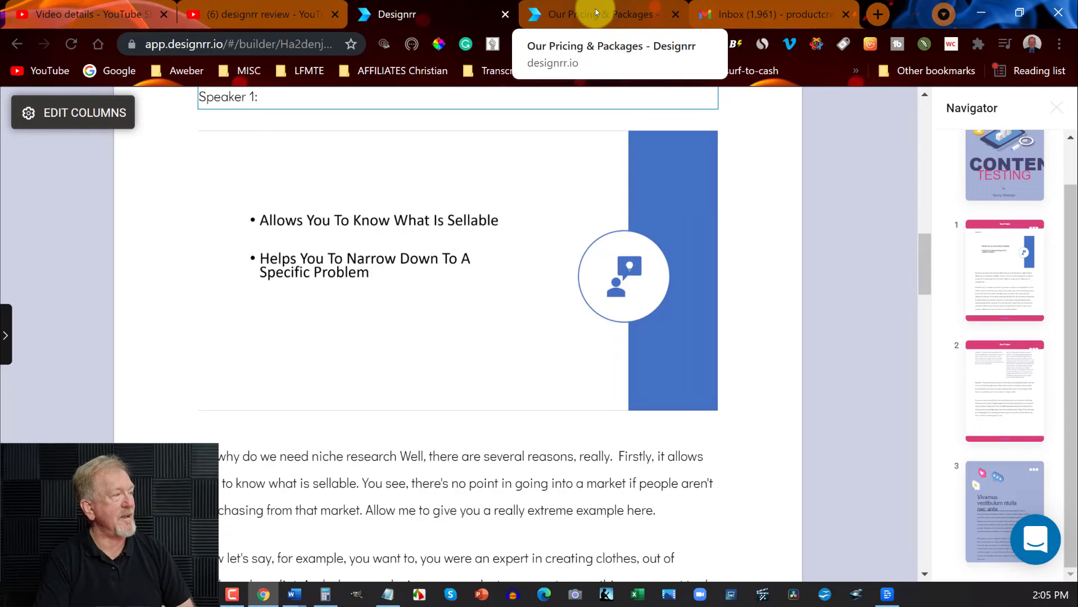
- Compare the features and yearly prices of the Standard, Pro, Premium and Agency Premium plans in the dashboard's plan table
scroll(732, 219, up, 10)
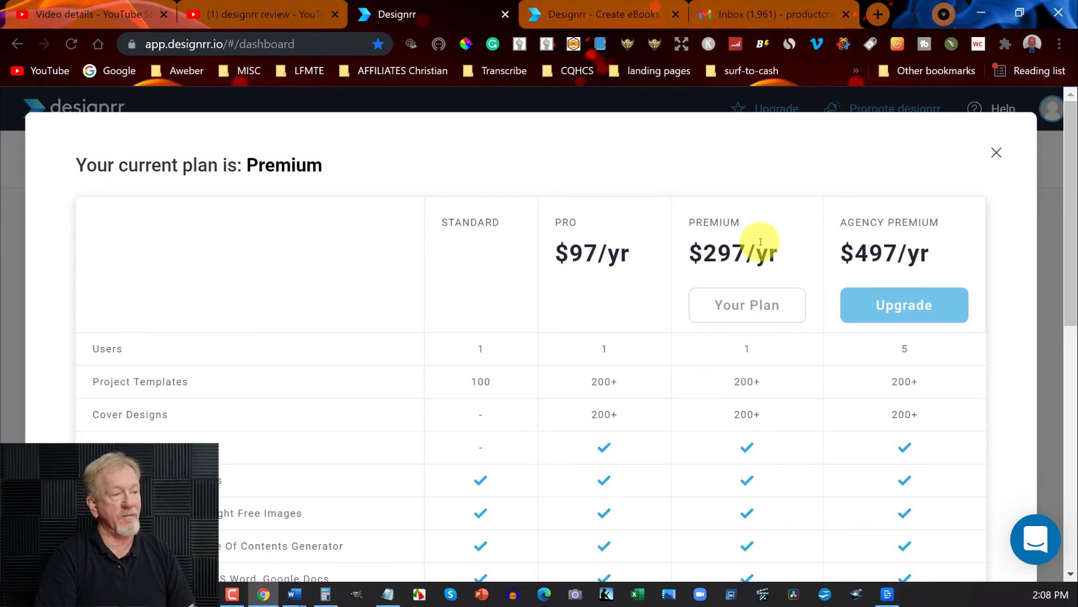
scroll(760, 243, down, 3)
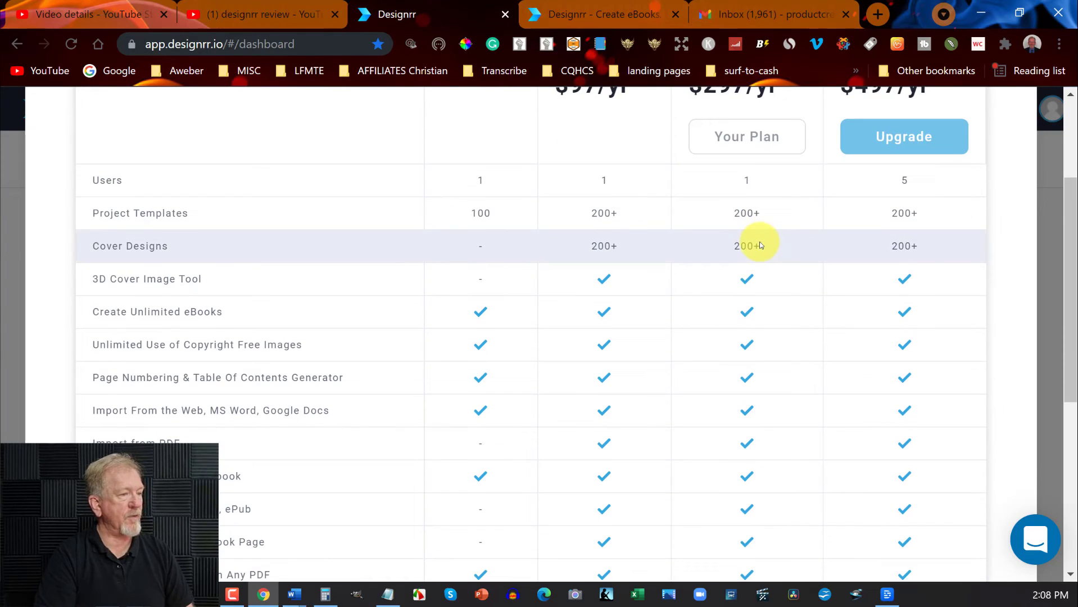
scroll(759, 245, down, 3)
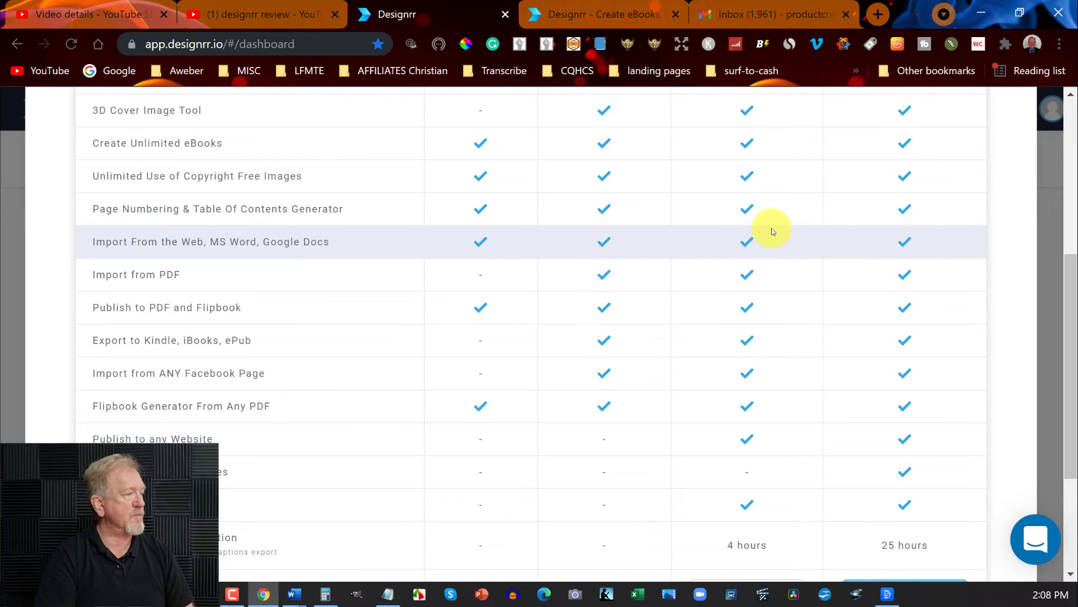
scroll(771, 231, down, 3)
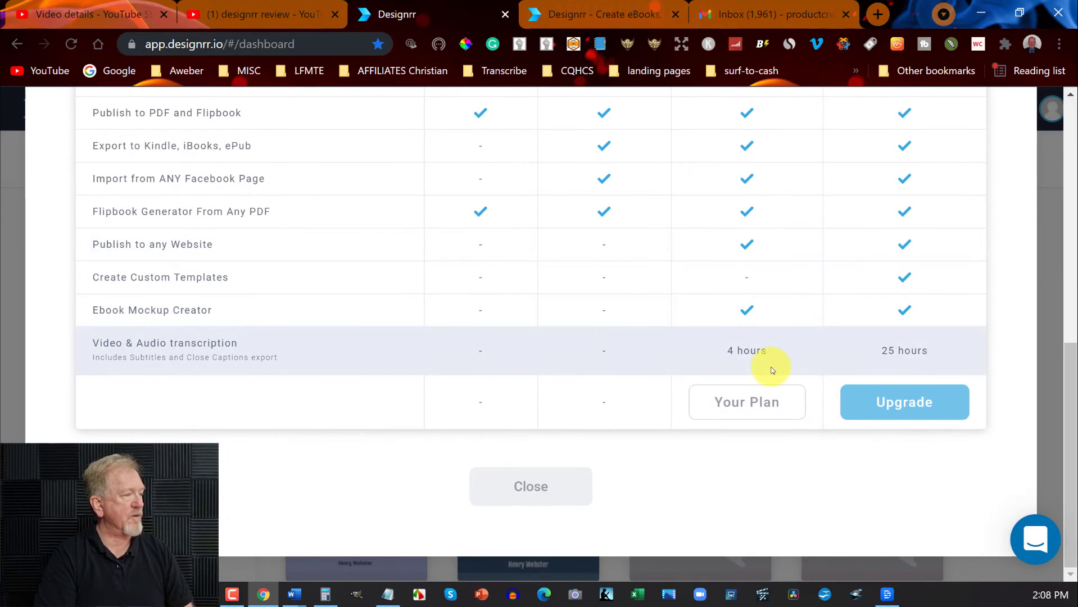
scroll(770, 371, up, 10)
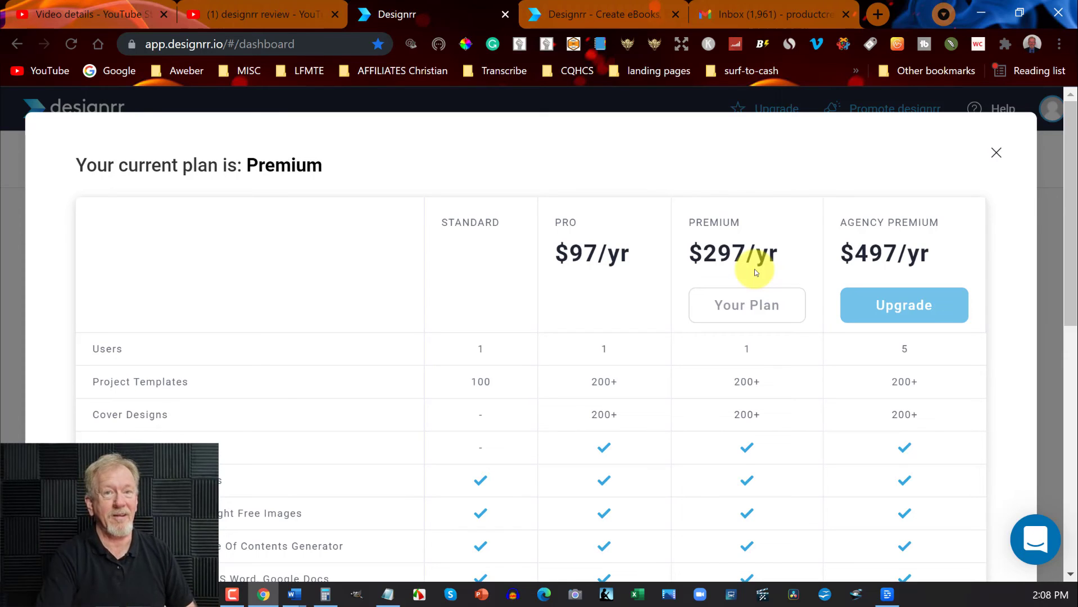
scroll(754, 269, down, 5)
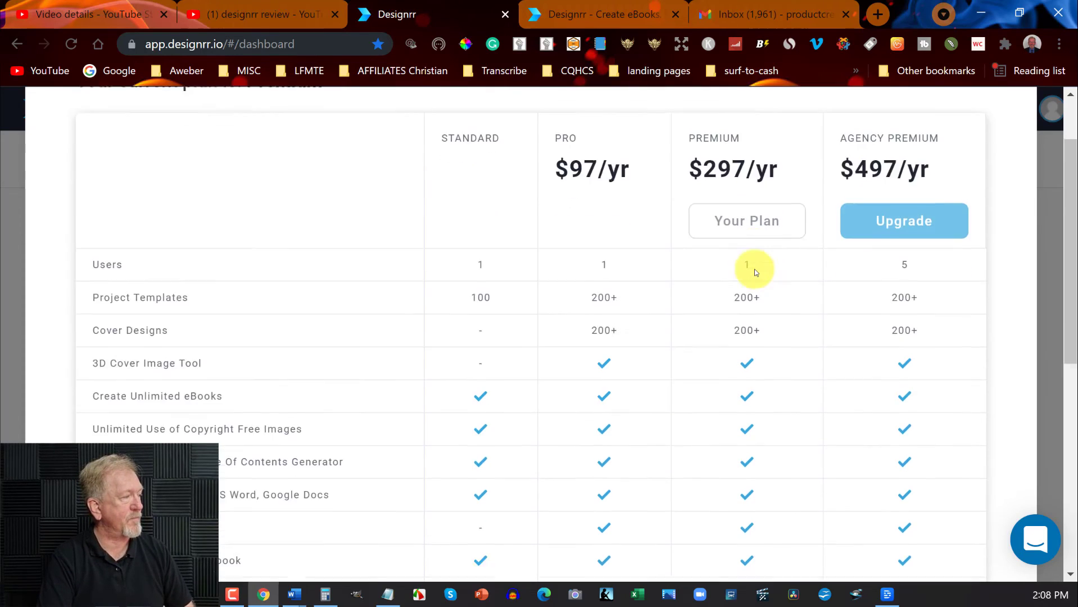
scroll(765, 179, down, 5)
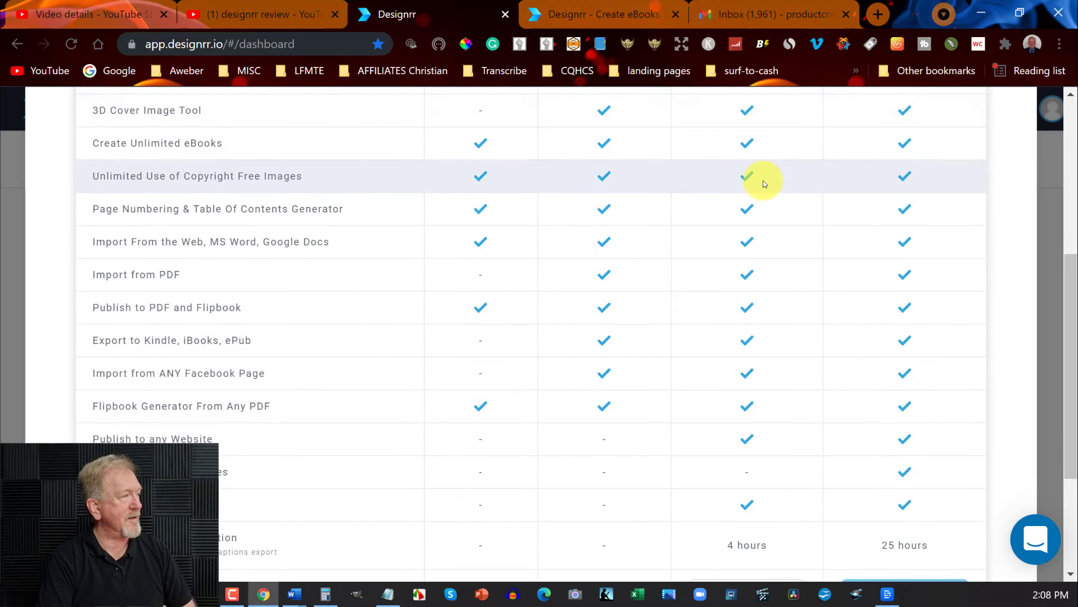
scroll(754, 313, up, 10)
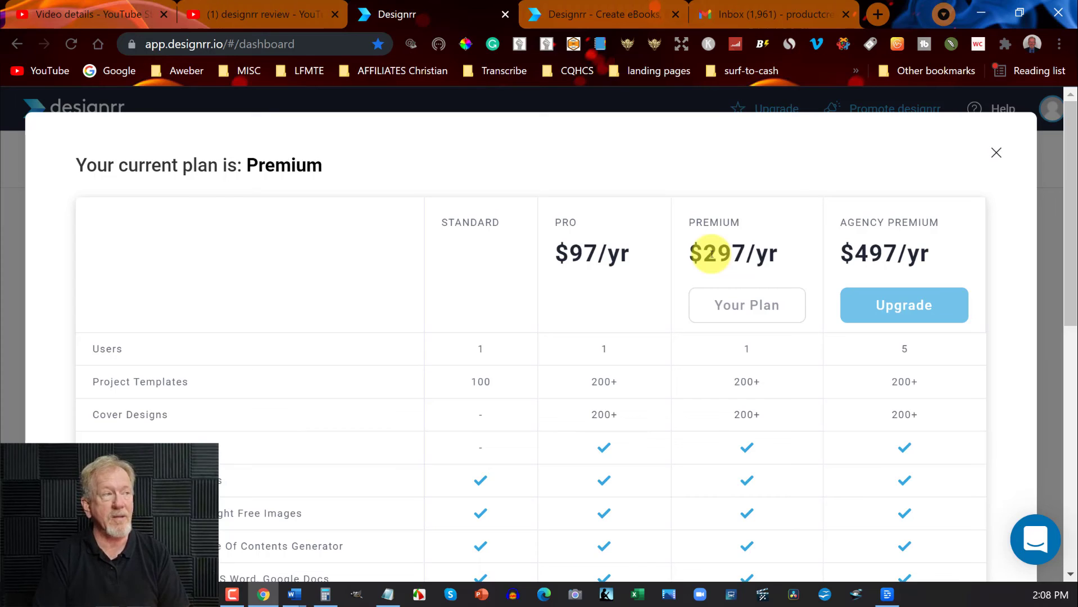
- Switch to the Designrr pricing page and look through the monthly Business Plans, their features and the free trial offers
click(575, 12)
click(690, 137)
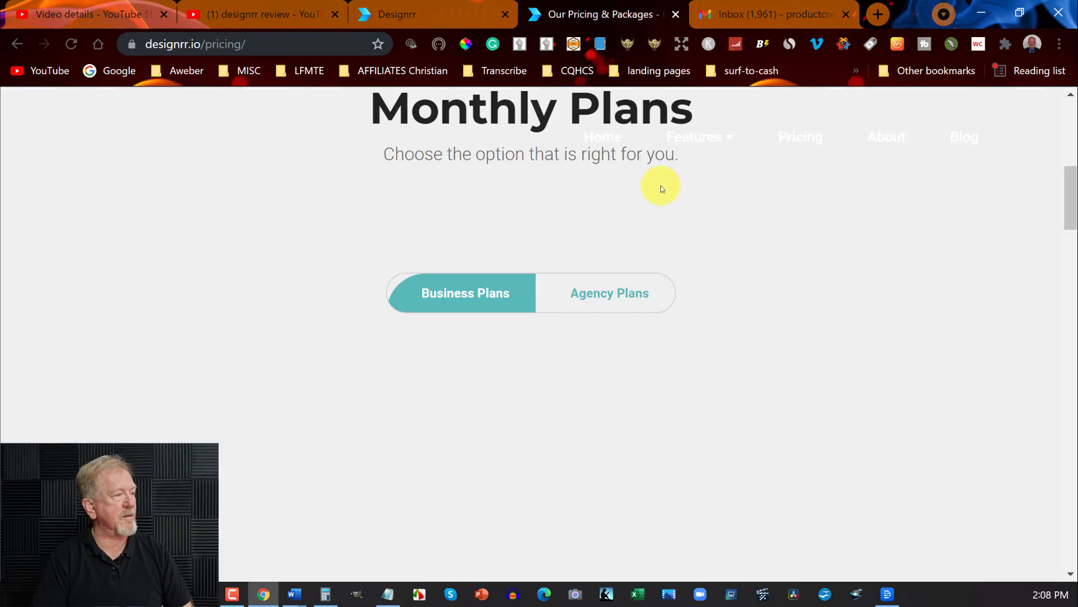
scroll(660, 185, down, 5)
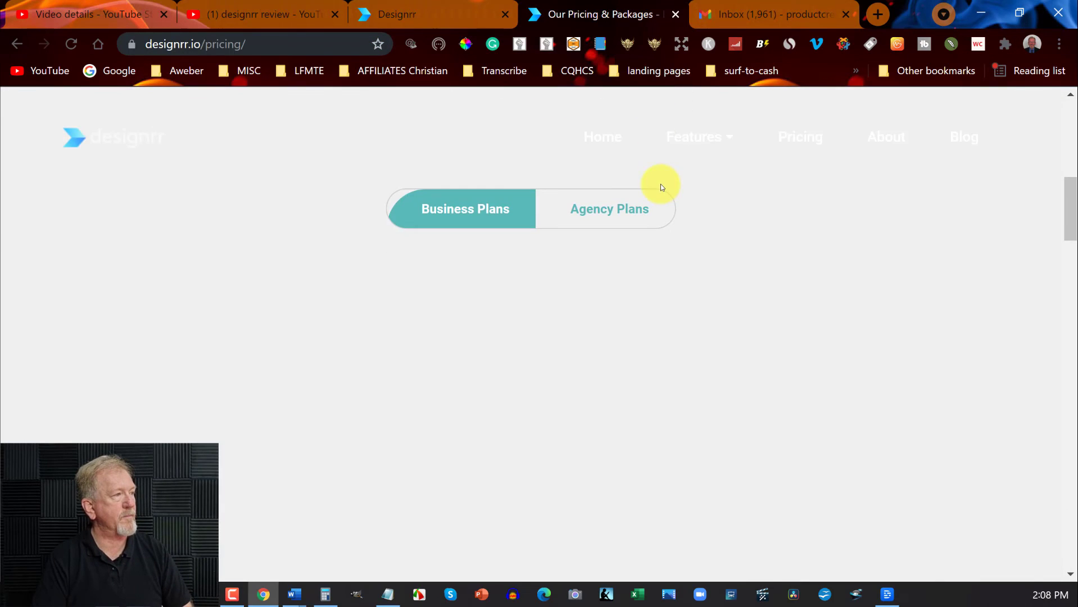
scroll(660, 184, down, 1)
scroll(680, 207, down, 6)
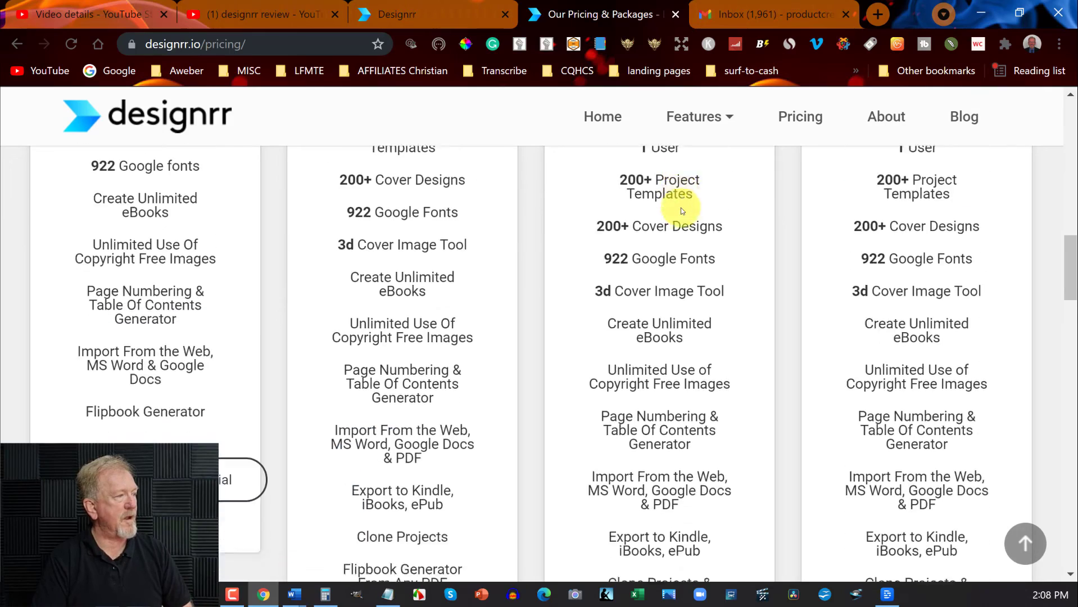
scroll(681, 208, down, 7)
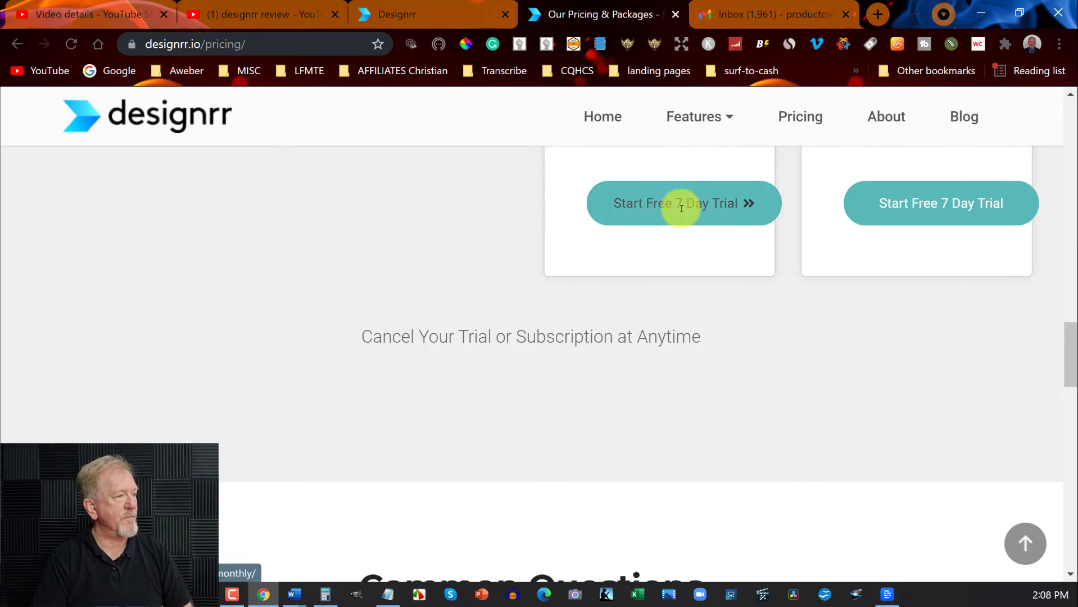
scroll(681, 208, up, 7)
scroll(680, 211, up, 15)
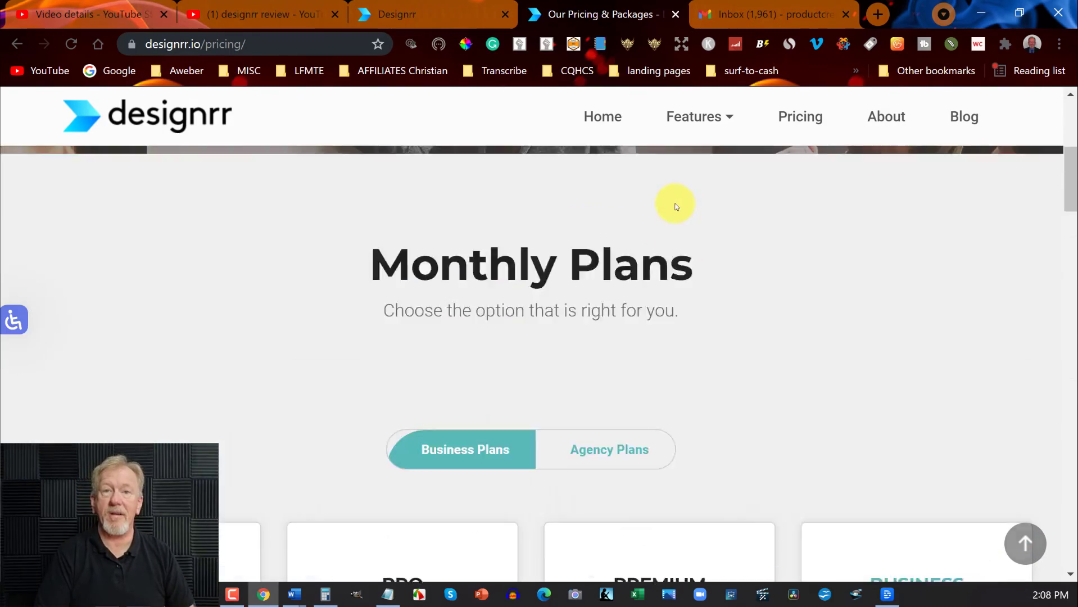